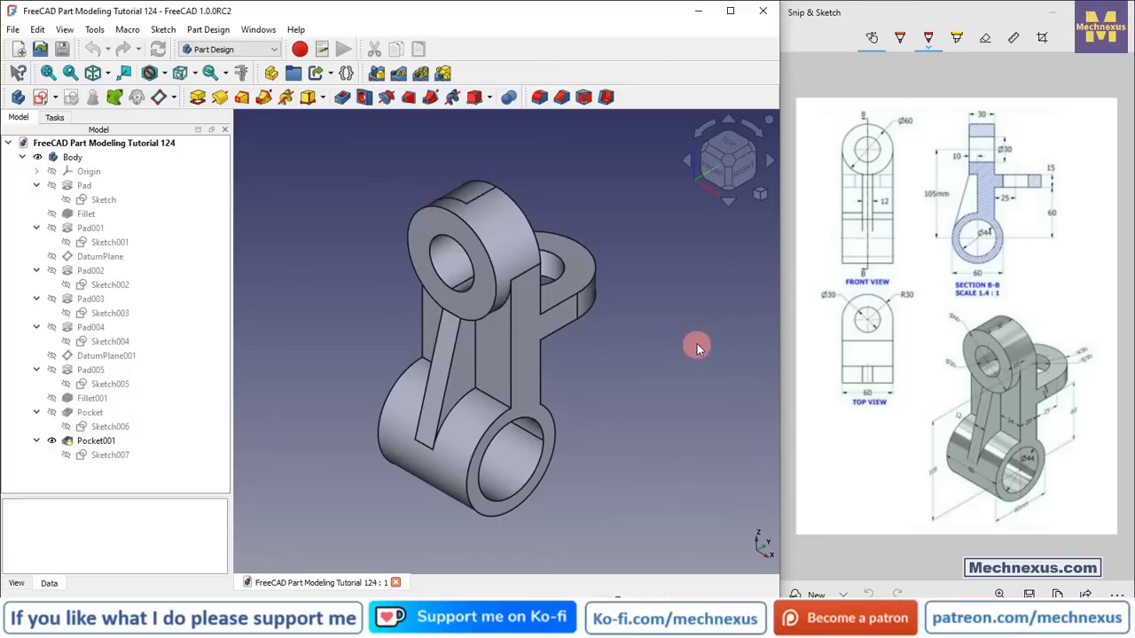
Step: Open the About dialog to check the program version, then close it
middle_drag(578, 431, 657, 398)
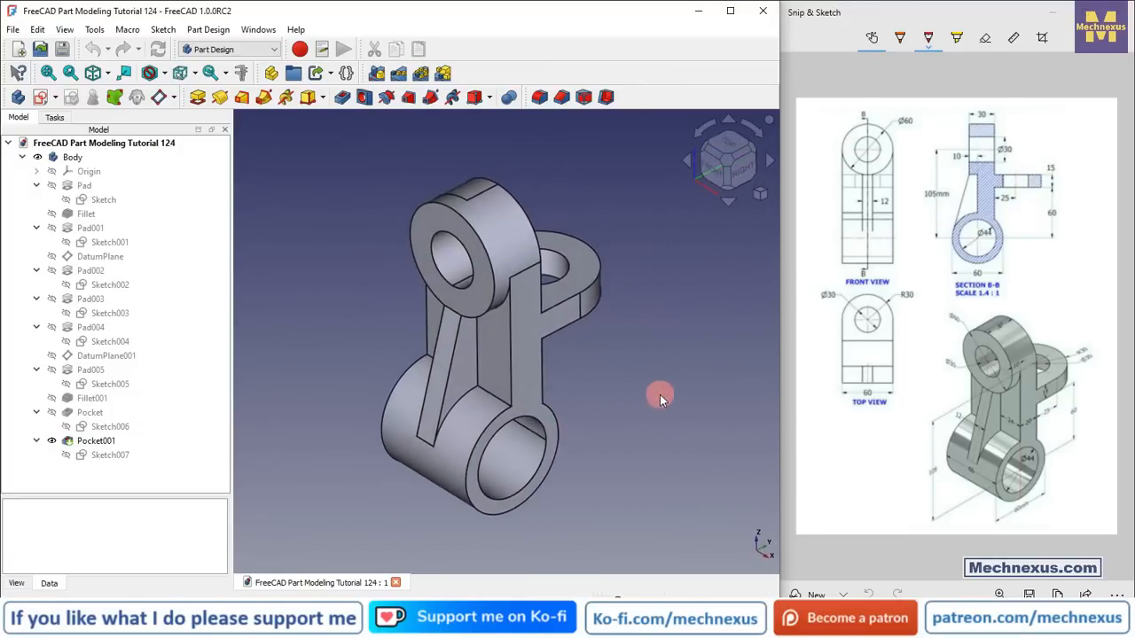
click(296, 29)
click(328, 185)
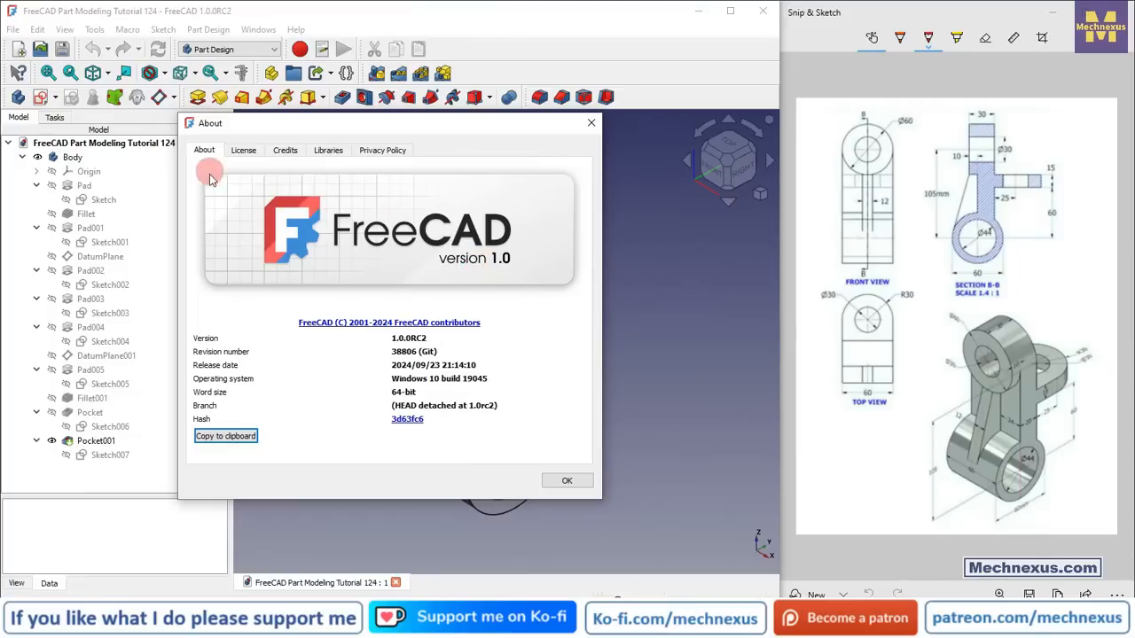
click(591, 123)
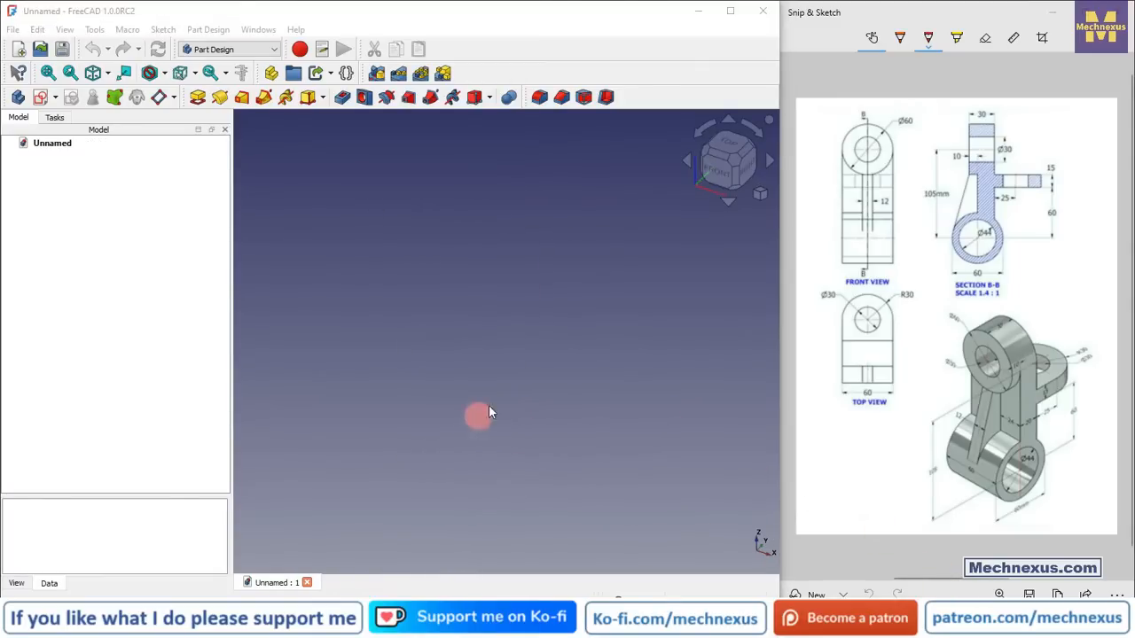
Step: Create a new body and start a sketch on its YZ plane
click(18, 97)
click(470, 327)
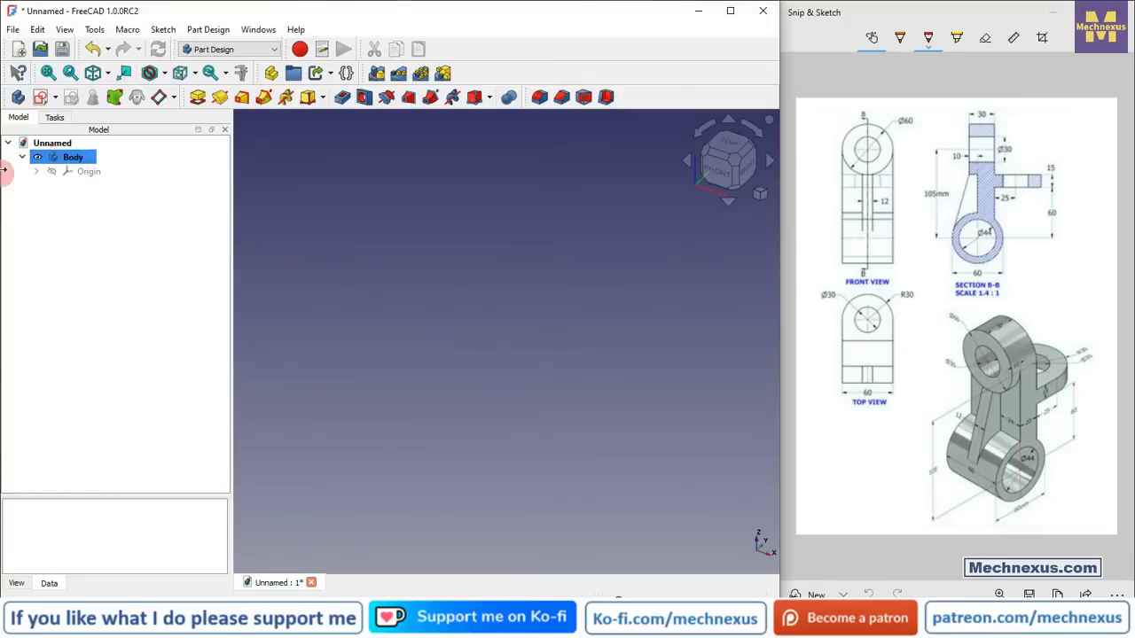
click(86, 171)
key(space)
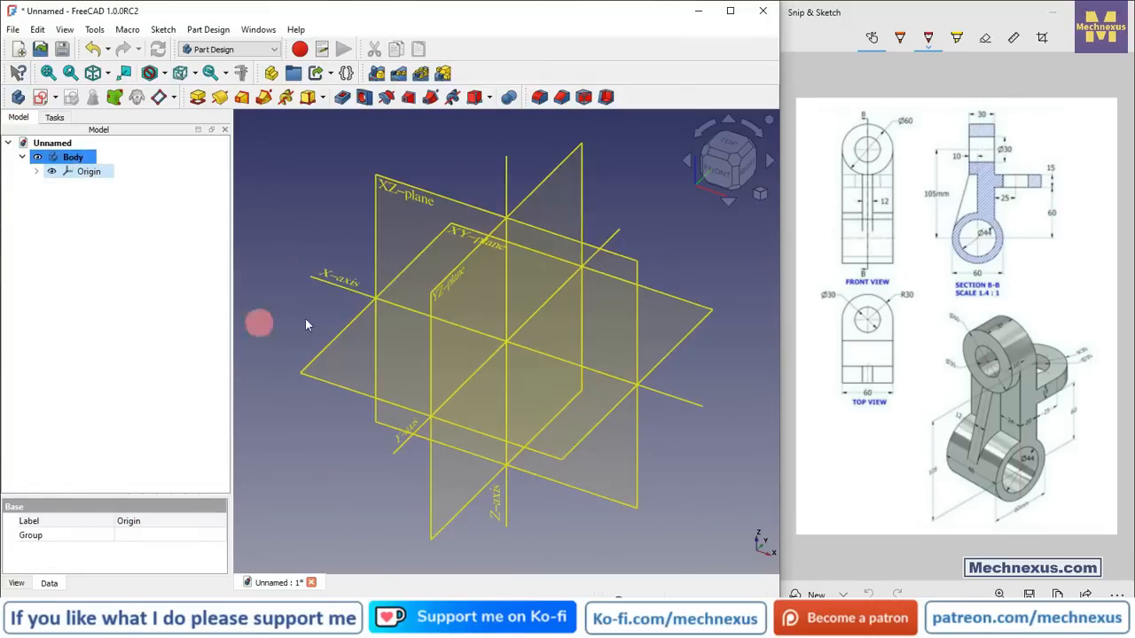
click(347, 162)
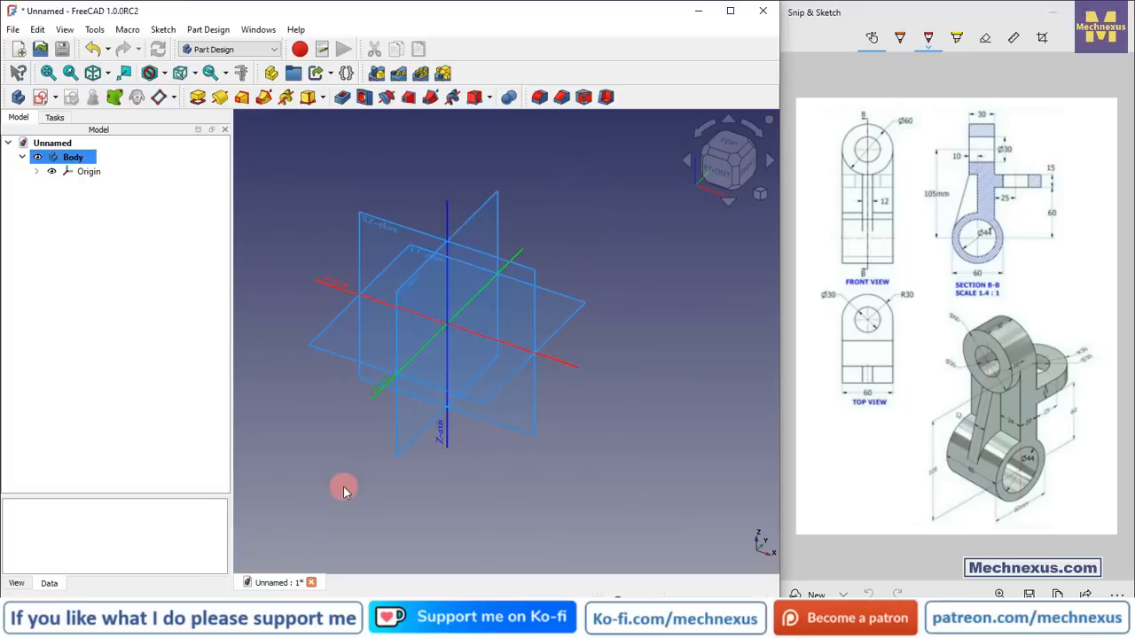
click(471, 204)
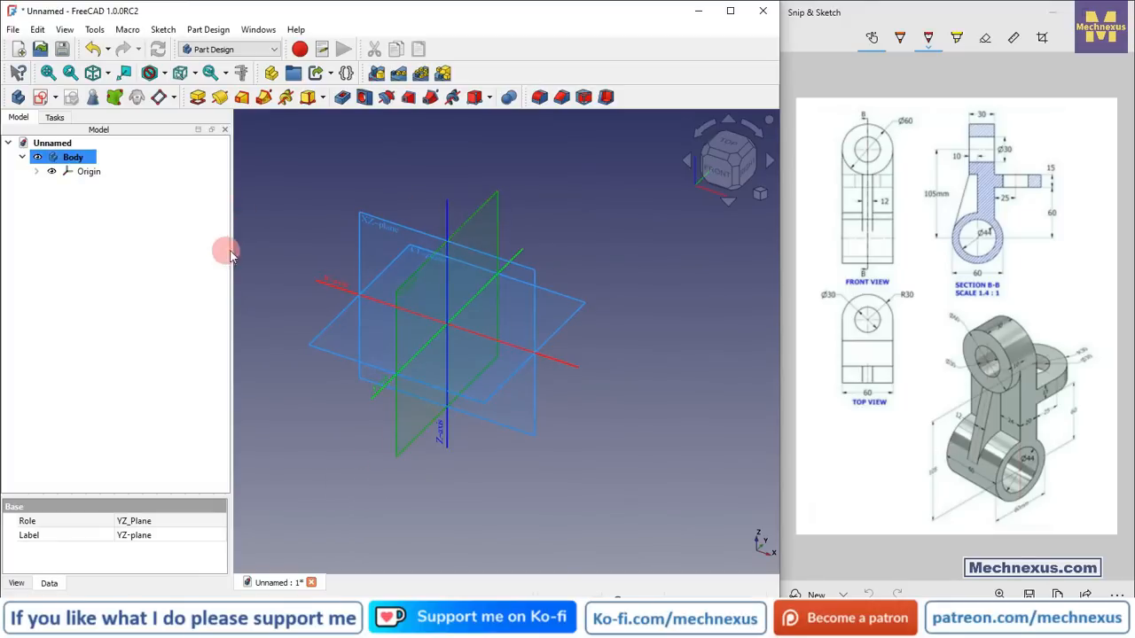
click(40, 98)
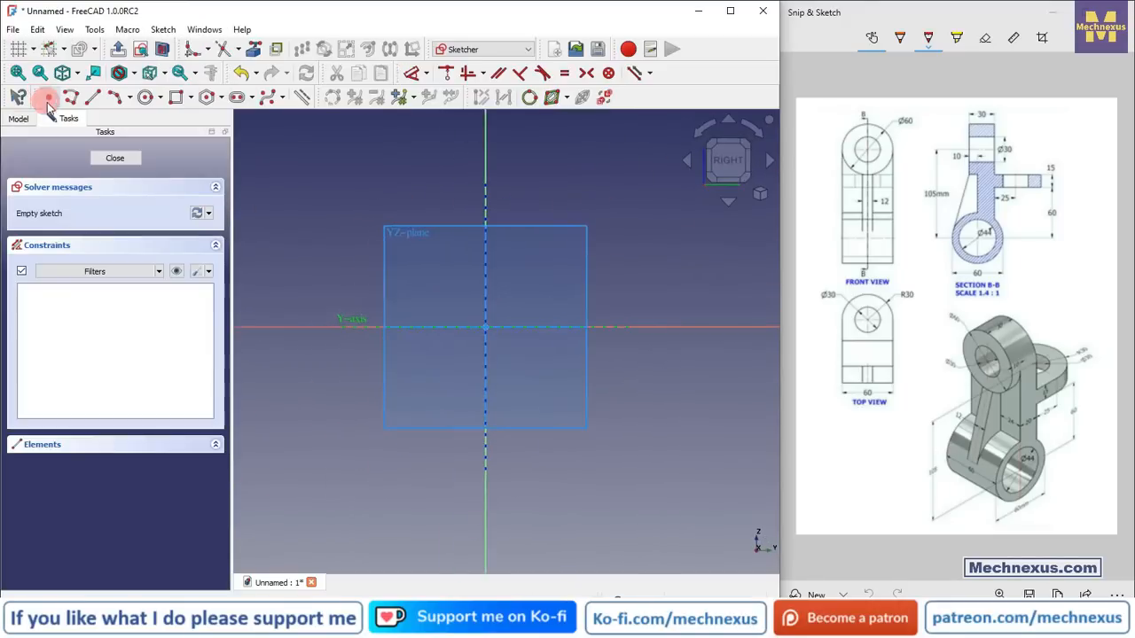
Step: Hide the body's origin planes in the sketch view
click(19, 118)
click(96, 176)
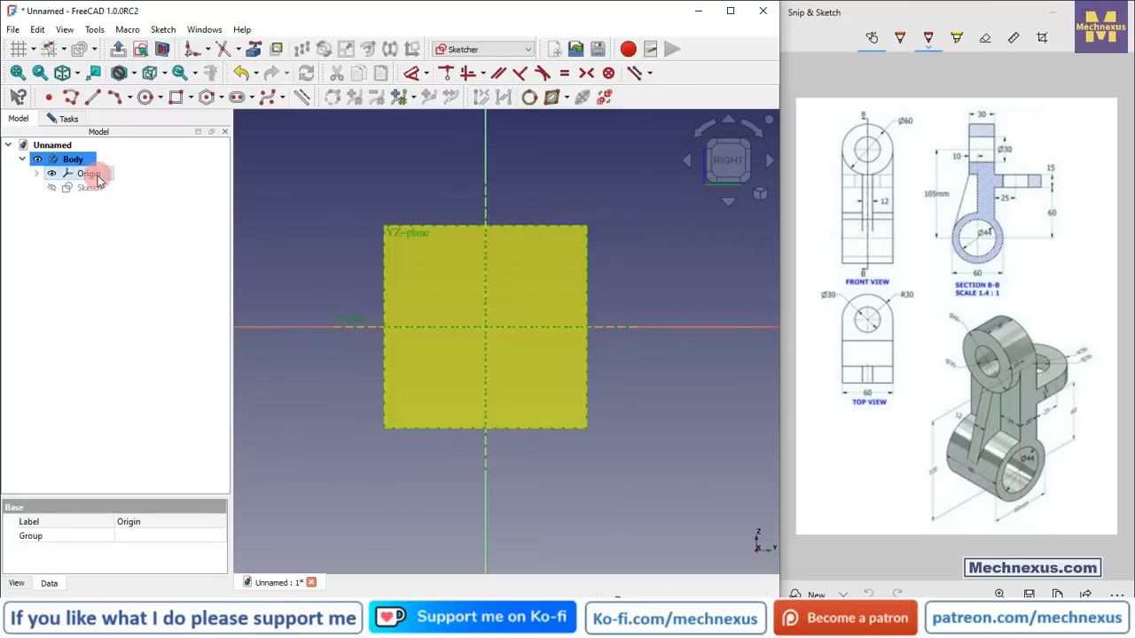
click(282, 202)
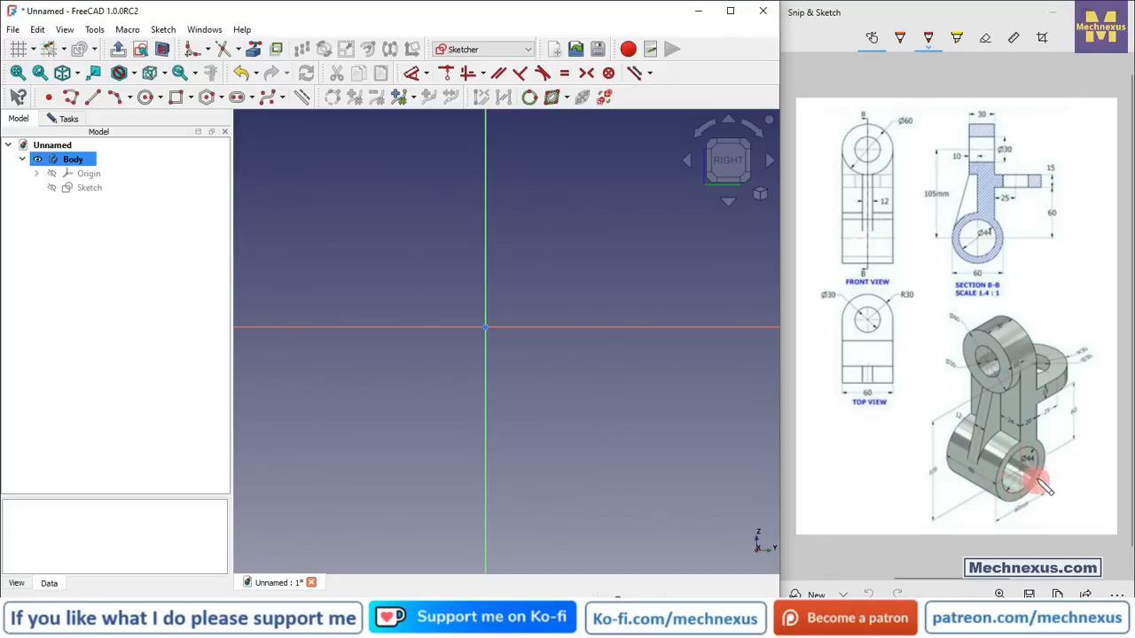
Step: Draw two concentric circles centred on the sketch origin
click(146, 97)
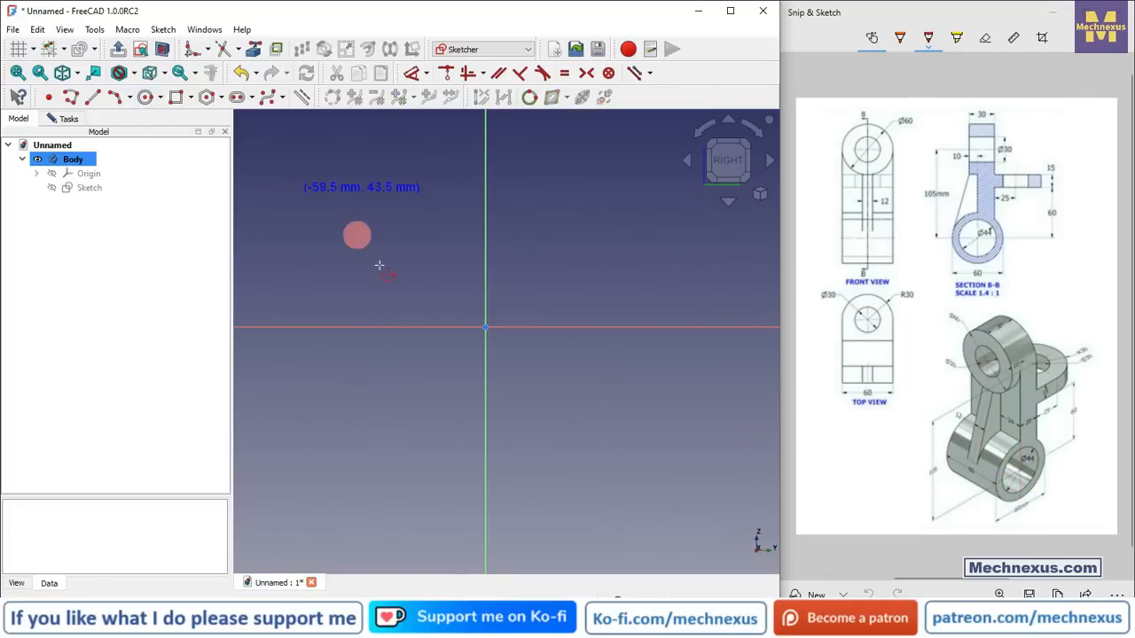
click(486, 328)
click(530, 382)
click(485, 328)
click(584, 407)
right_click(330, 192)
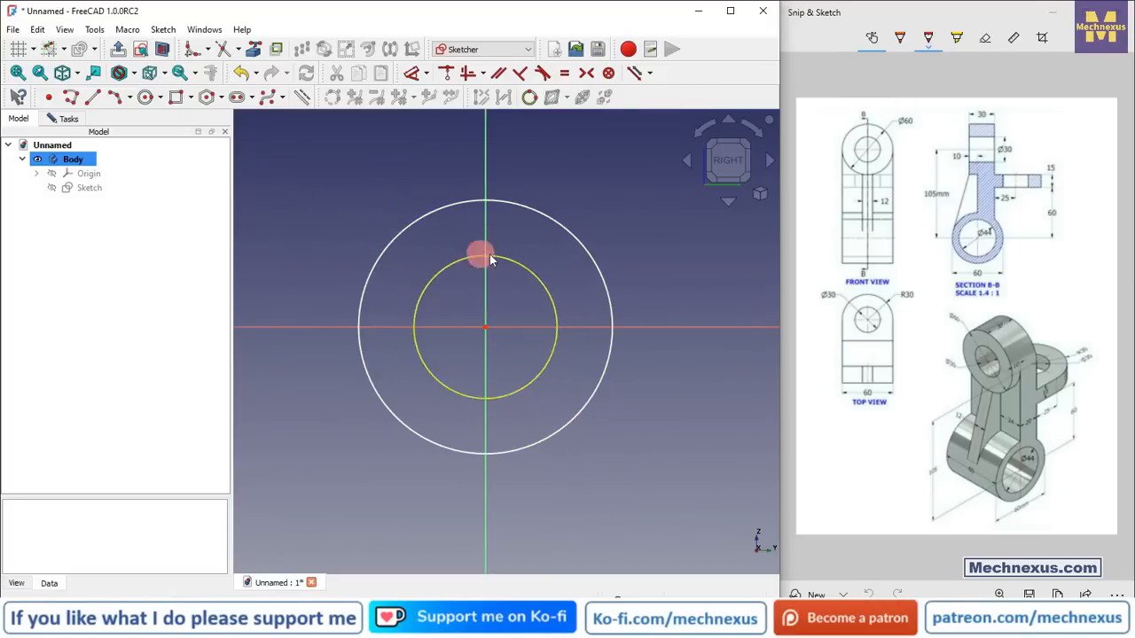
Step: Dimension the outer circle's diameter as 60 mm
click(411, 78)
click(503, 204)
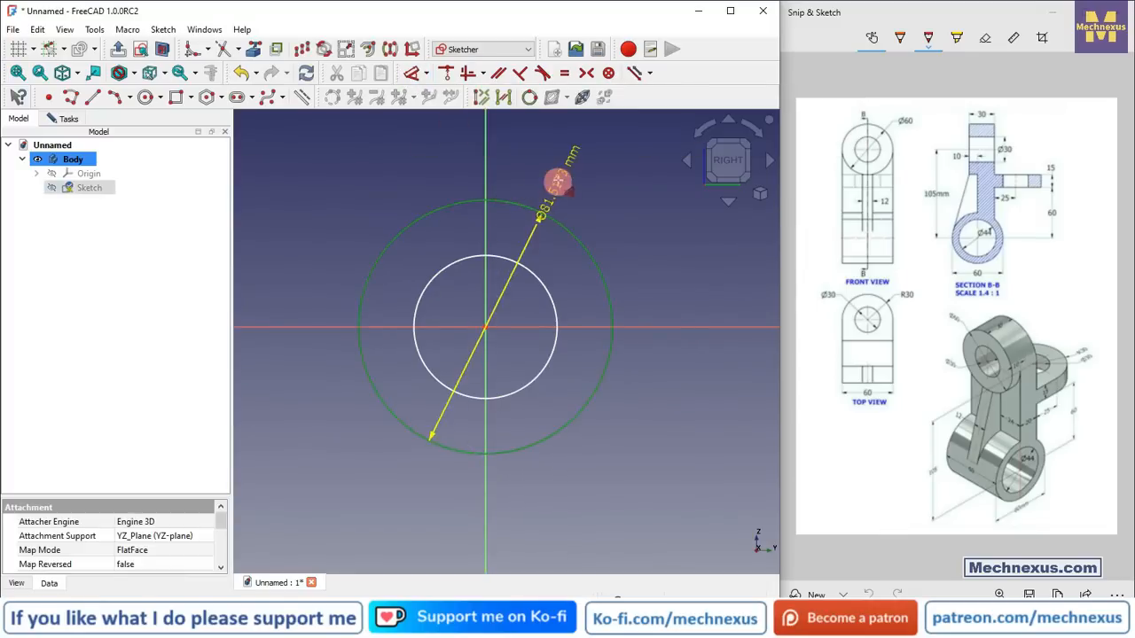
click(577, 172)
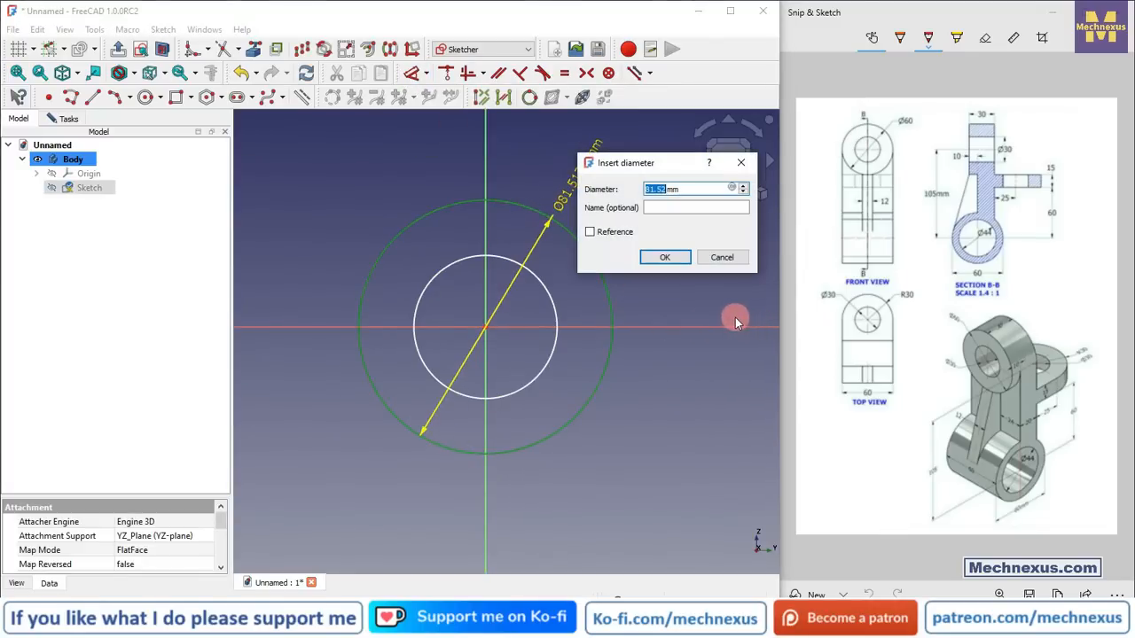
text(60)
key(Return)
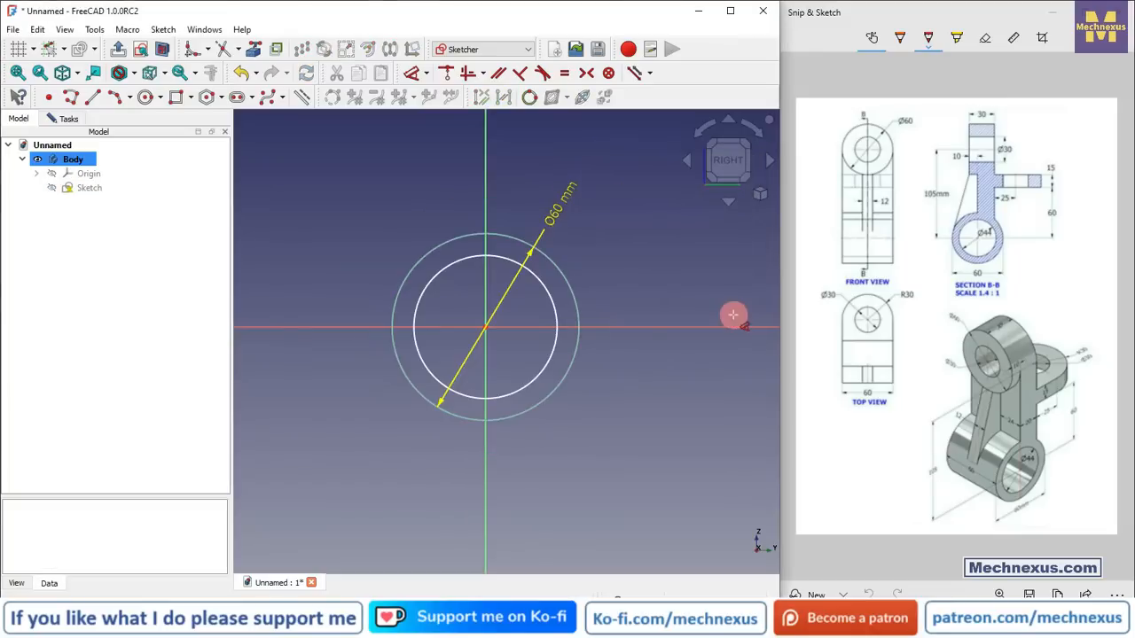
Step: Dimension the inner circle's diameter as 44 mm
click(548, 292)
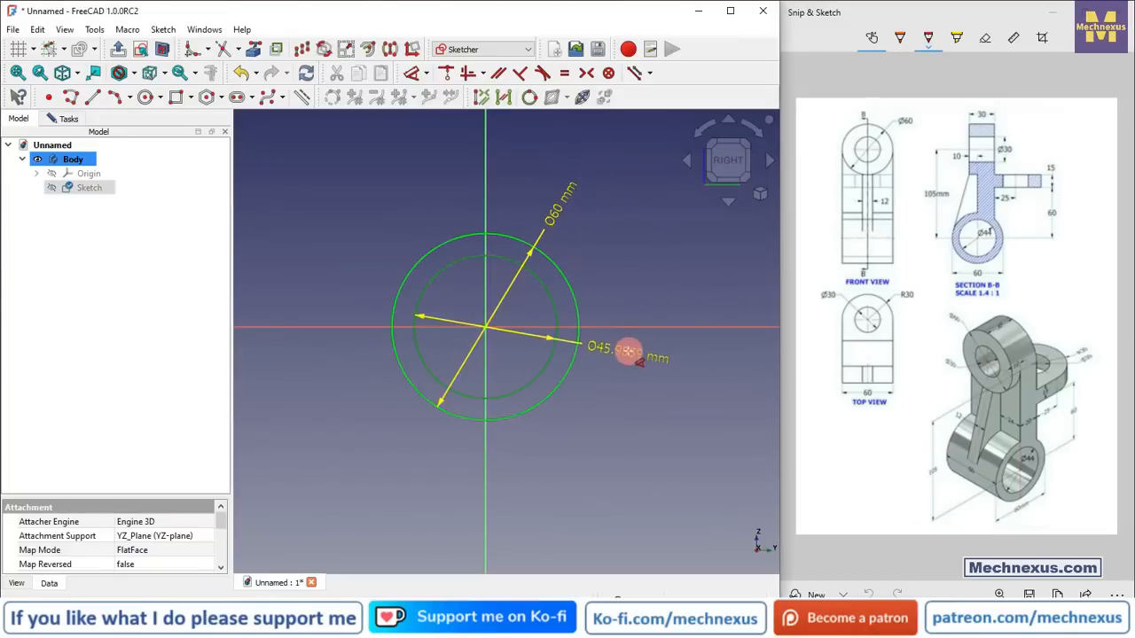
click(627, 244)
text(44)
click(671, 338)
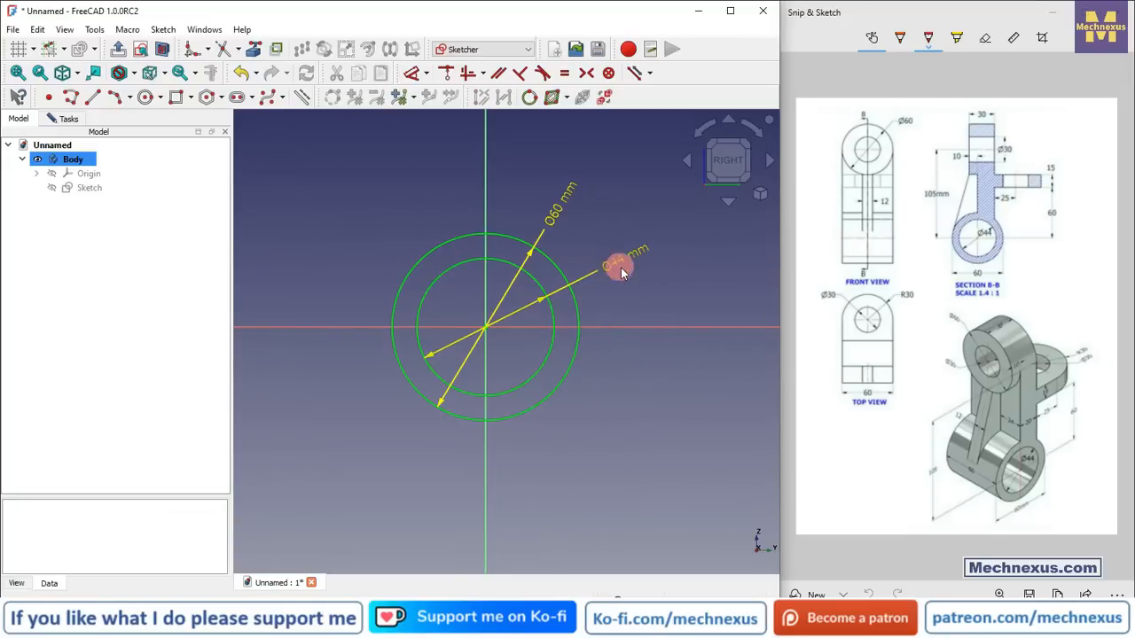
Step: Move both diameter labels to the lower left of the circles
drag(618, 264, 381, 393)
drag(560, 211, 312, 392)
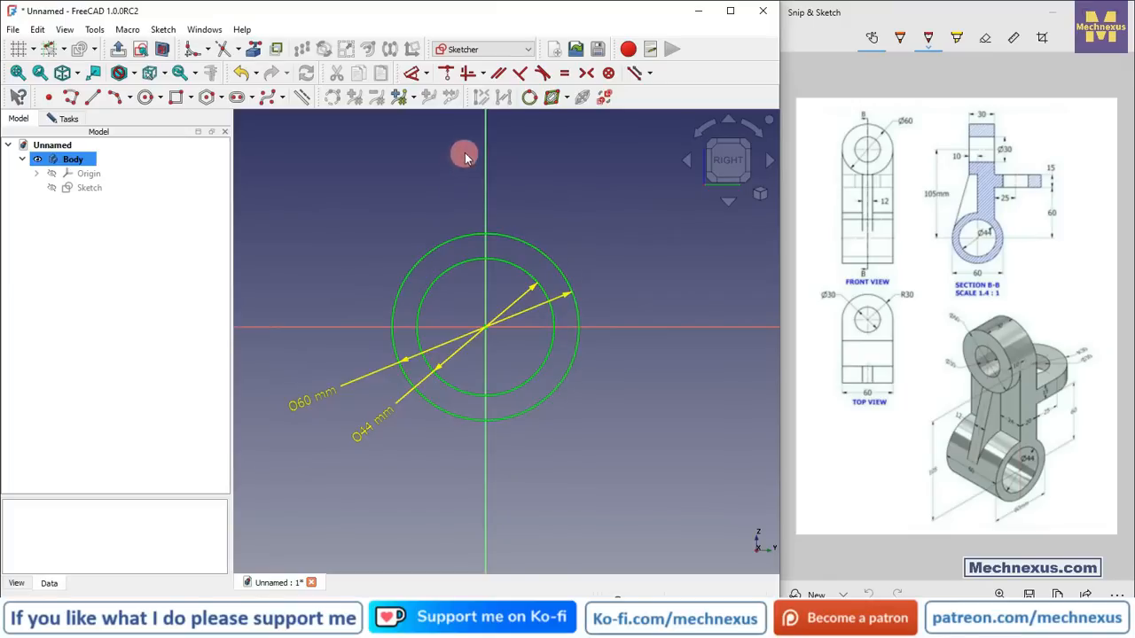
Step: Draw a rectangle above the circles with its bottom edge crossing the outer circle
scroll(497, 301, down, 3)
scroll(503, 266, up, 4)
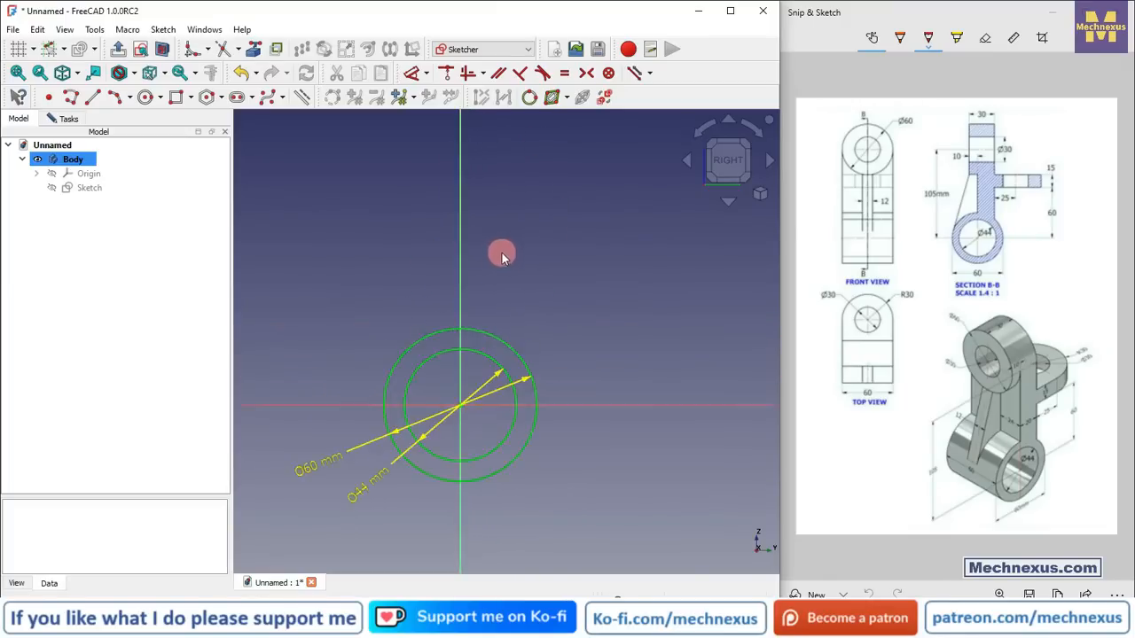
click(175, 100)
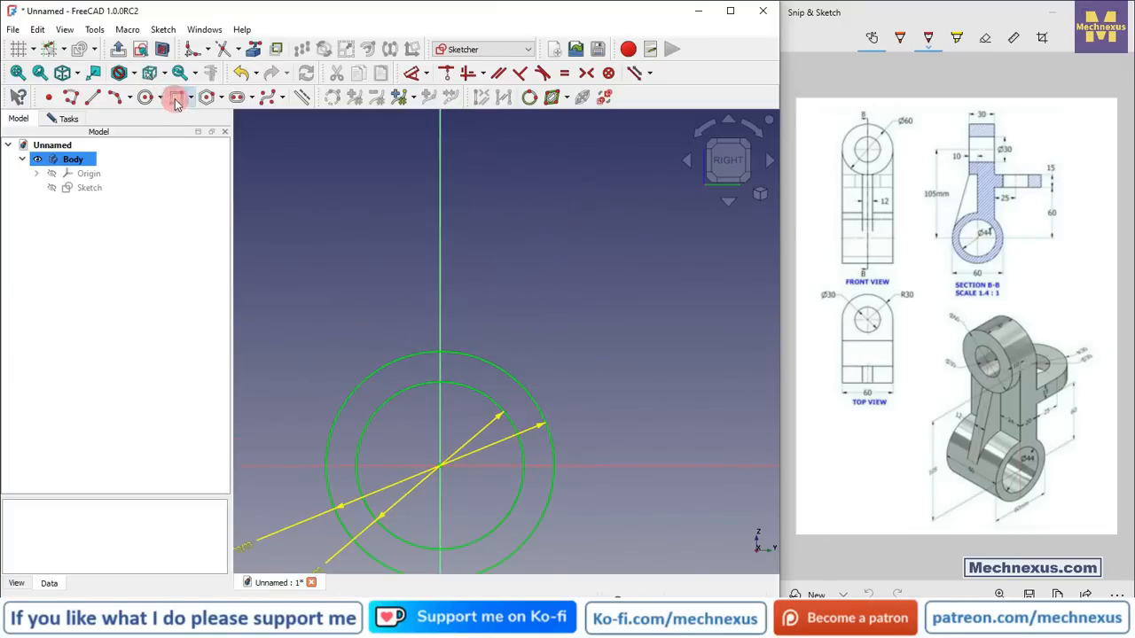
click(499, 382)
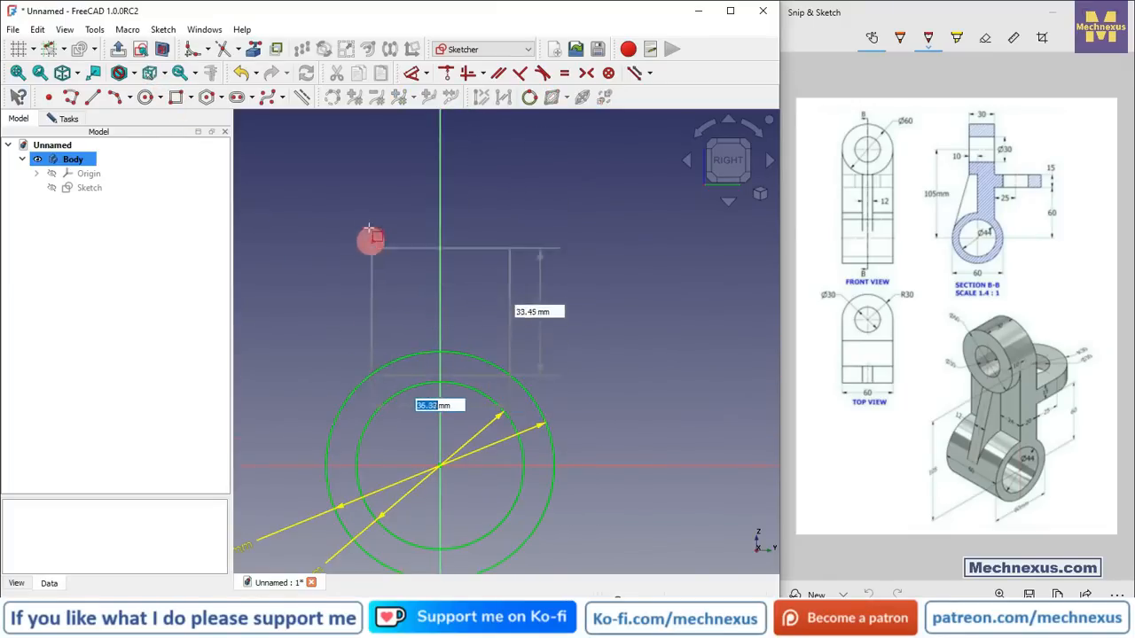
click(392, 156)
scroll(512, 398, up, 5)
mouse_move(507, 347)
mouse_down()
mouse_move(499, 373)
mouse_move(501, 343)
mouse_up()
click(497, 428)
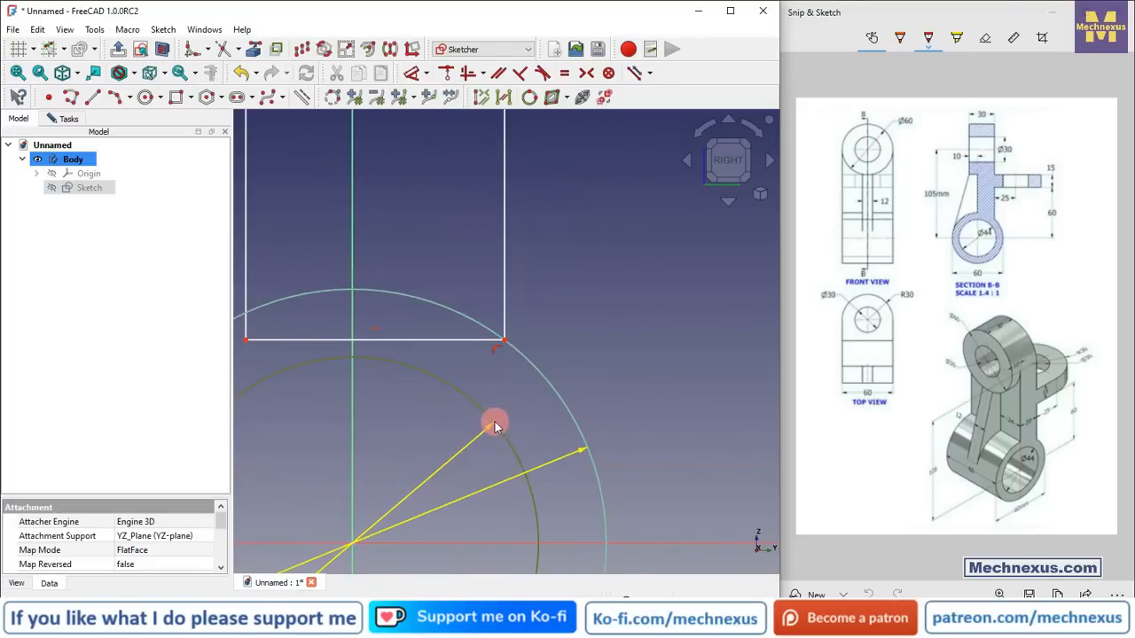
Step: Try to delete the rectangle's bottom edge, then undo the deletion
scroll(494, 374, down, 2)
click(432, 352)
key(Delete)
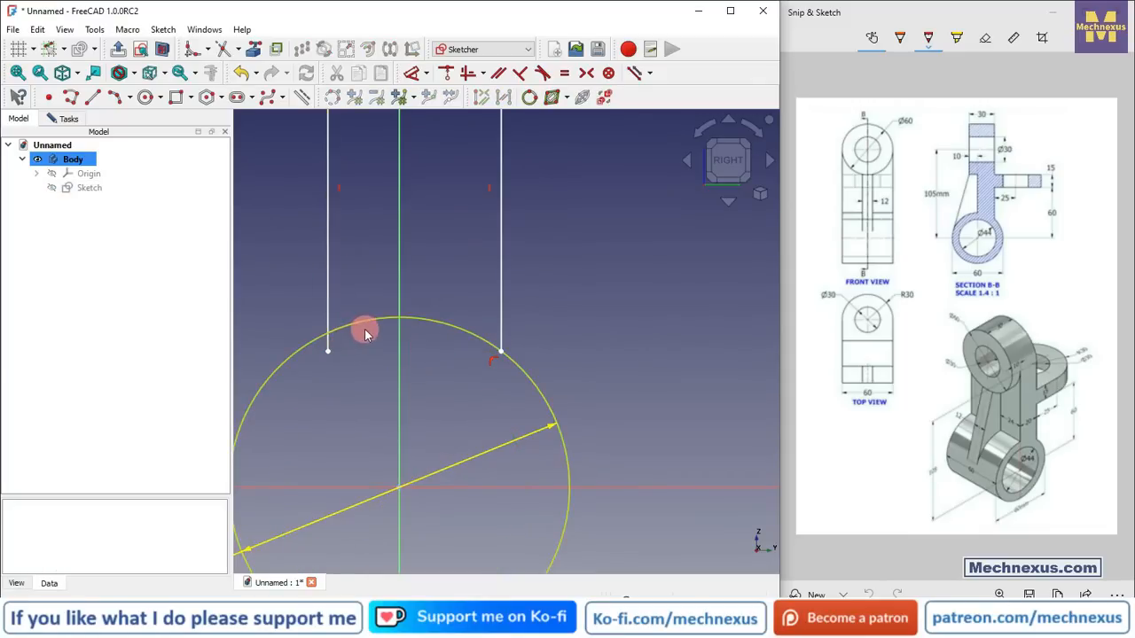
key(ctrl+z)
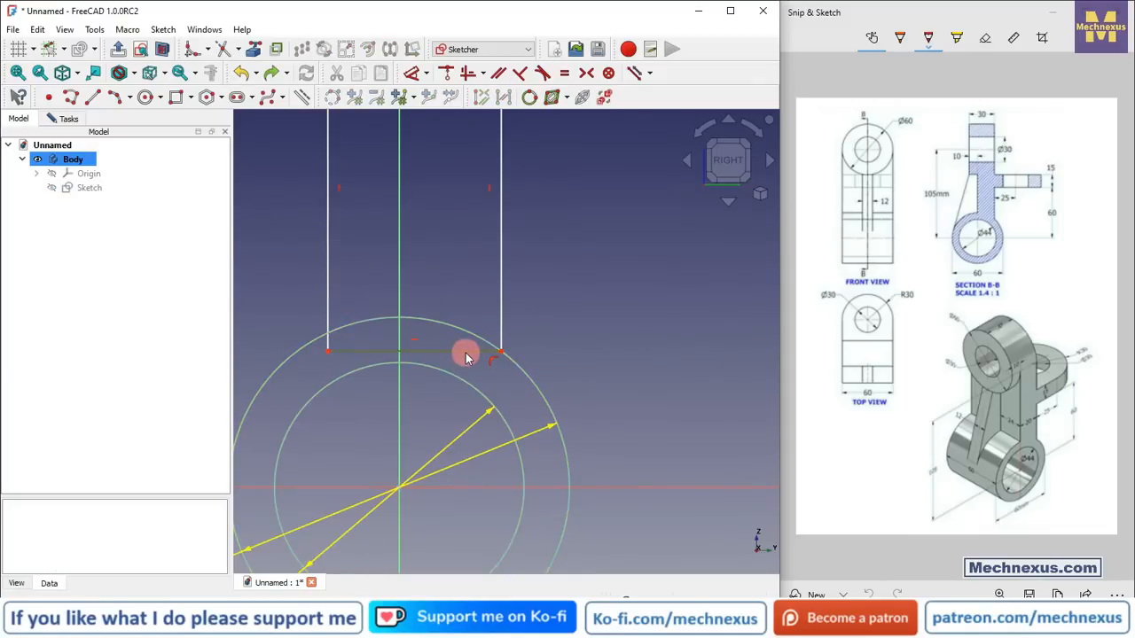
Step: Delete the rectangle's bottom edge
key(Delete)
scroll(364, 346, down, 2)
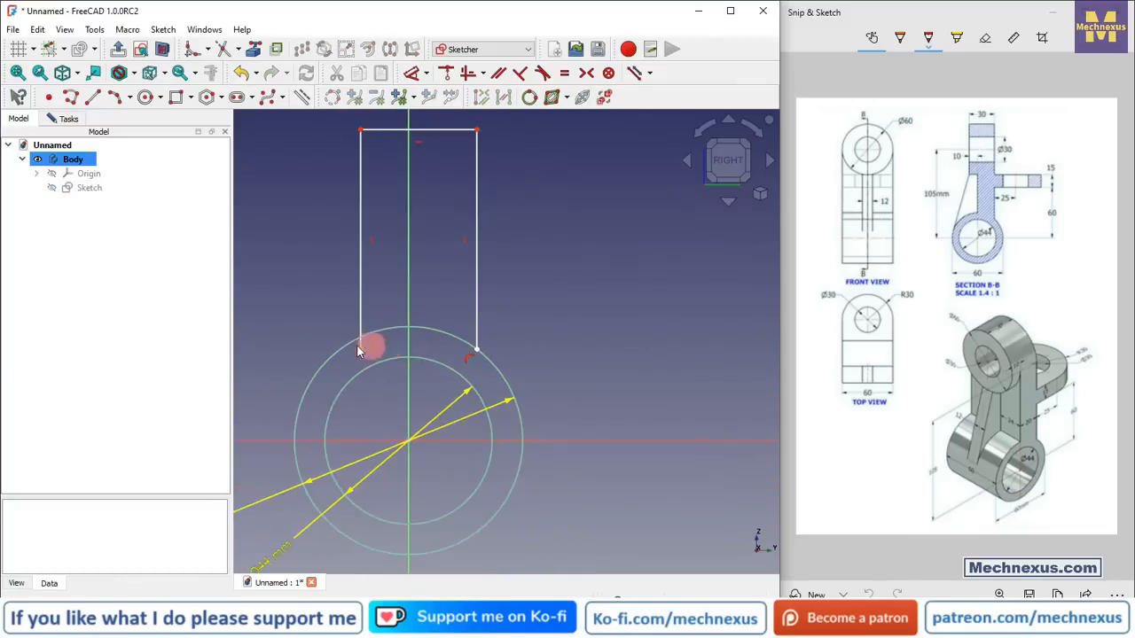
scroll(364, 346, up, 4)
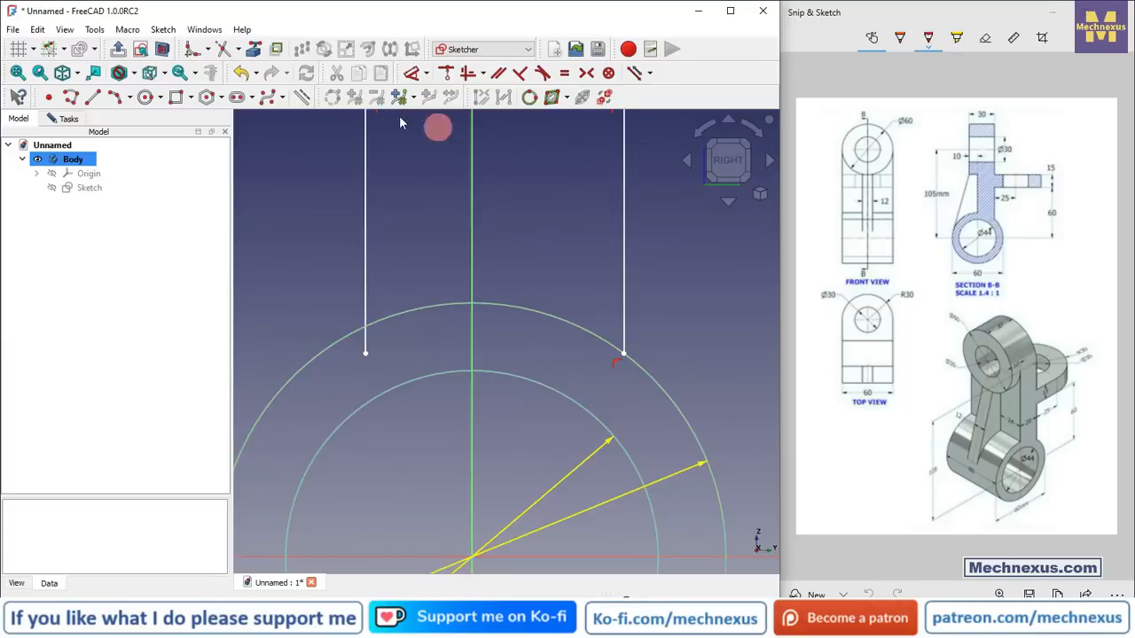
Step: Trim away the outer circle's arc between the two vertical side lines
click(222, 49)
click(372, 352)
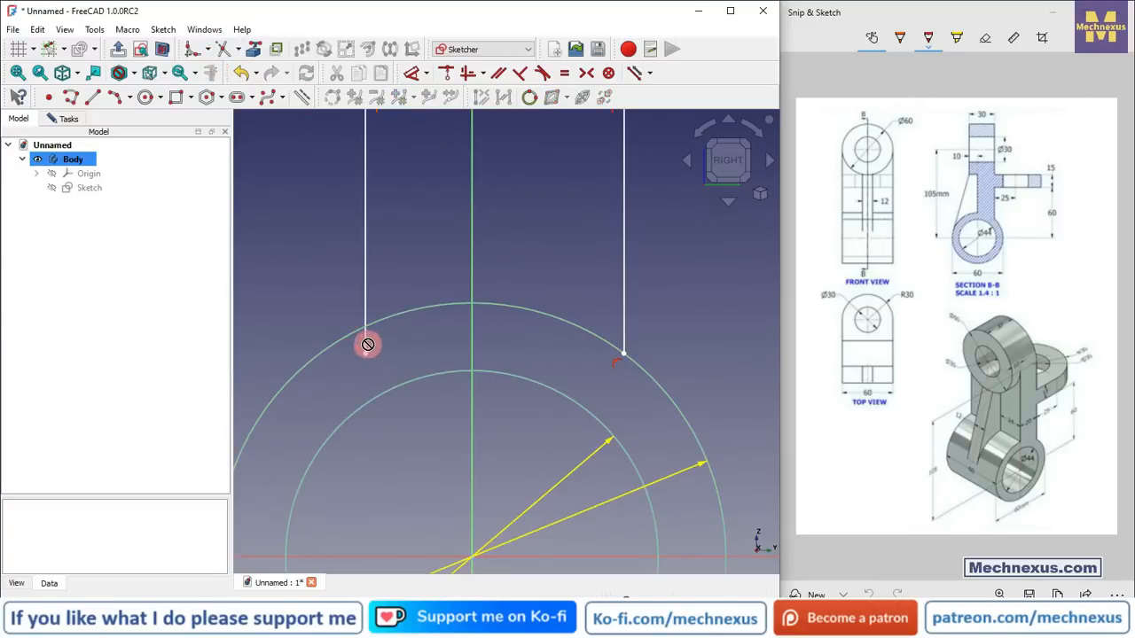
click(222, 49)
click(399, 337)
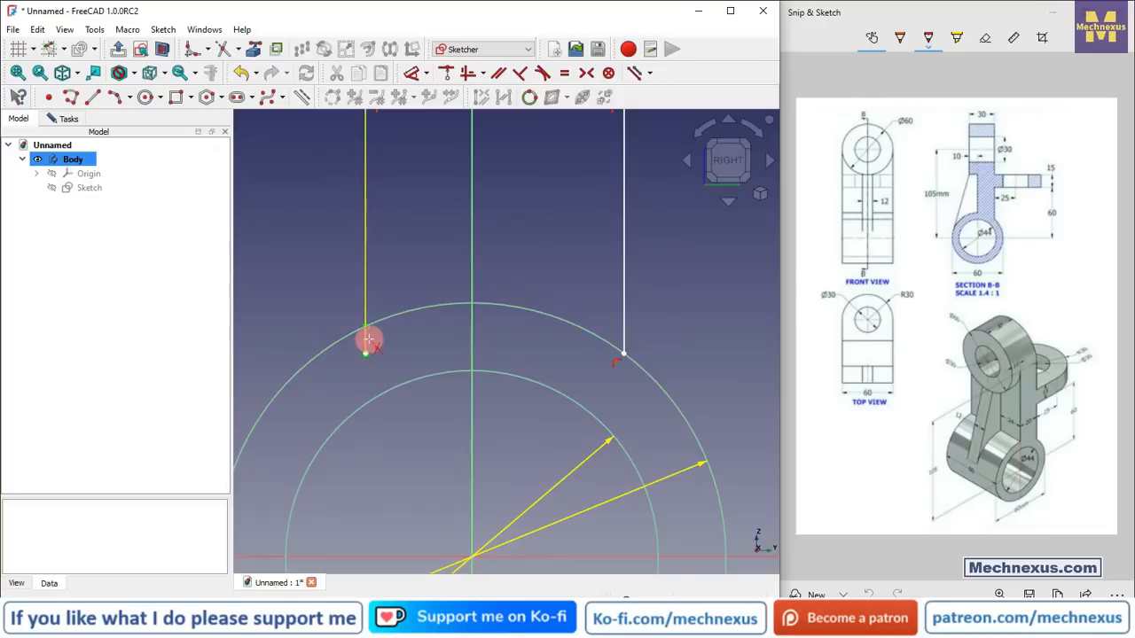
click(405, 319)
scroll(470, 311, down, 5)
scroll(467, 309, down, 2)
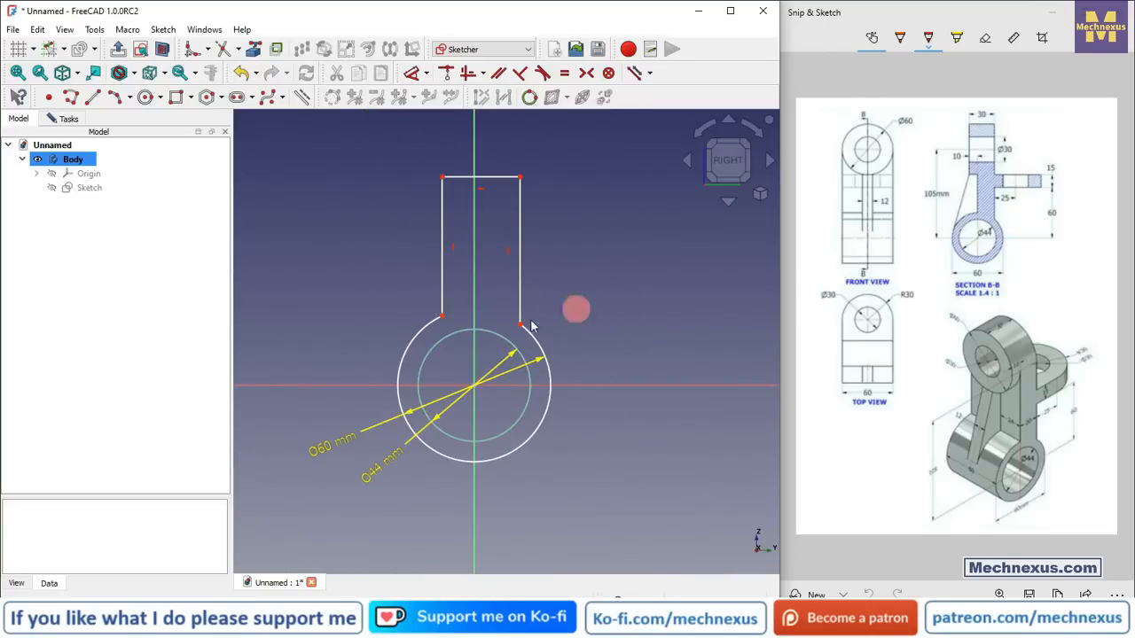
scroll(446, 274, up, 2)
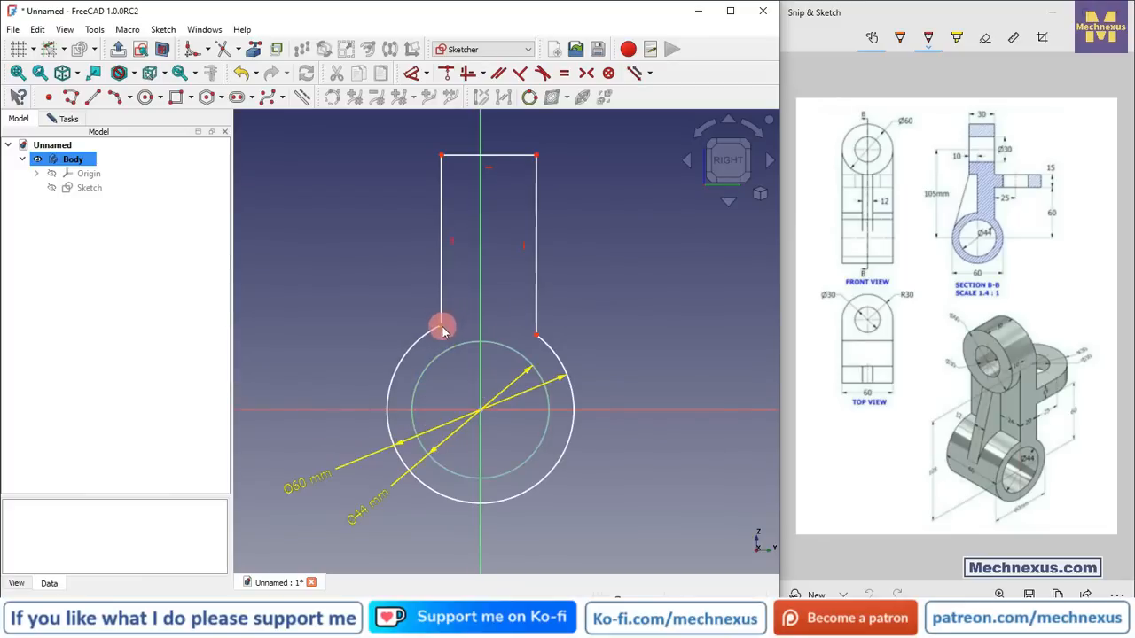
Step: Apply a vertical constraint to the left side line's lower endpoint
click(443, 327)
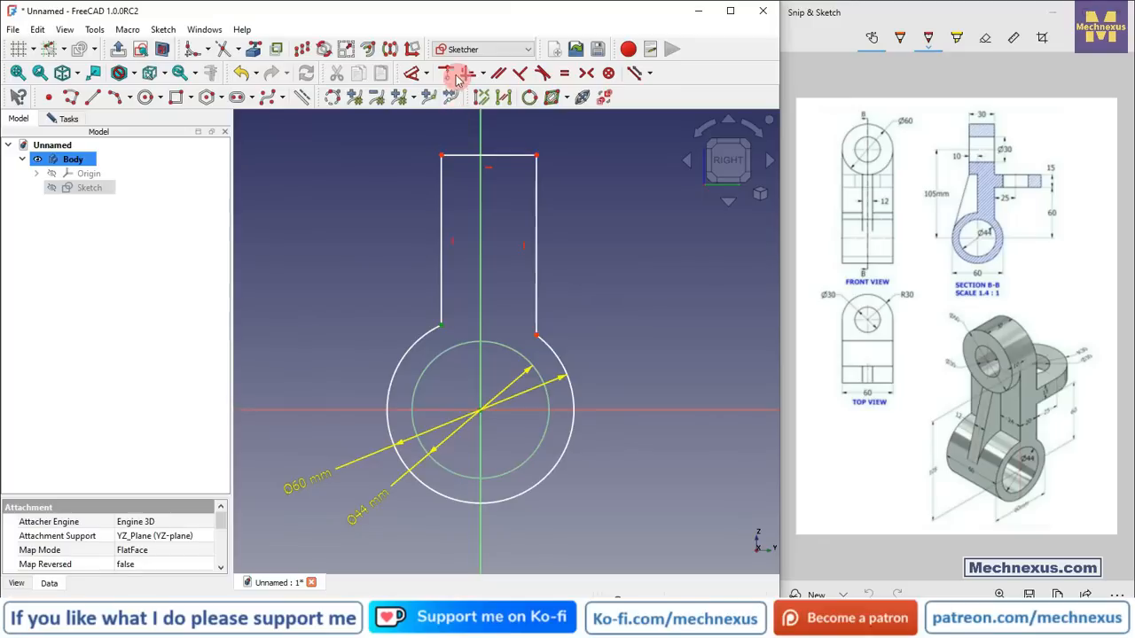
click(485, 75)
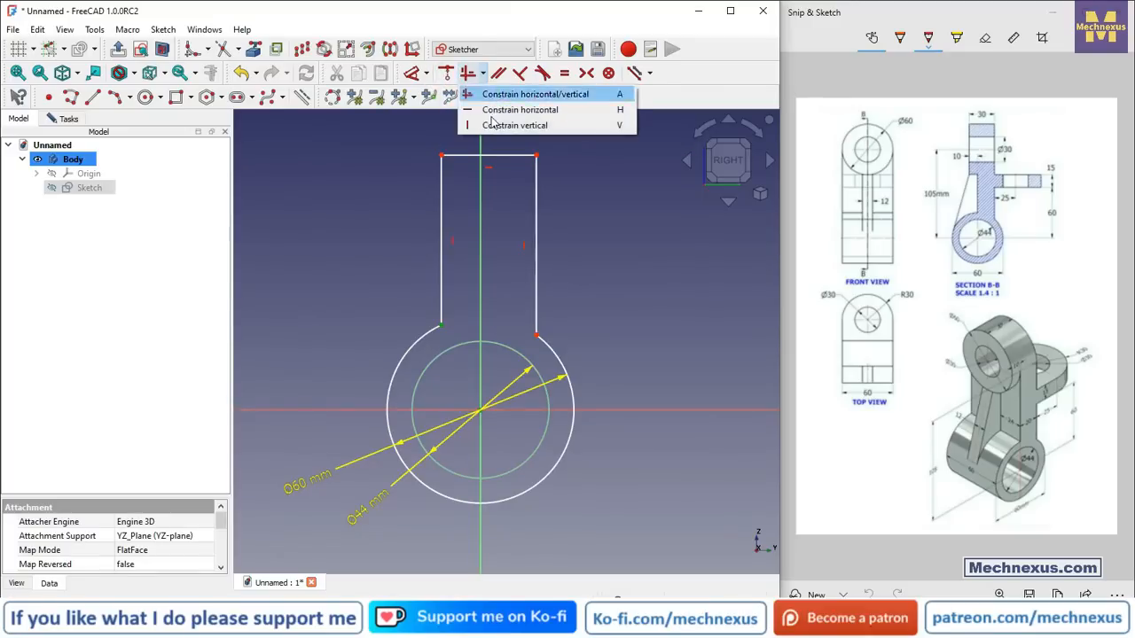
click(489, 125)
scroll(427, 357, down, 3)
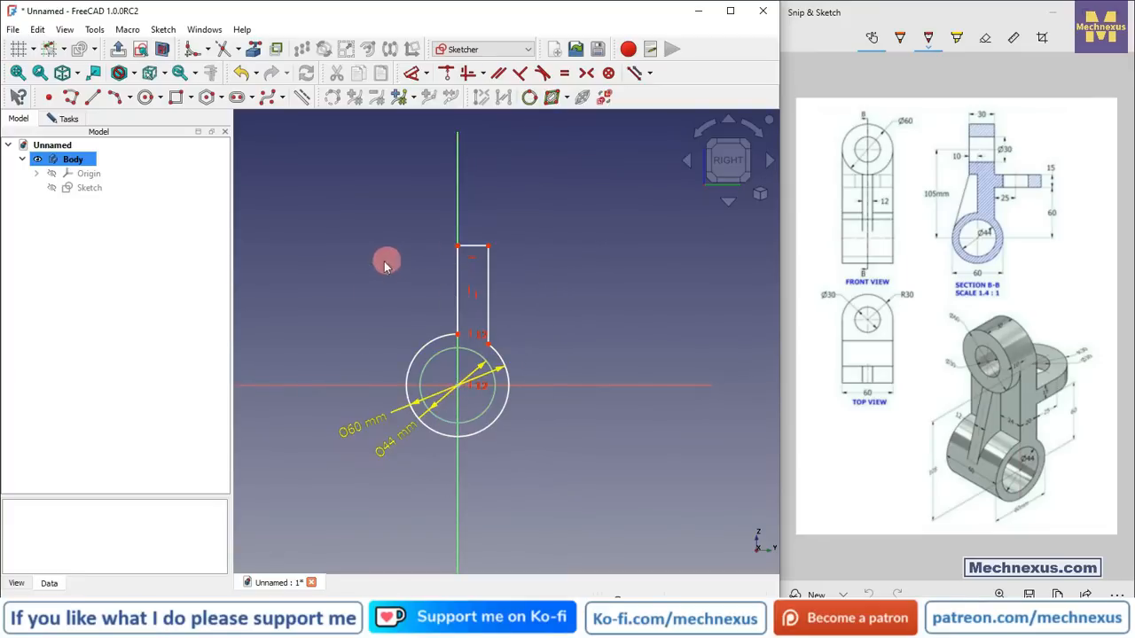
scroll(328, 379, up, 4)
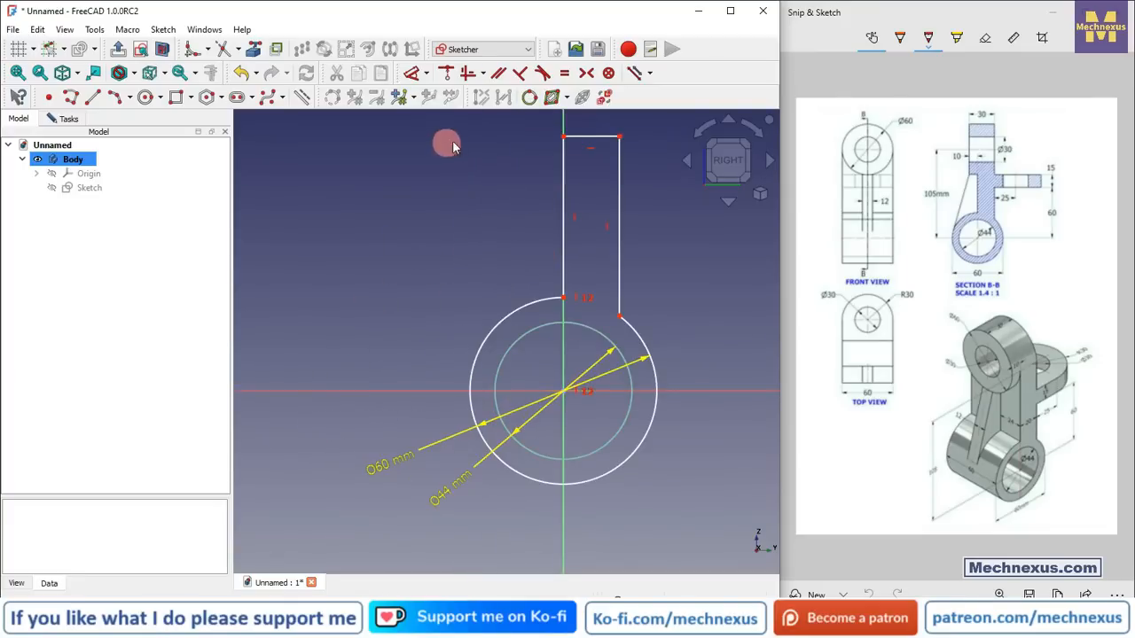
Step: Dimension the vertical distance from the ring's centre to the arm's top corner as 135 mm
click(412, 73)
click(565, 137)
click(564, 391)
click(282, 293)
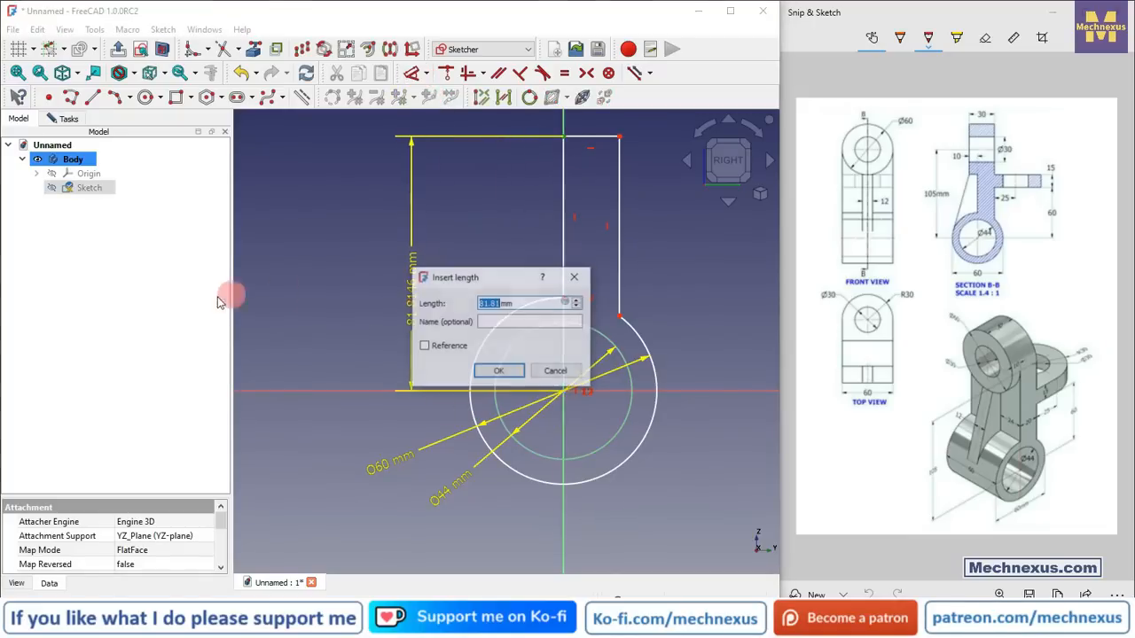
key(Return)
scroll(541, 390, down, 5)
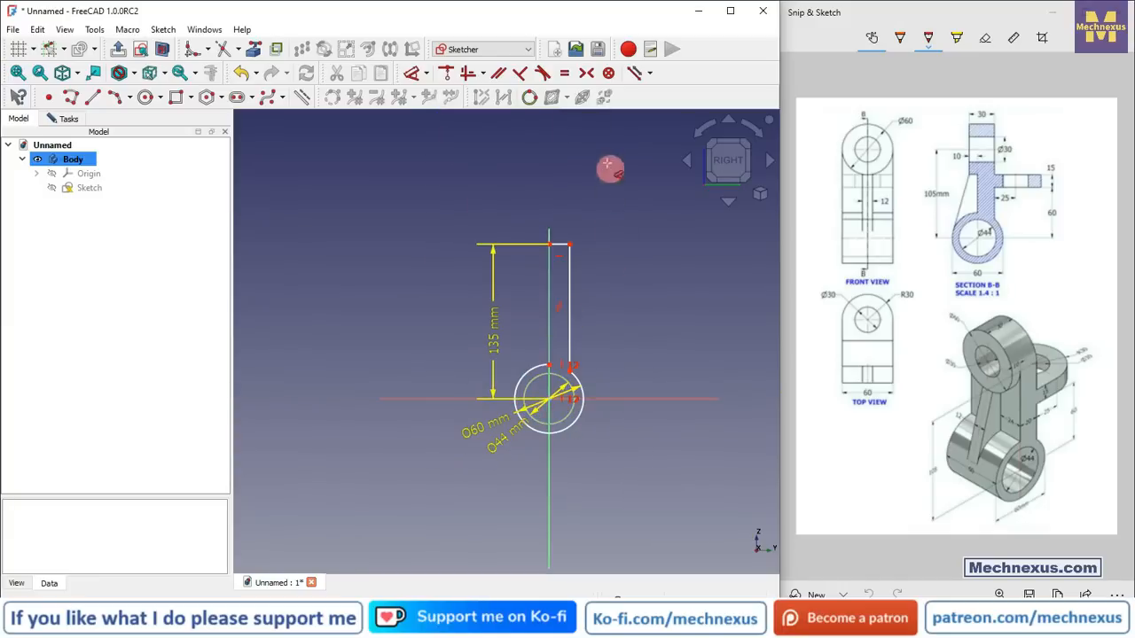
scroll(591, 196, up, 3)
Step: Dimension the arm's top edge width as 20 mm
click(544, 281)
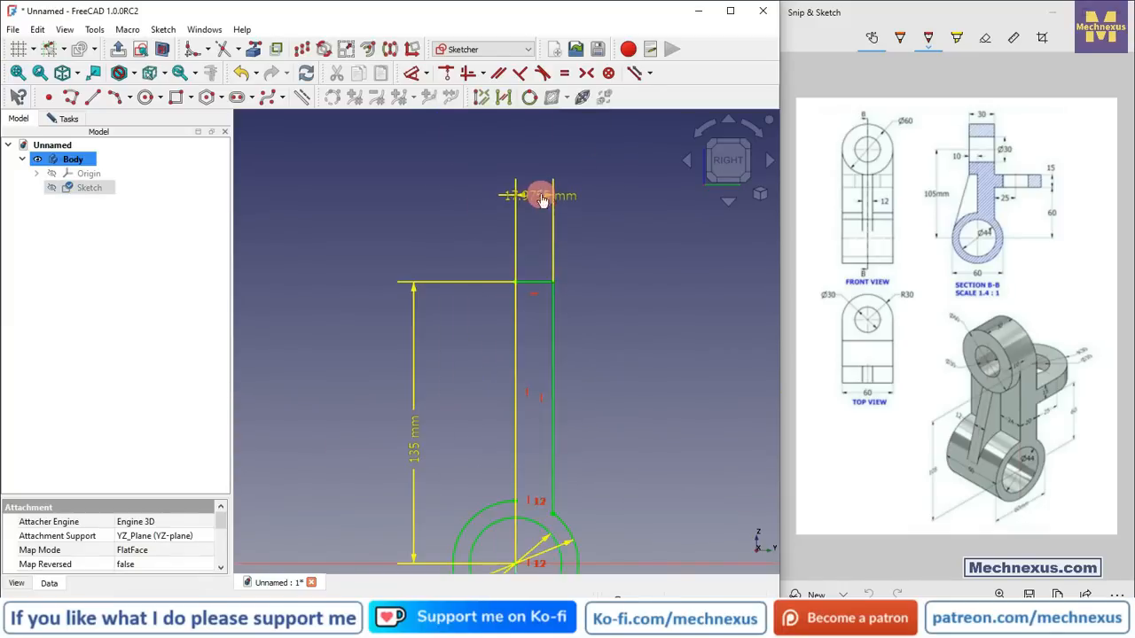
click(540, 195)
text(20)
key(Return)
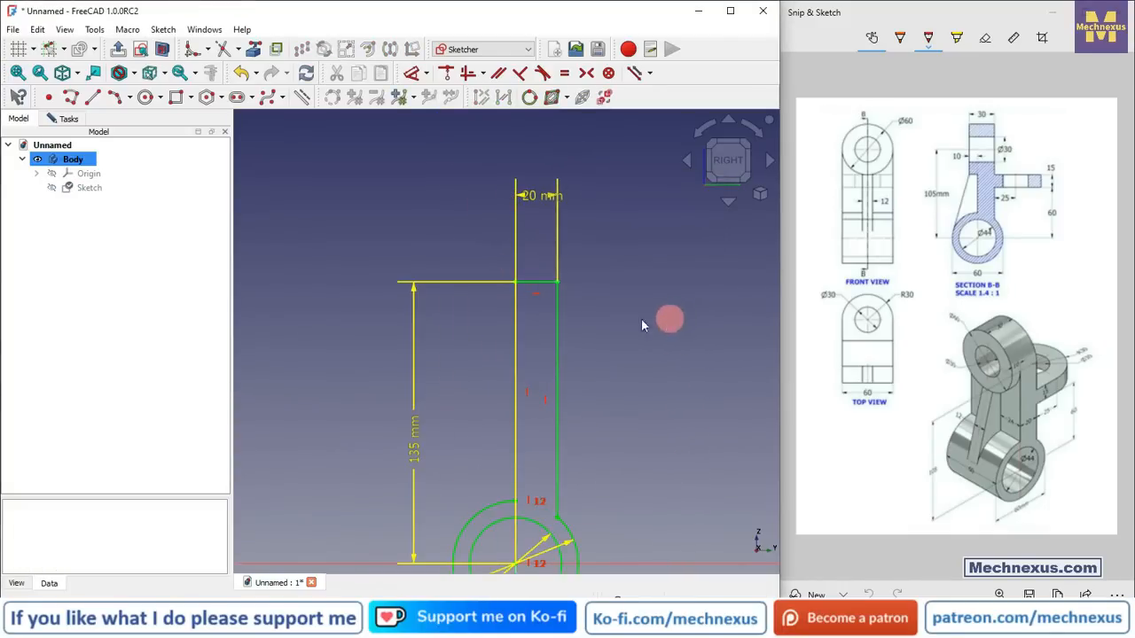
Step: Exit the dimension tool and move the 20 mm width label above the arm
scroll(375, 267, down, 2)
scroll(405, 385, up, 1)
right_click(448, 309)
click(363, 317)
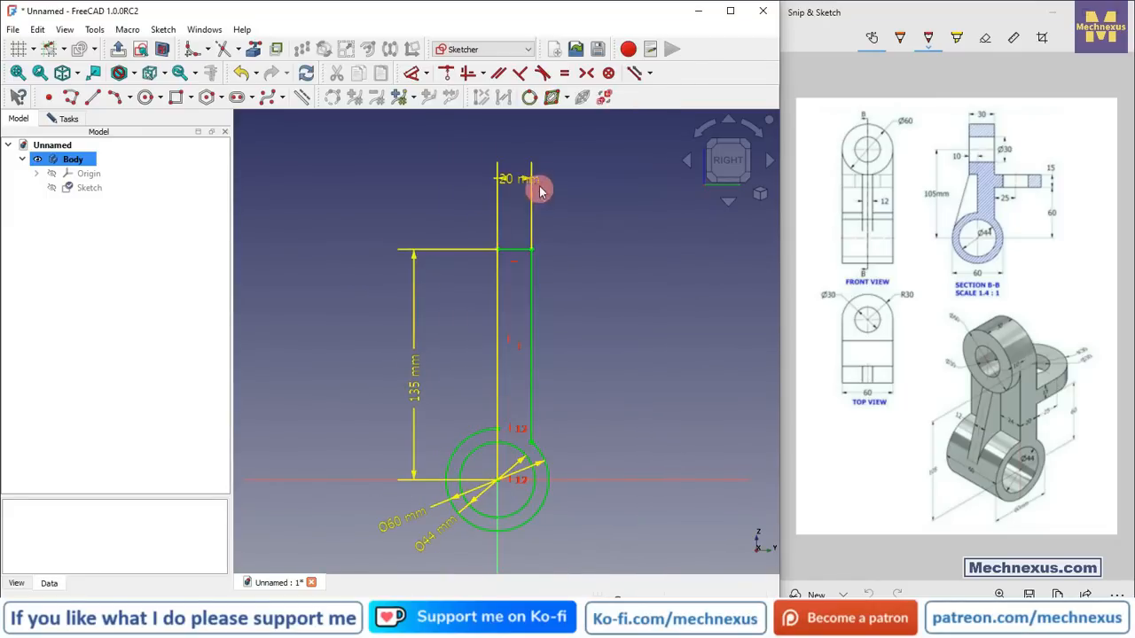
drag(512, 180, 448, 215)
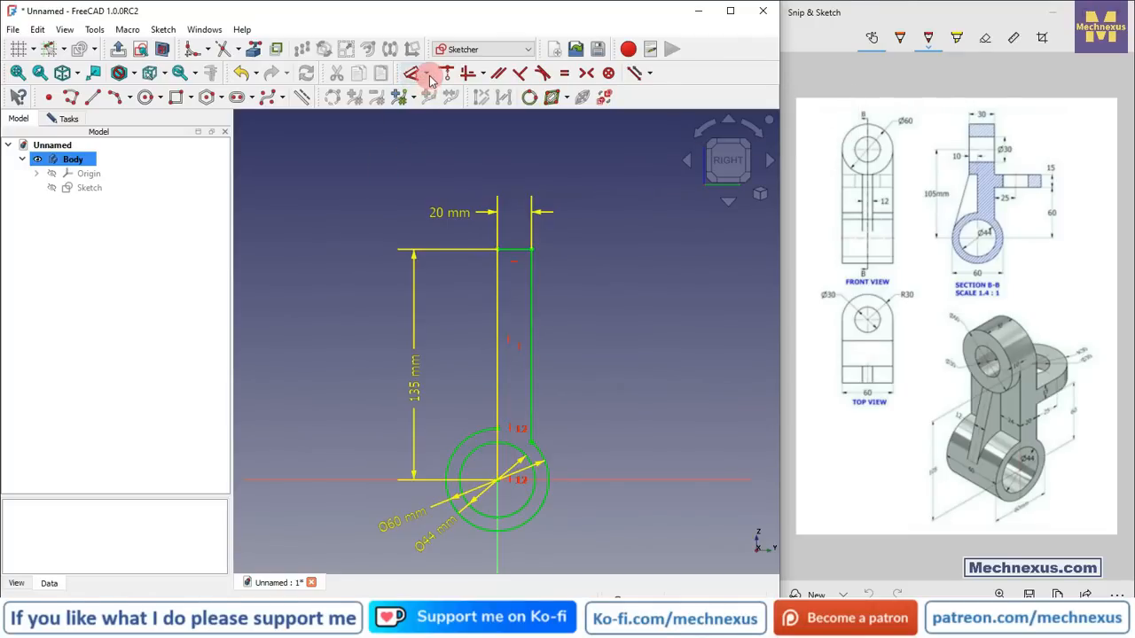
Step: Close the sketch and return to the Part Design workbench
click(428, 76)
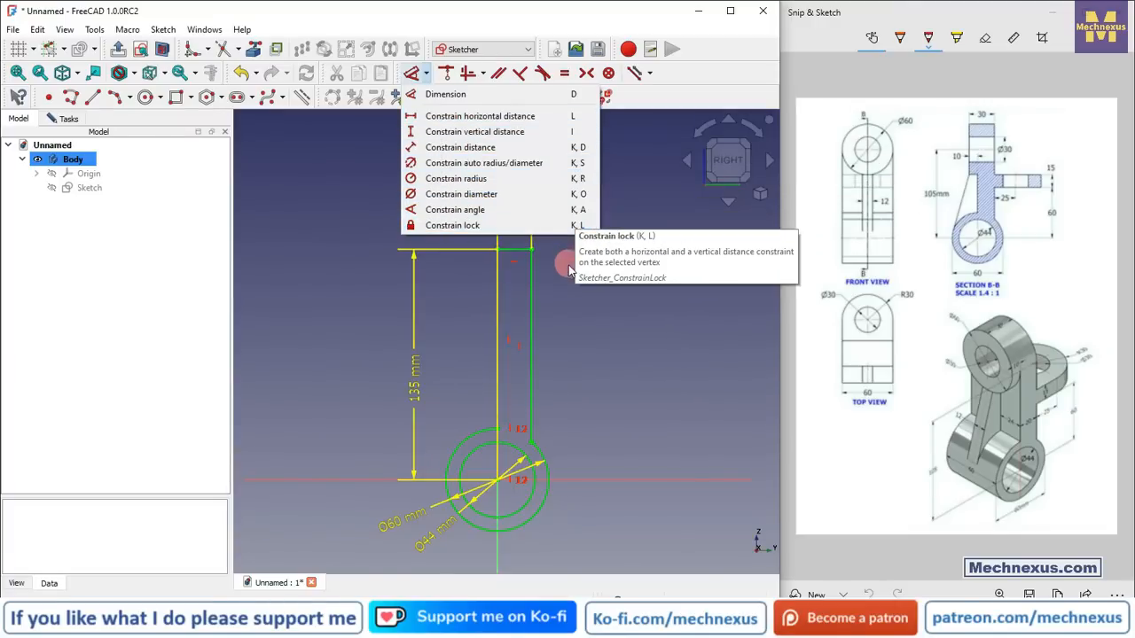
click(647, 425)
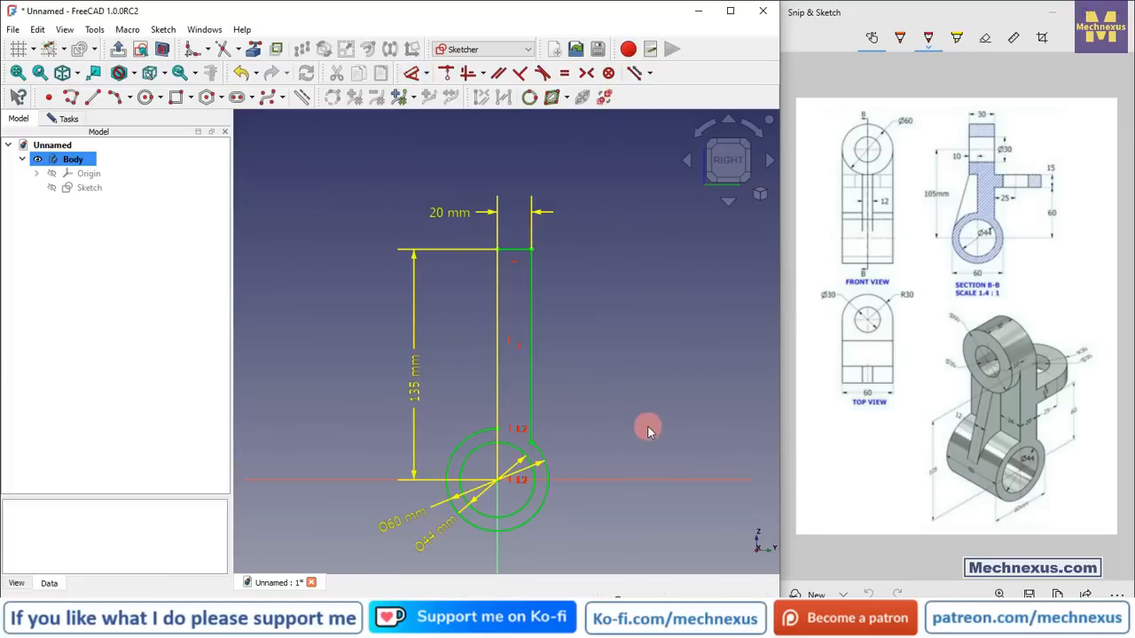
middle_drag(374, 413, 401, 430)
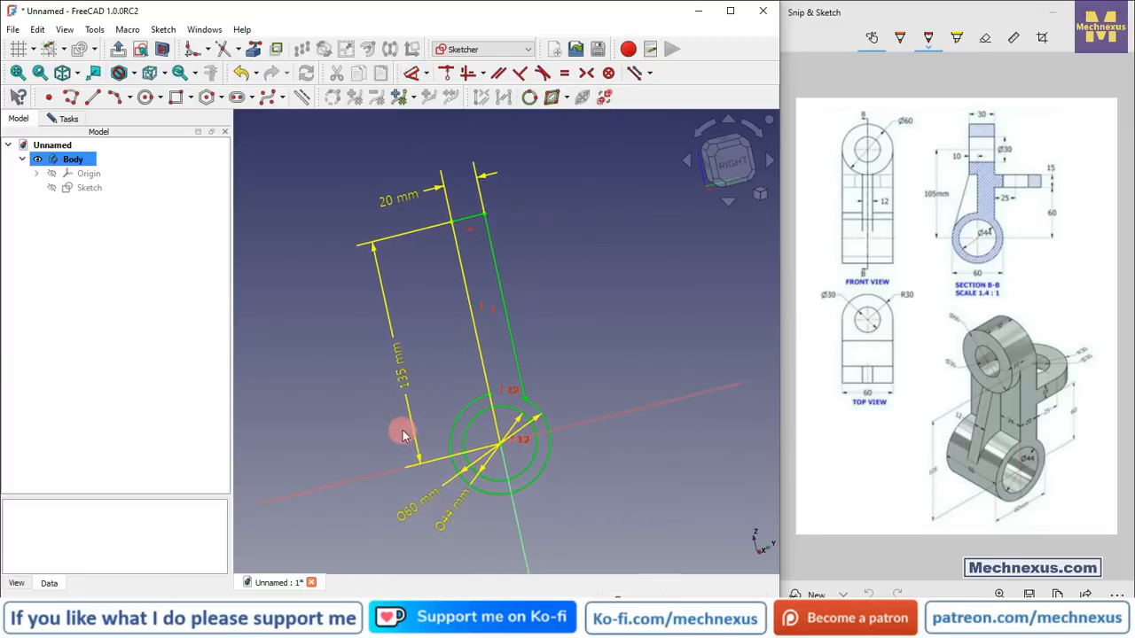
click(119, 51)
middle_drag(609, 338, 600, 432)
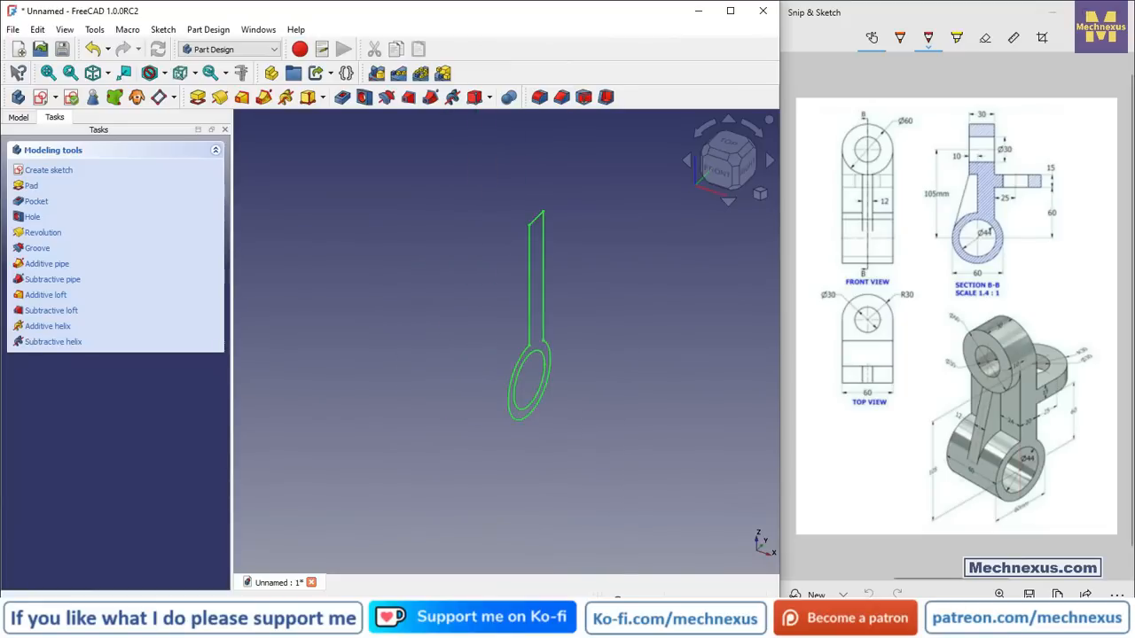
key(alt+Tab)
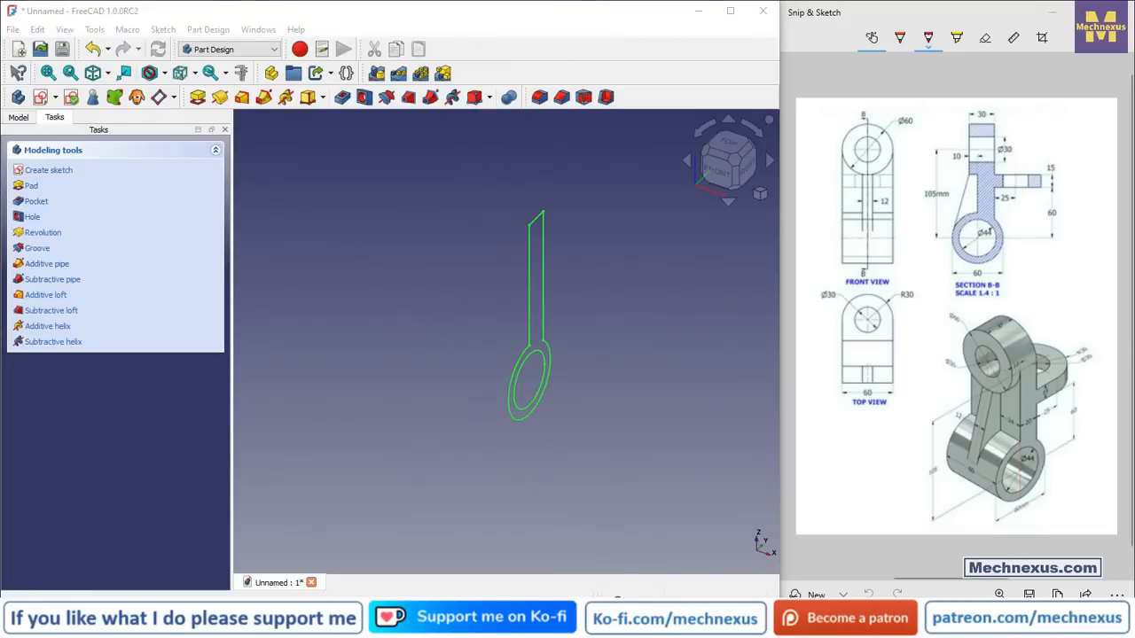
Step: Pad the sketch 60 mm, symmetric to its plane
click(18, 117)
click(84, 186)
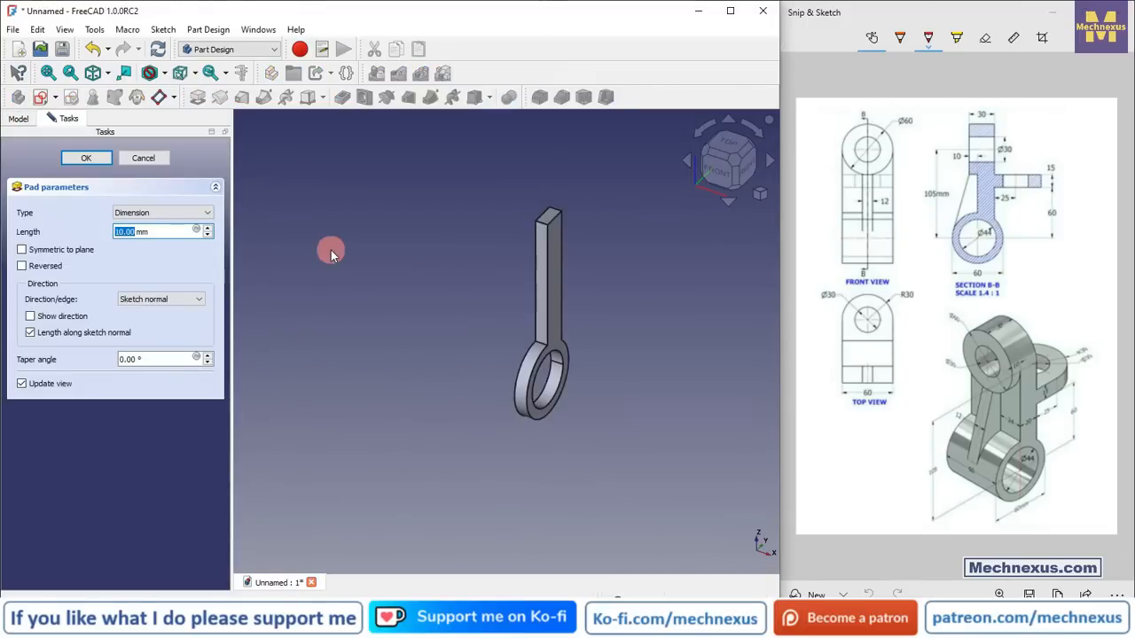
text(60)
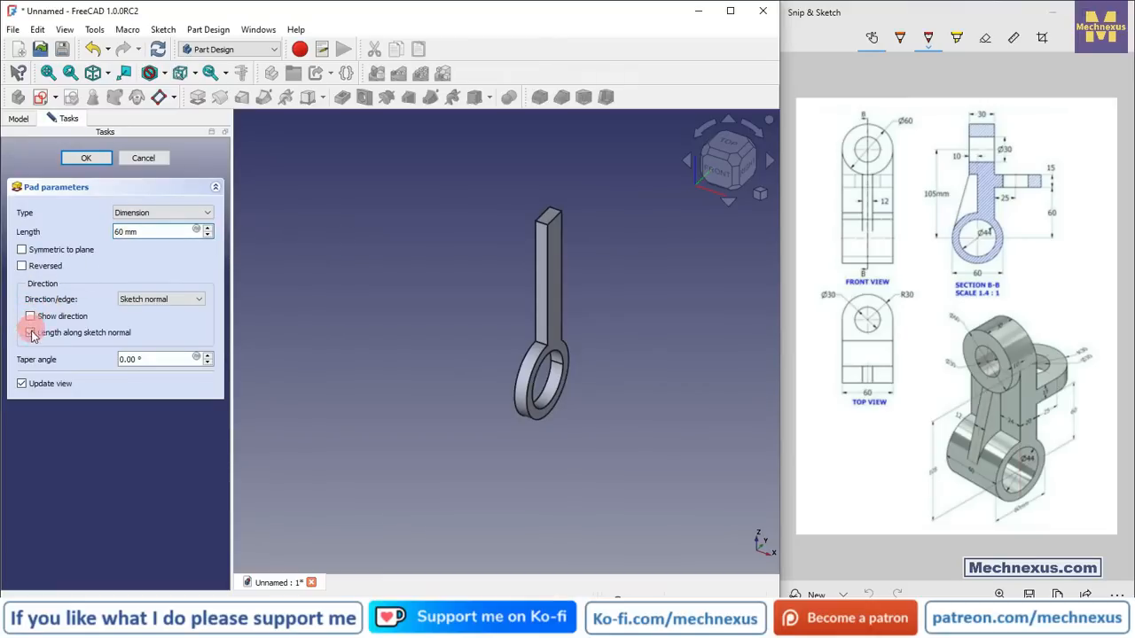
click(22, 250)
click(86, 158)
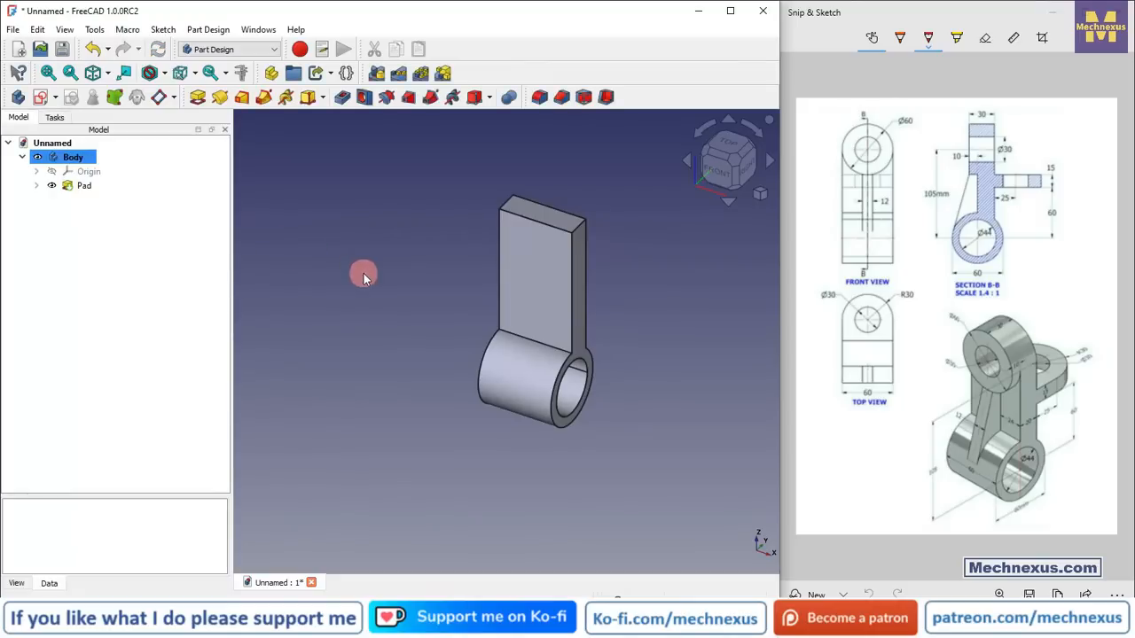
Step: Fillet the arm's two top edges with a radius of 29.99 mm
key(0)
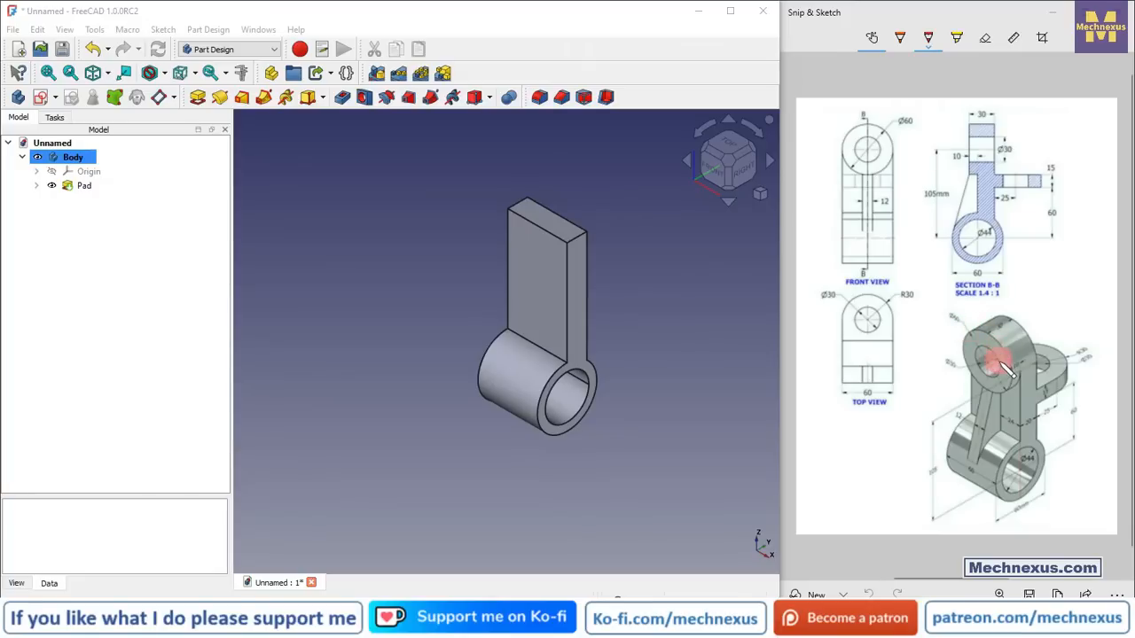
scroll(587, 172, up, 3)
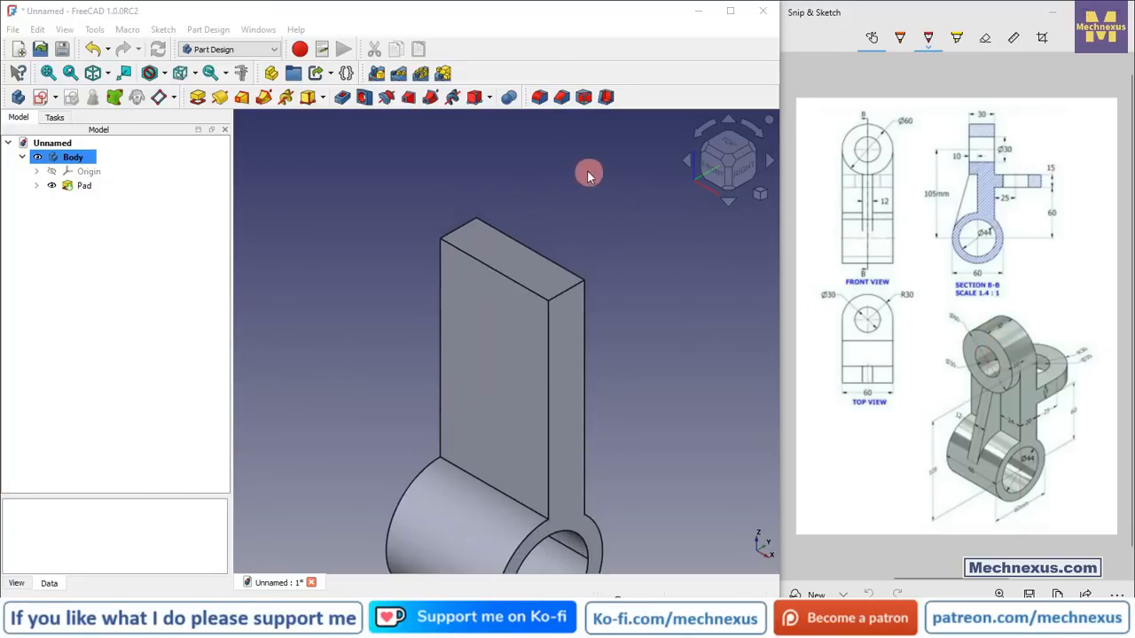
click(539, 96)
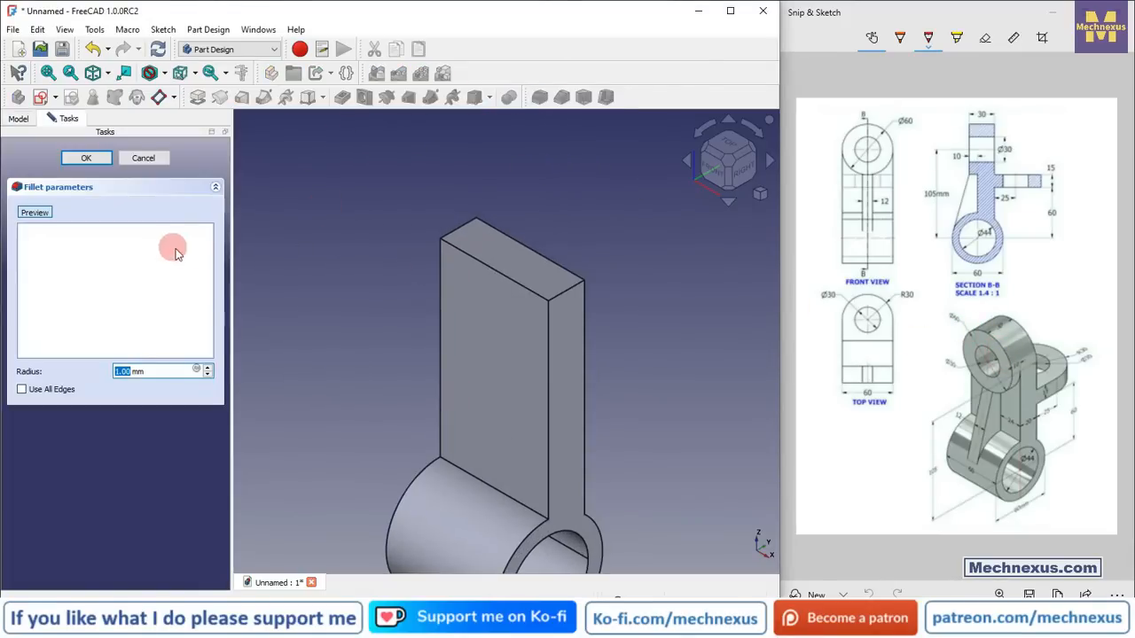
click(570, 293)
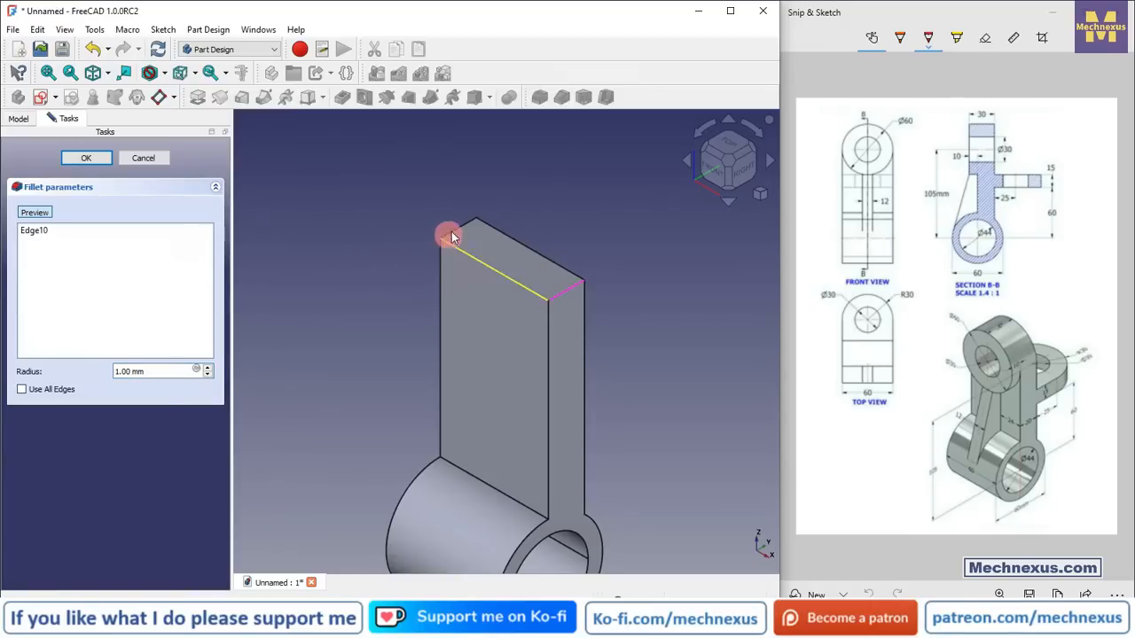
click(442, 232)
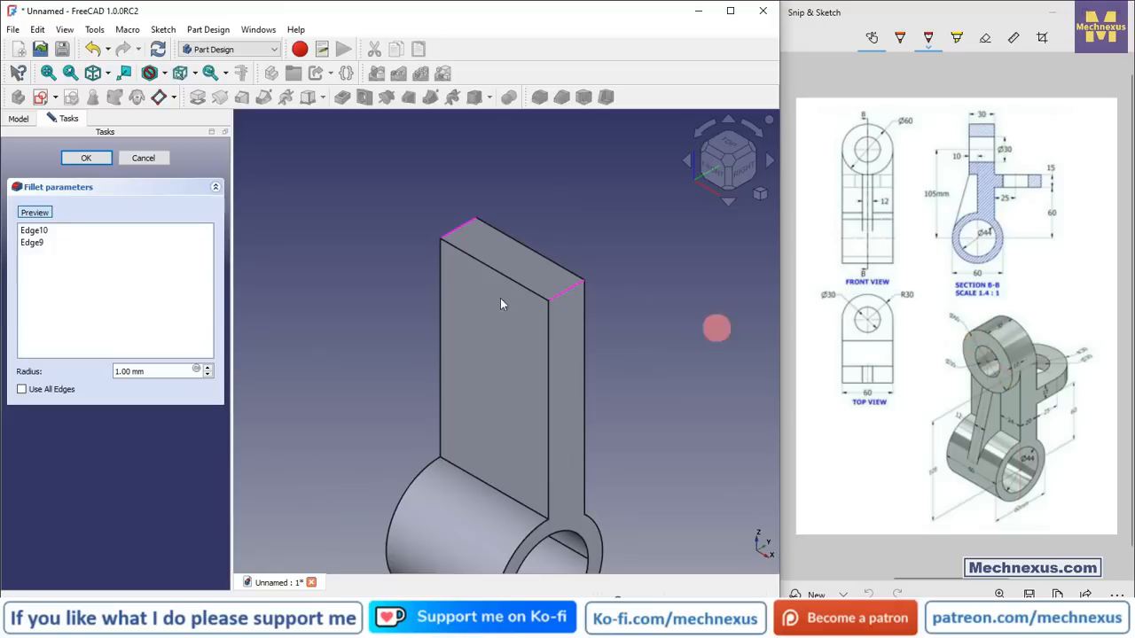
drag(155, 373, 75, 364)
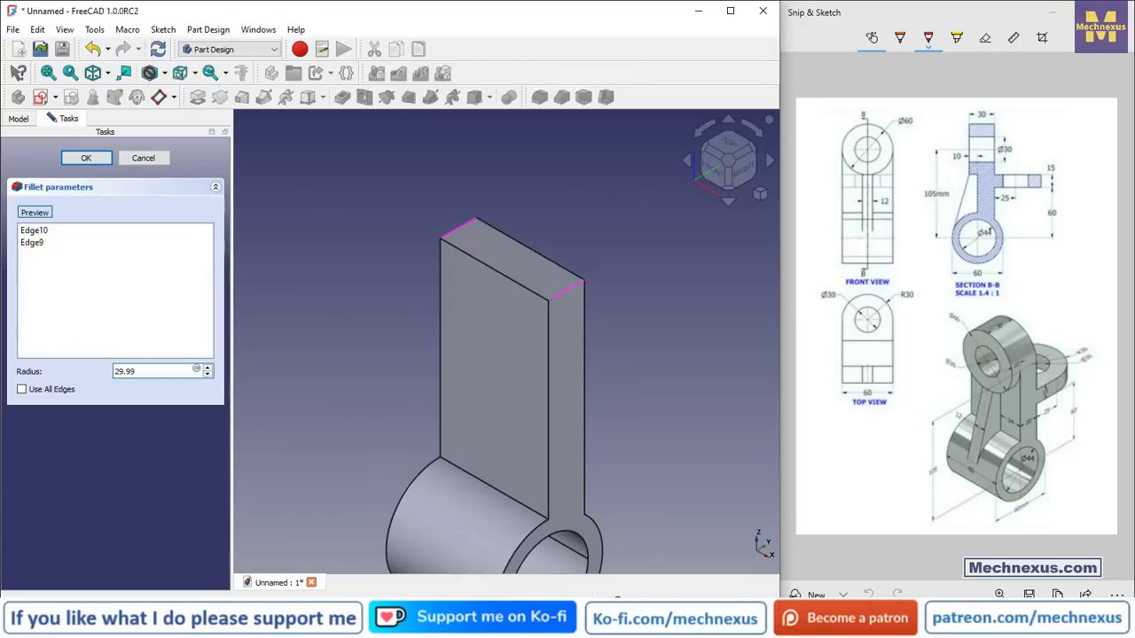
click(317, 260)
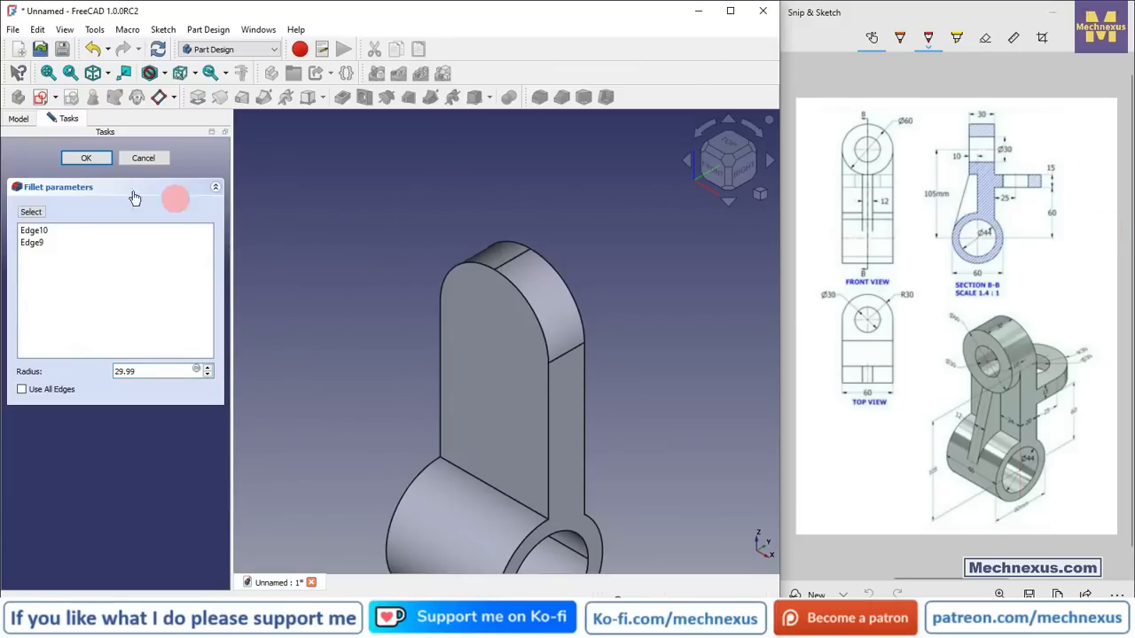
click(86, 159)
Step: Create a sketch on the arm's flat face and draw a circle concentric with the rounded top, about 30 mm radius
scroll(551, 257, down, 3)
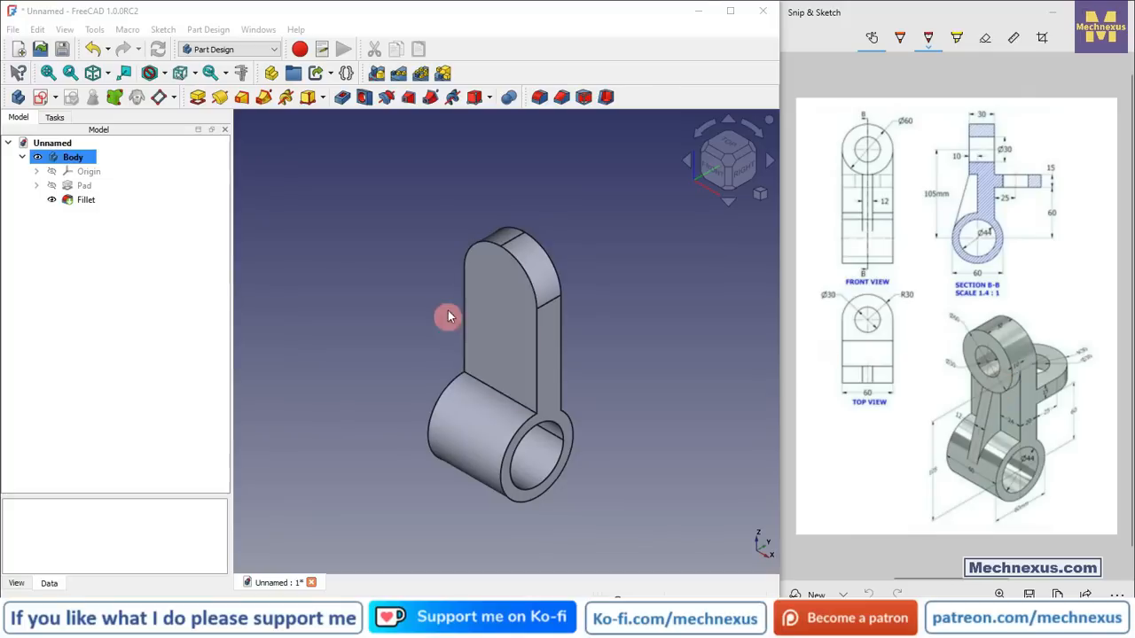
click(482, 279)
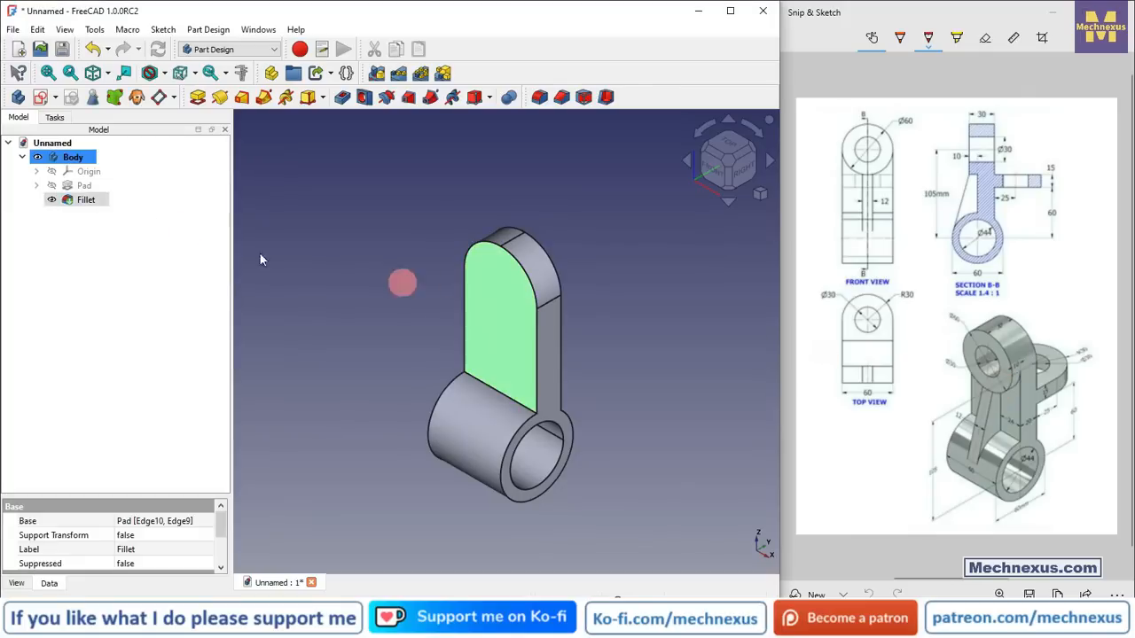
click(43, 99)
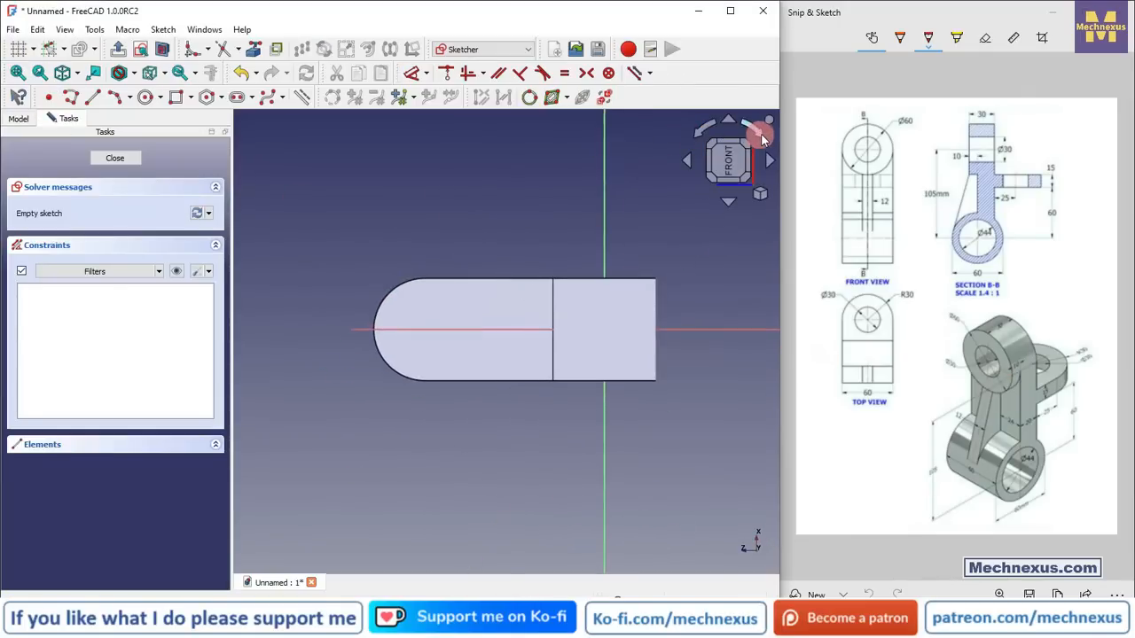
click(762, 138)
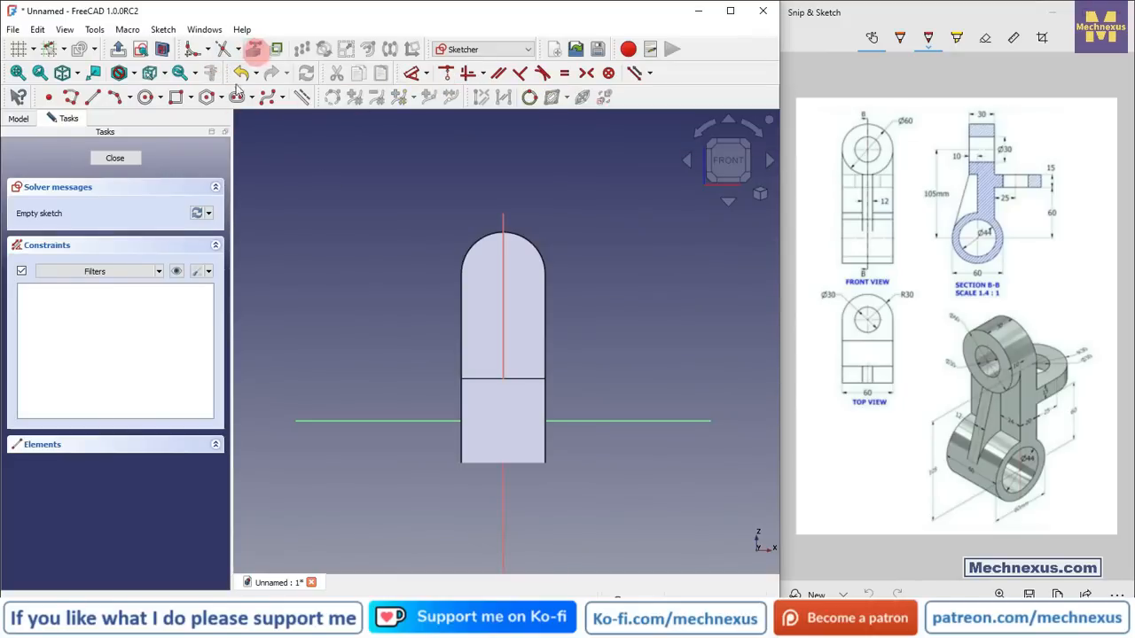
click(532, 242)
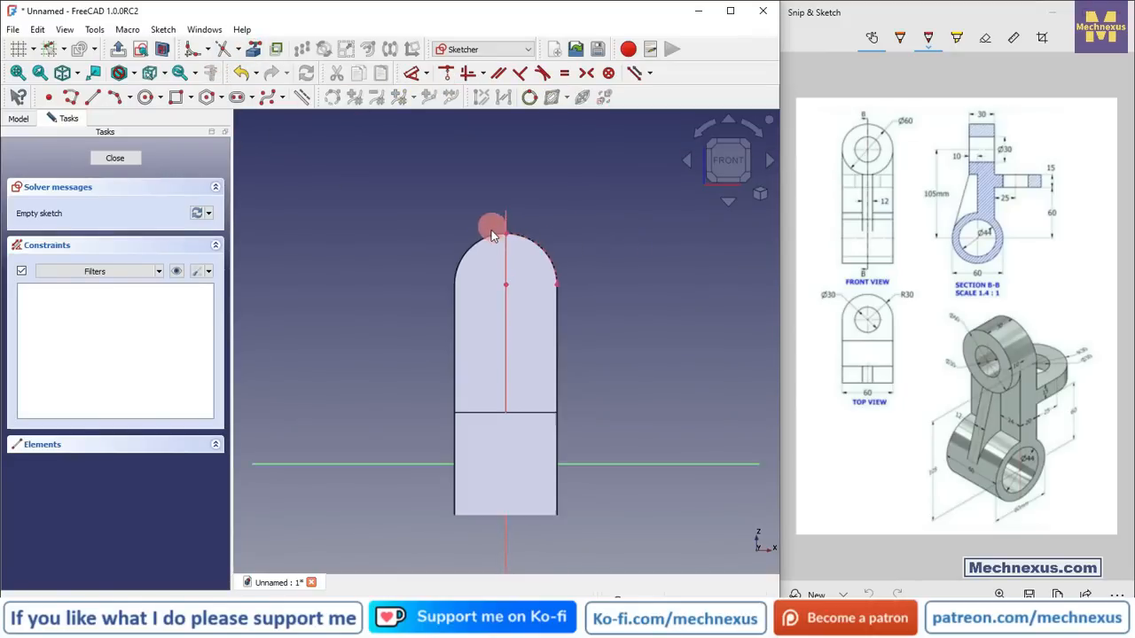
scroll(523, 224, up, 3)
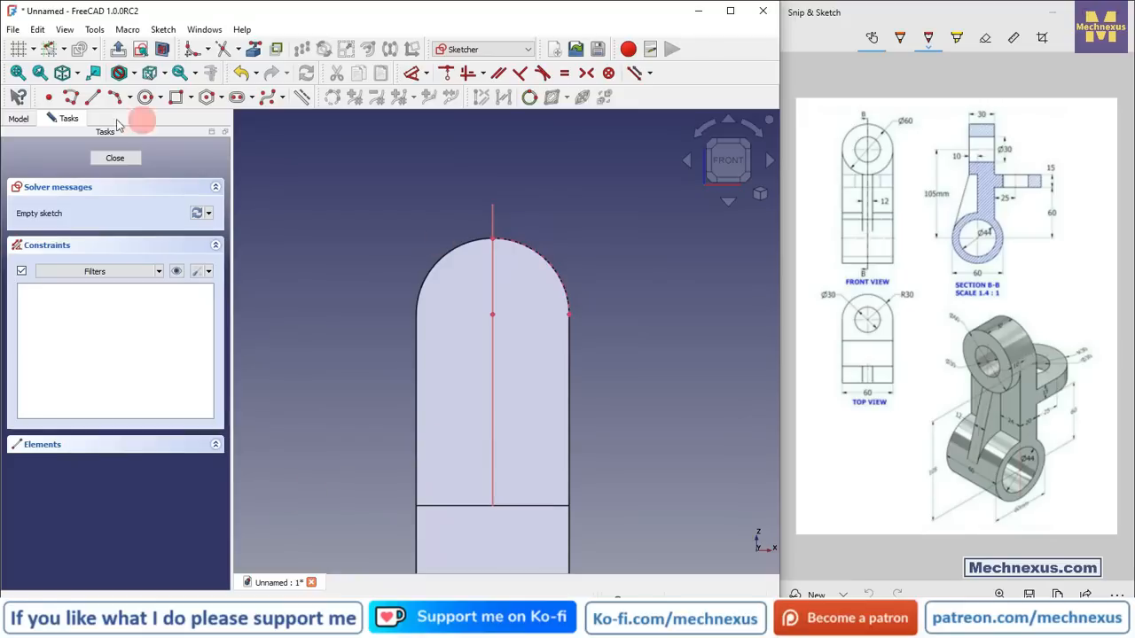
click(144, 96)
click(492, 315)
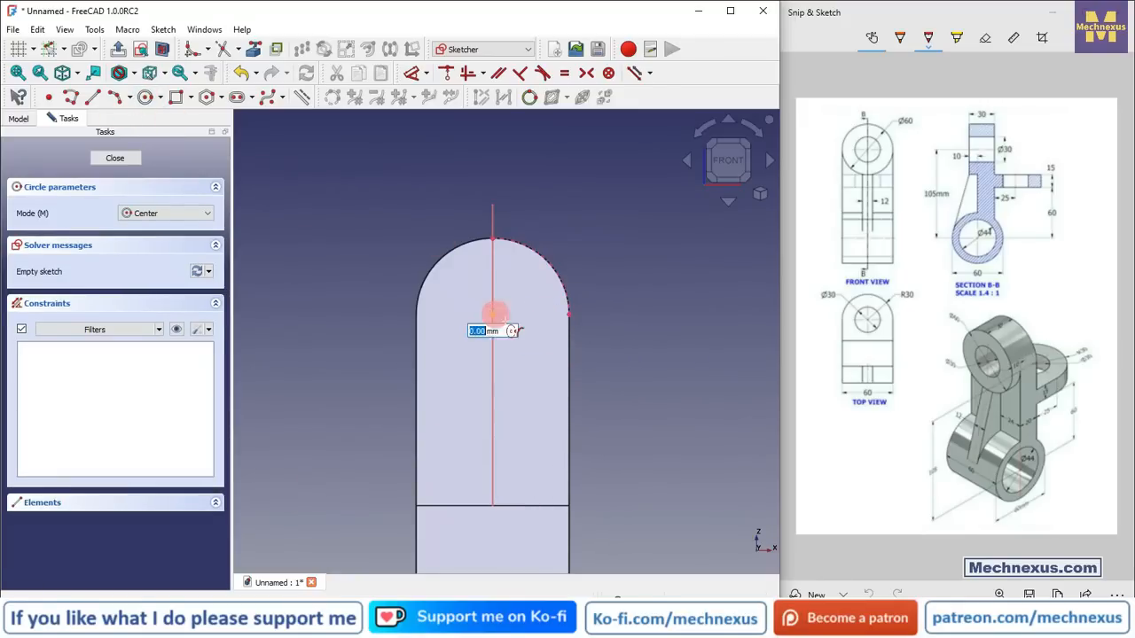
click(570, 318)
right_click(607, 245)
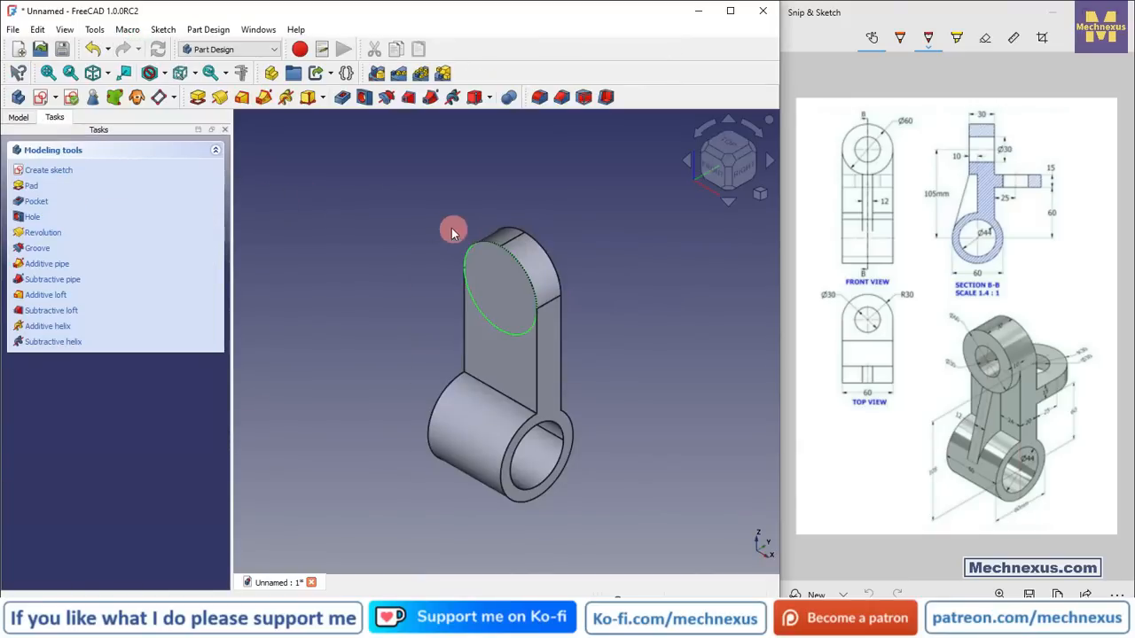
Step: Pad the new circle sketch by 10 mm
click(18, 117)
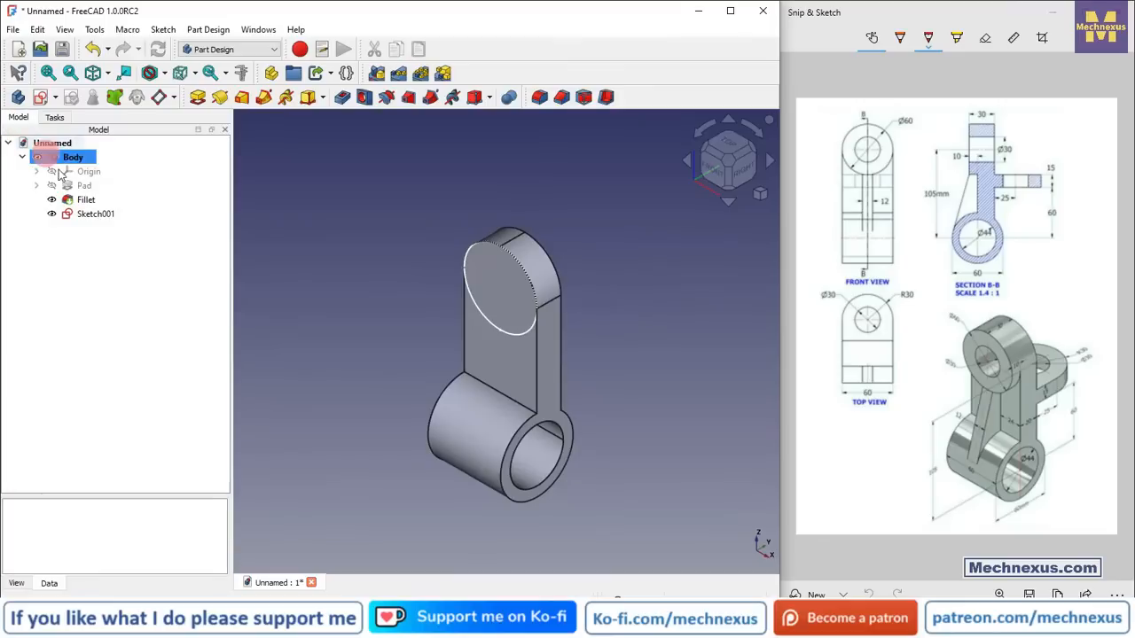
click(88, 220)
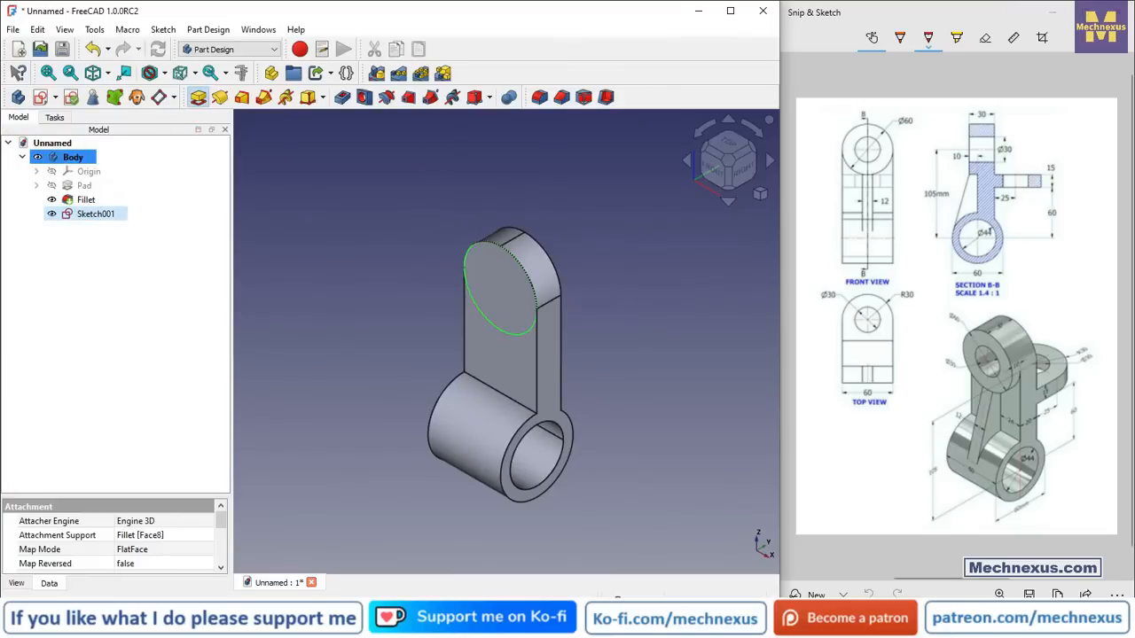
click(198, 97)
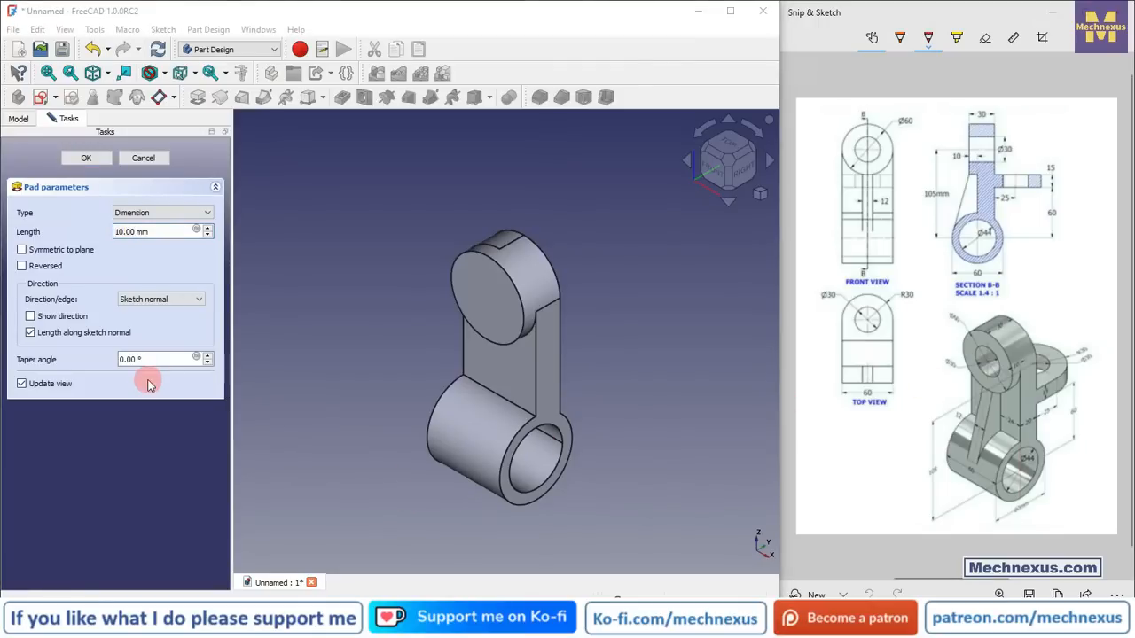
click(88, 151)
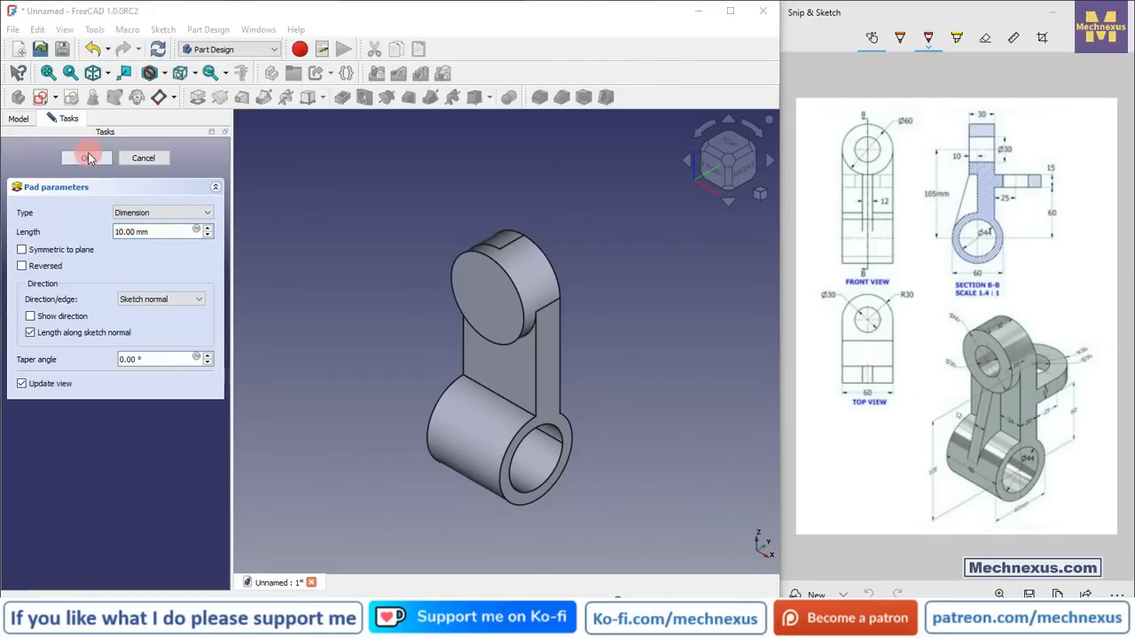
click(86, 158)
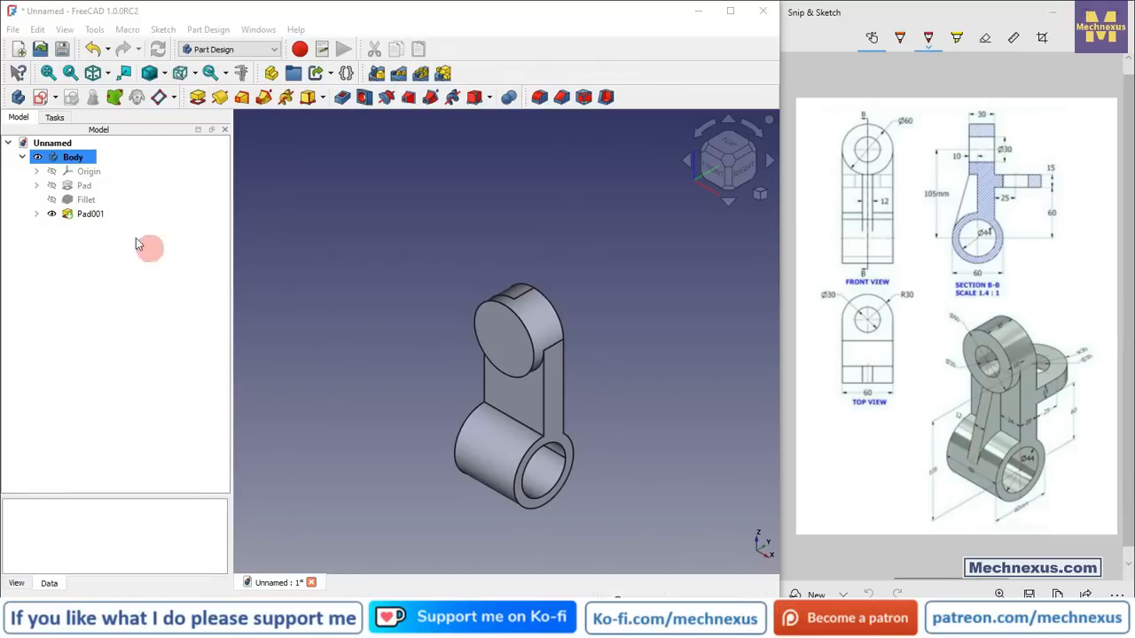
Step: Show the body's origin planes and zoom out to view them
click(71, 173)
key(space)
scroll(313, 249, down, 3)
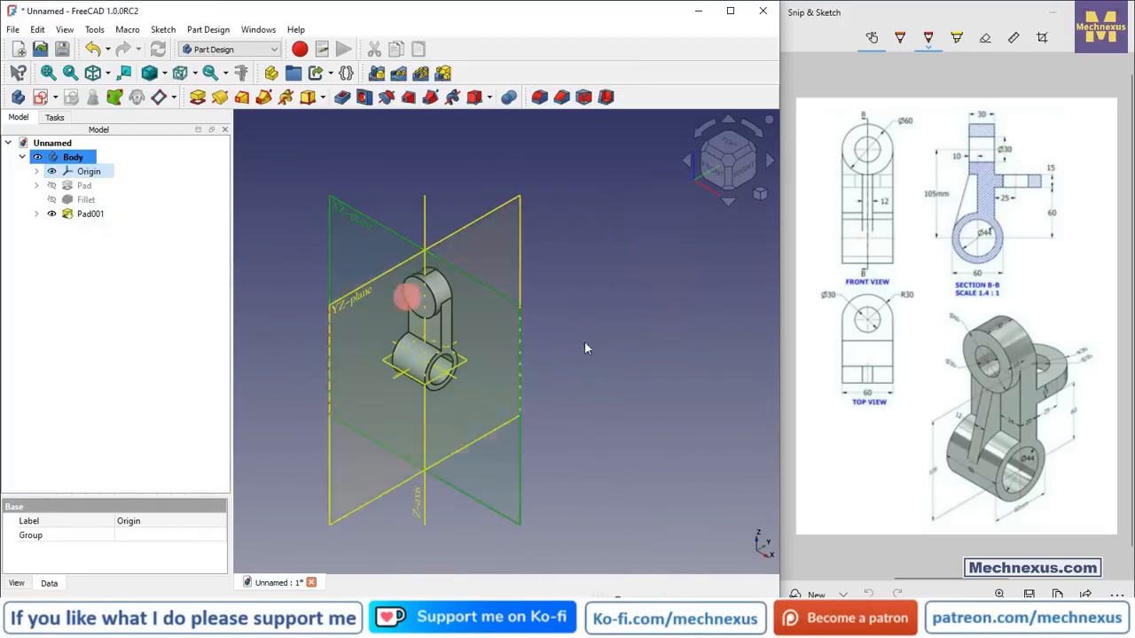
Step: Create a datum plane attached to the XZ plane with a 30 mm offset in the z-direction
click(690, 343)
scroll(367, 286, up, 2)
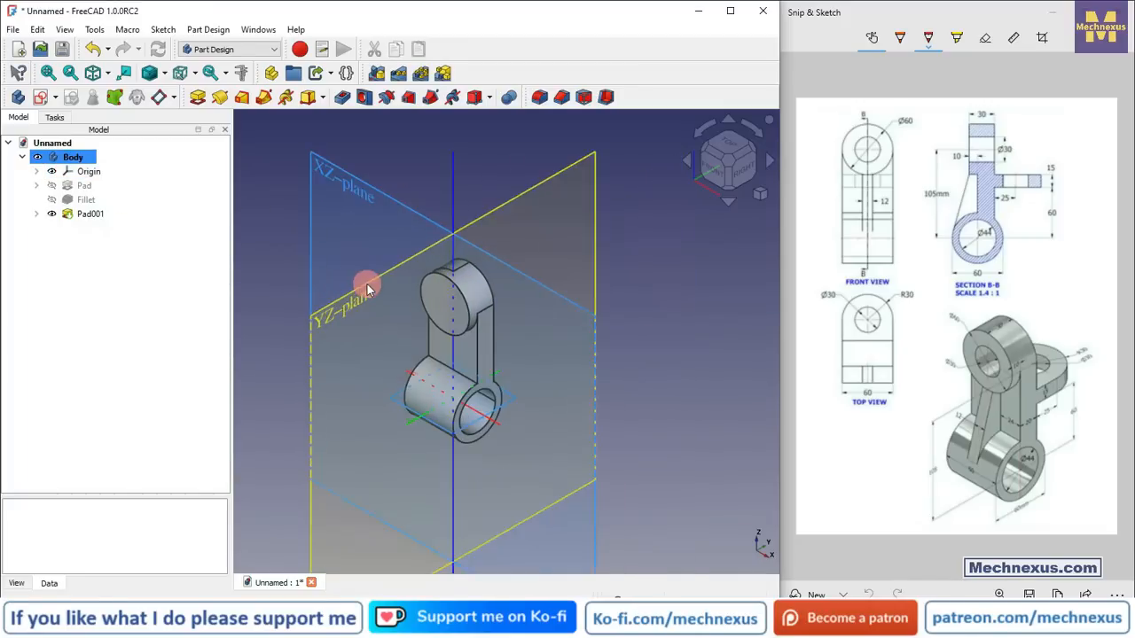
click(352, 180)
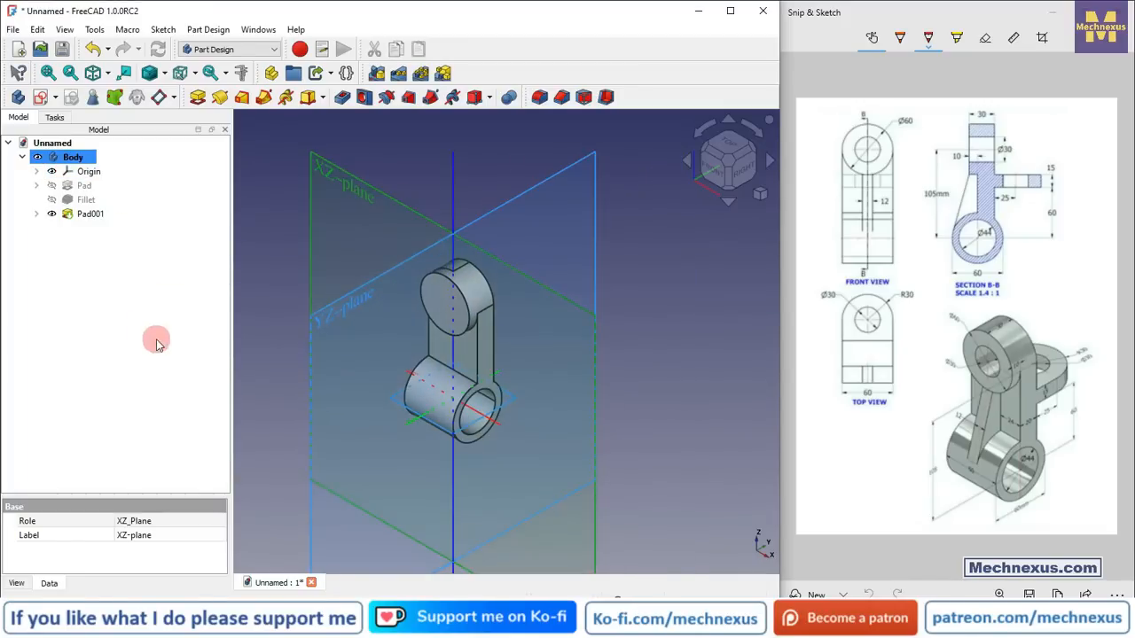
click(175, 99)
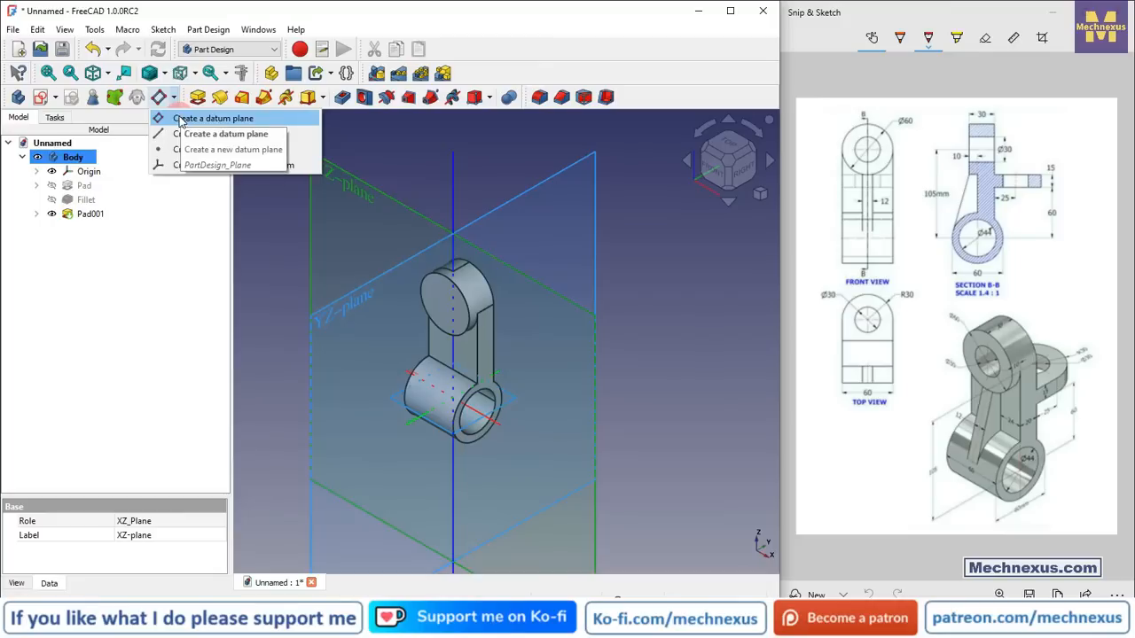
click(182, 118)
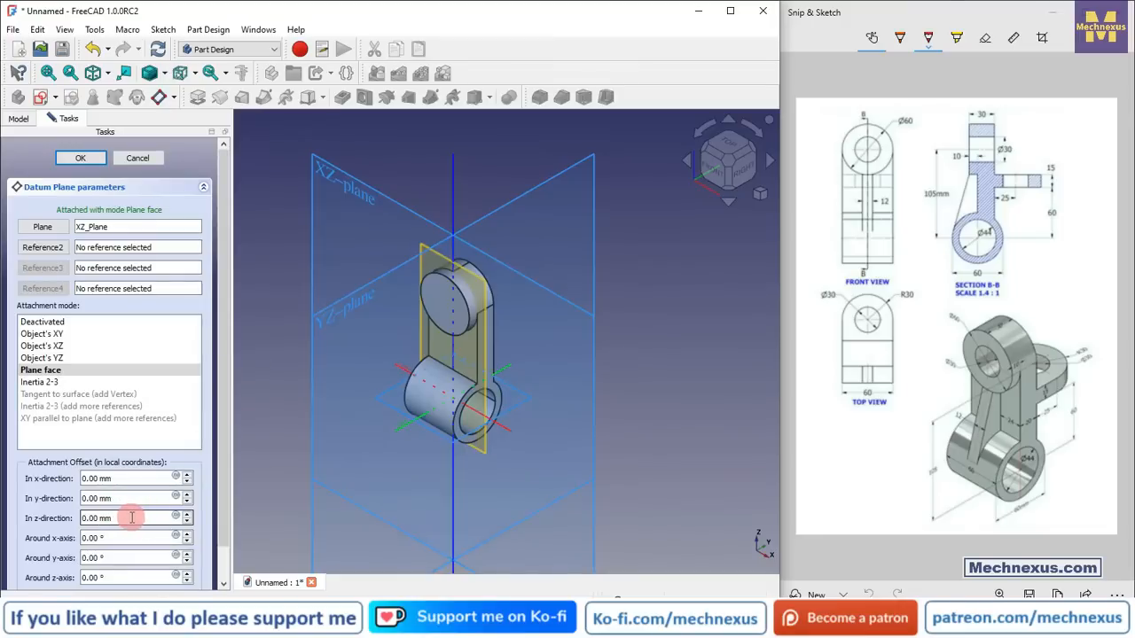
drag(137, 518, 68, 519)
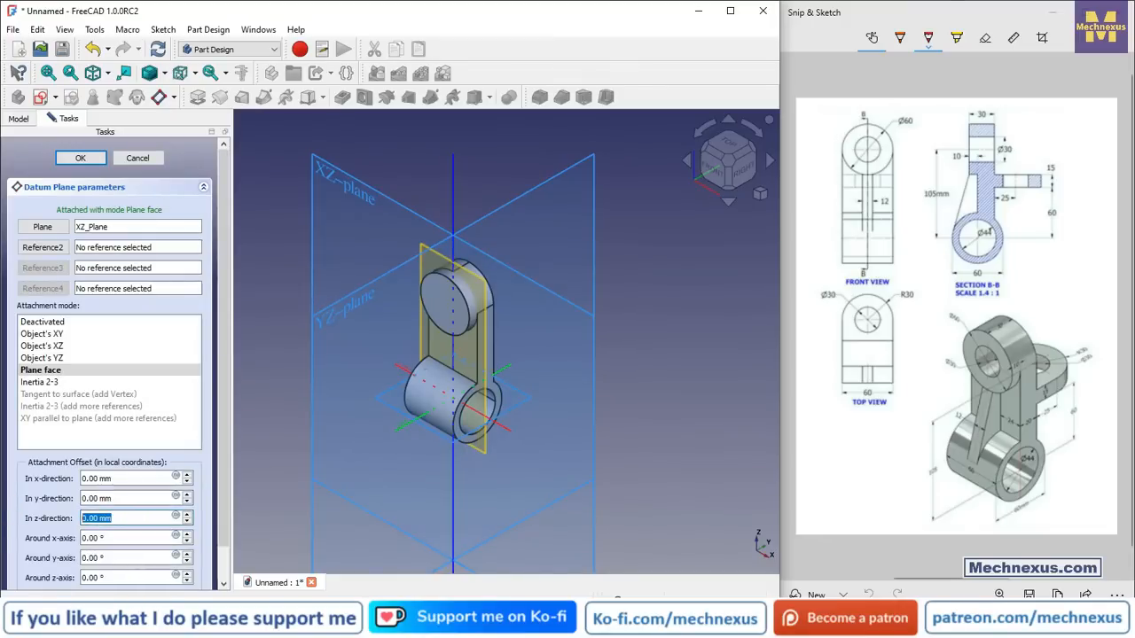
text(30)
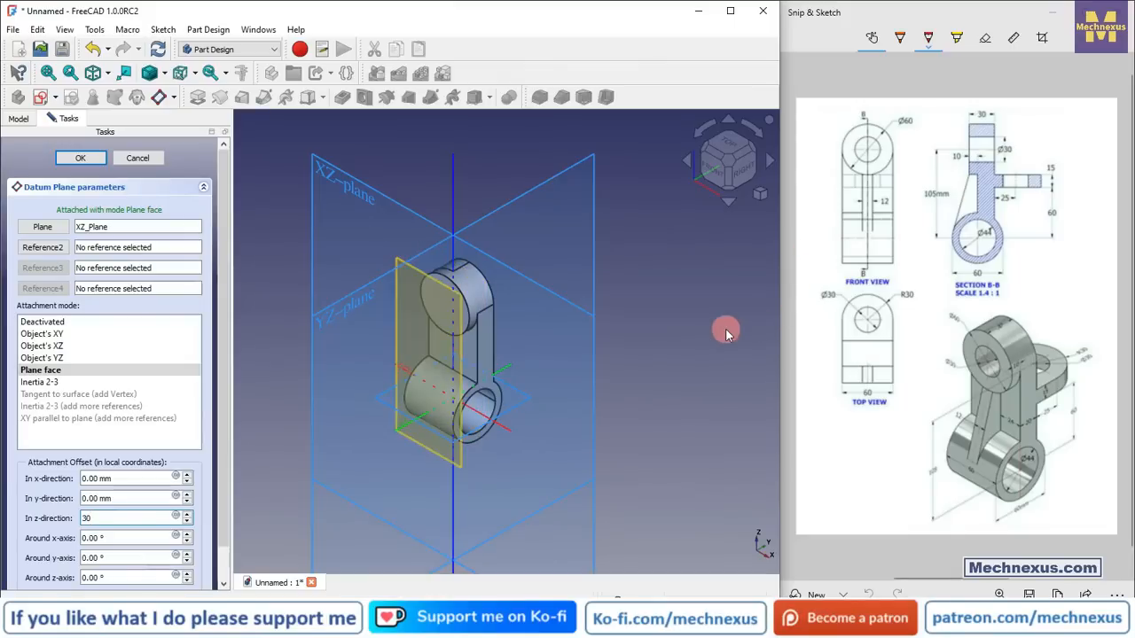
click(740, 177)
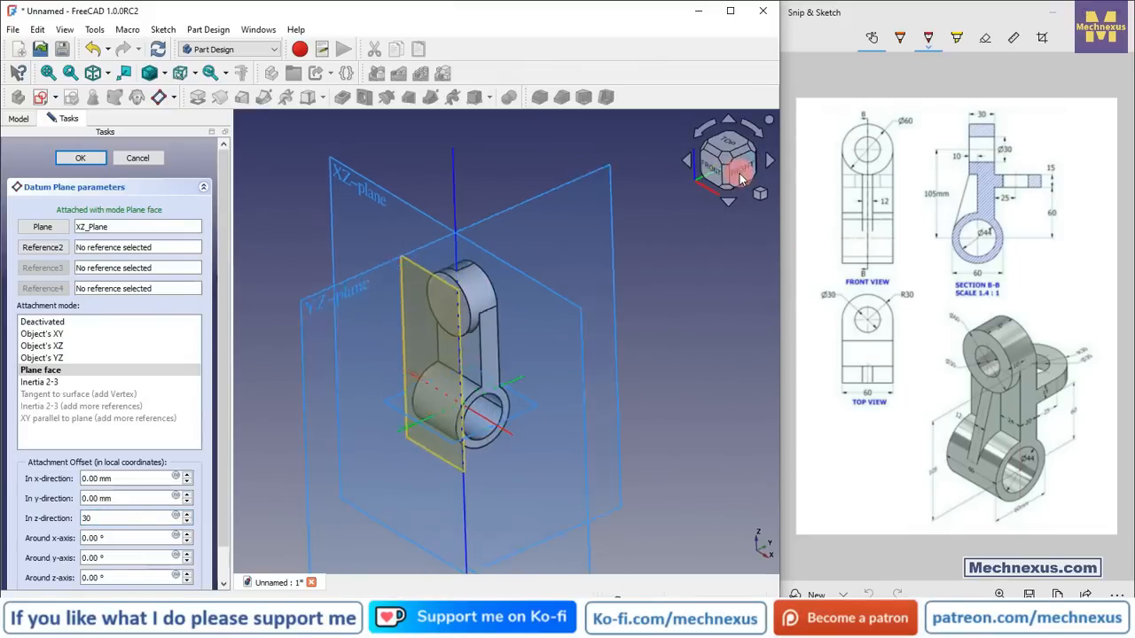
scroll(461, 429, up, 3)
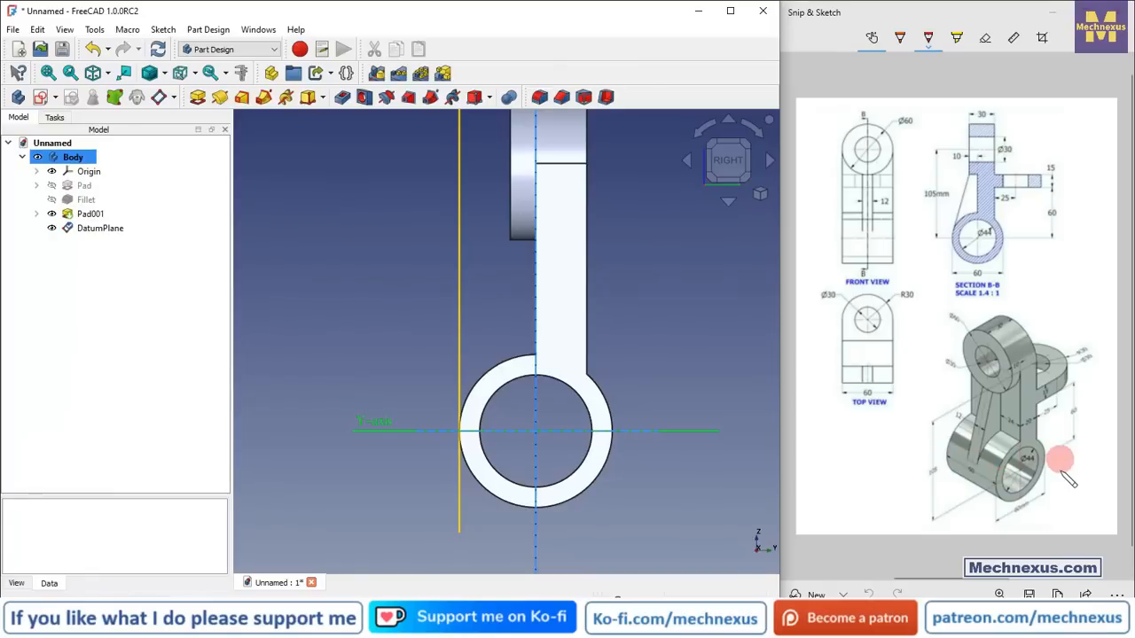
Step: Hide the origin and start a new sketch on the datum plane
scroll(523, 393, down, 4)
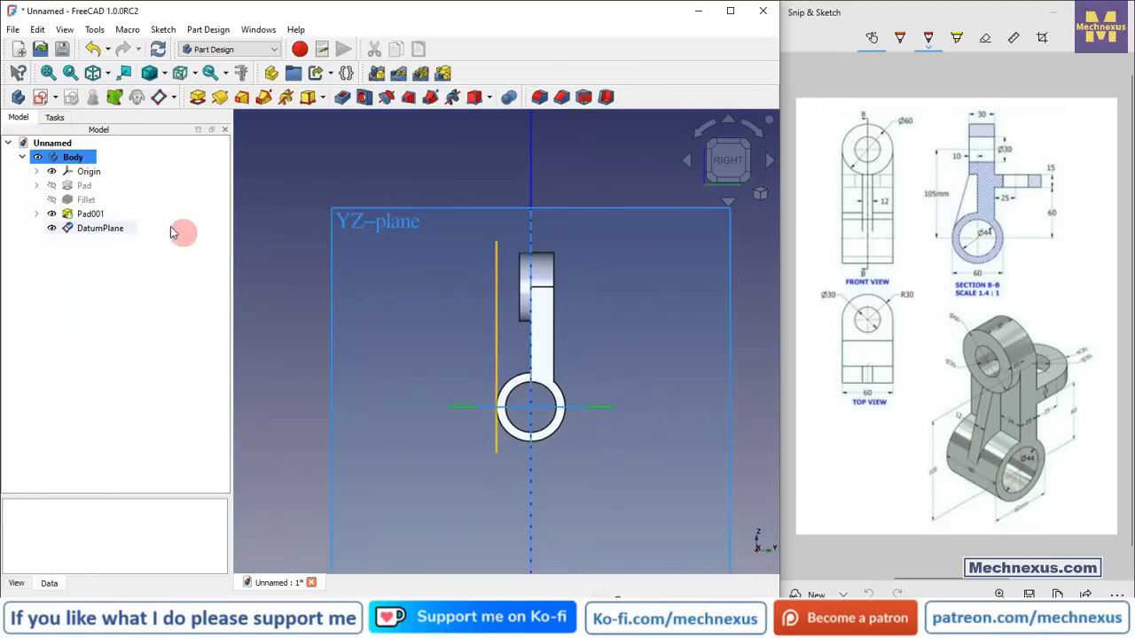
click(83, 180)
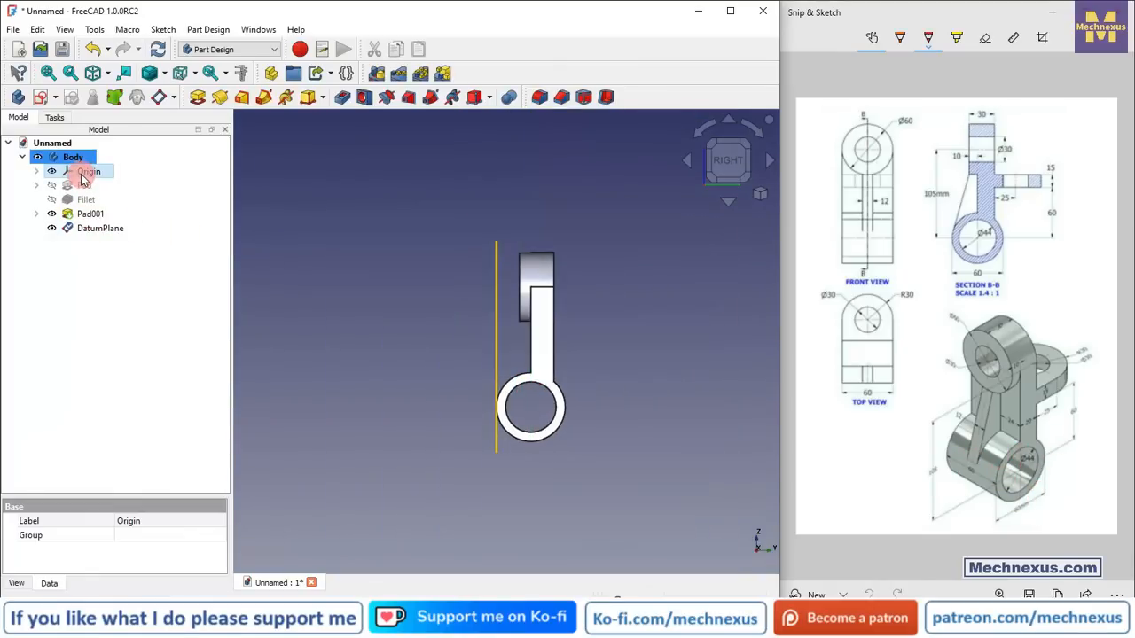
click(84, 228)
click(157, 49)
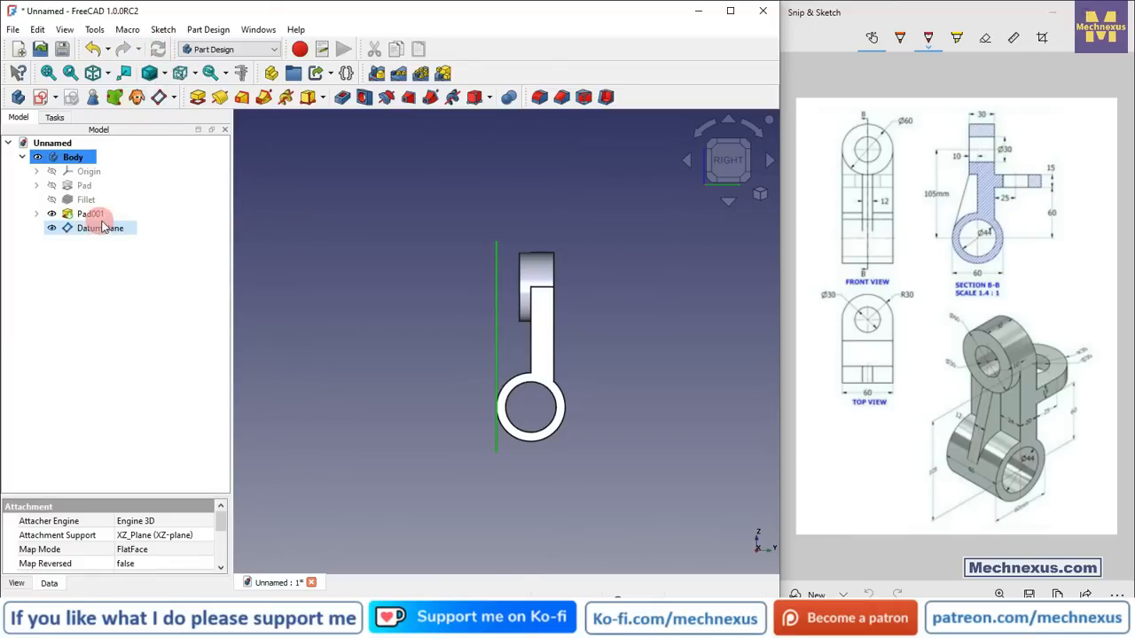
click(347, 263)
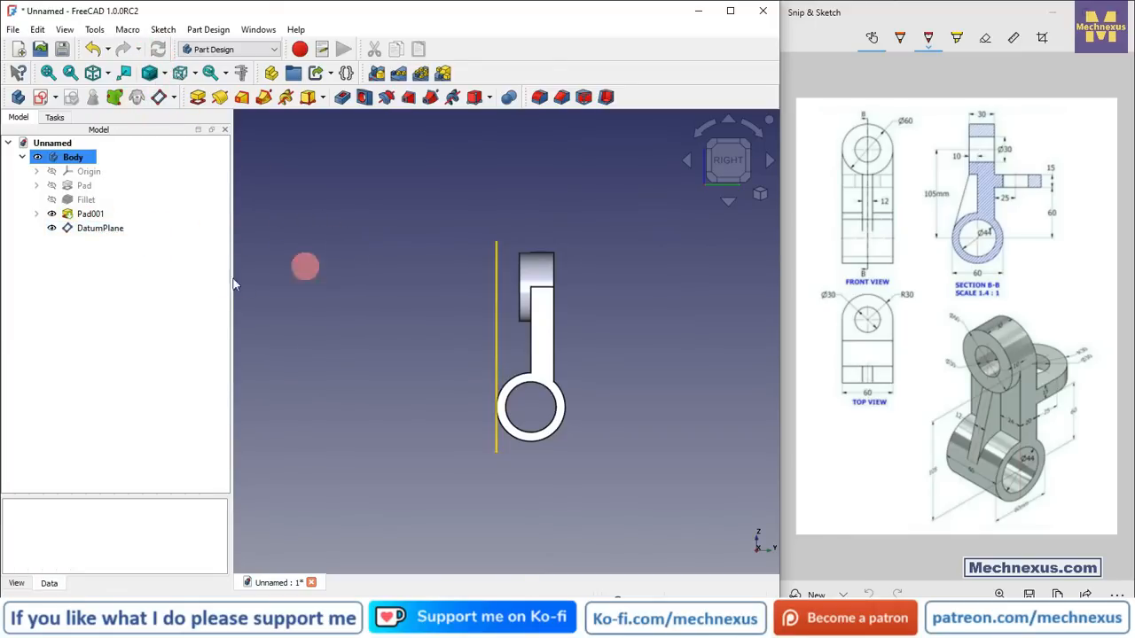
key(0)
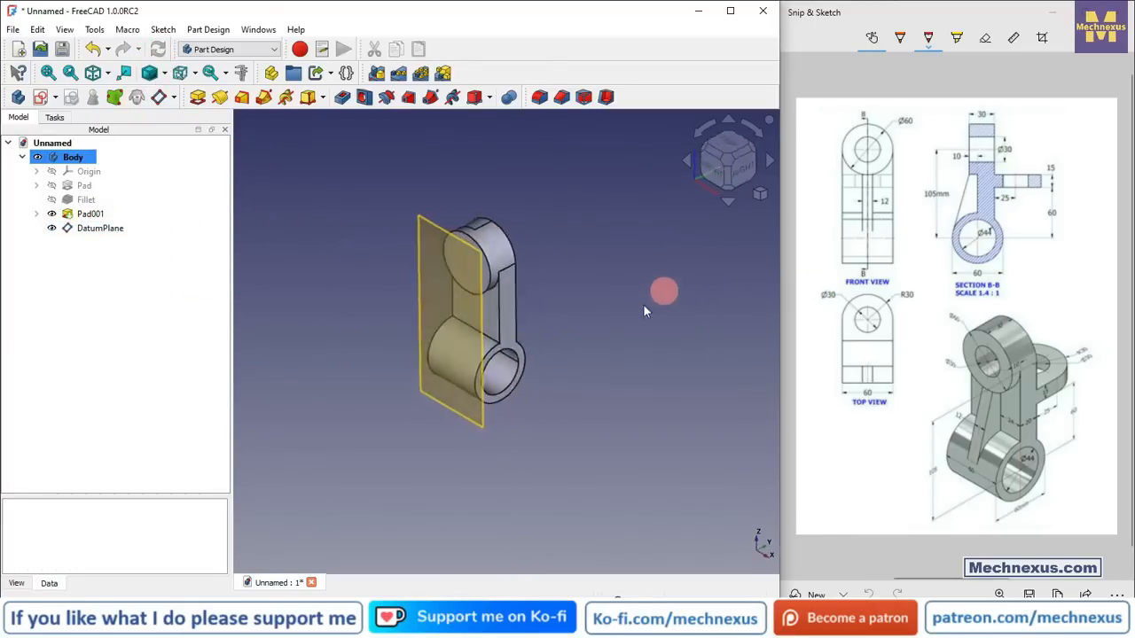
click(93, 228)
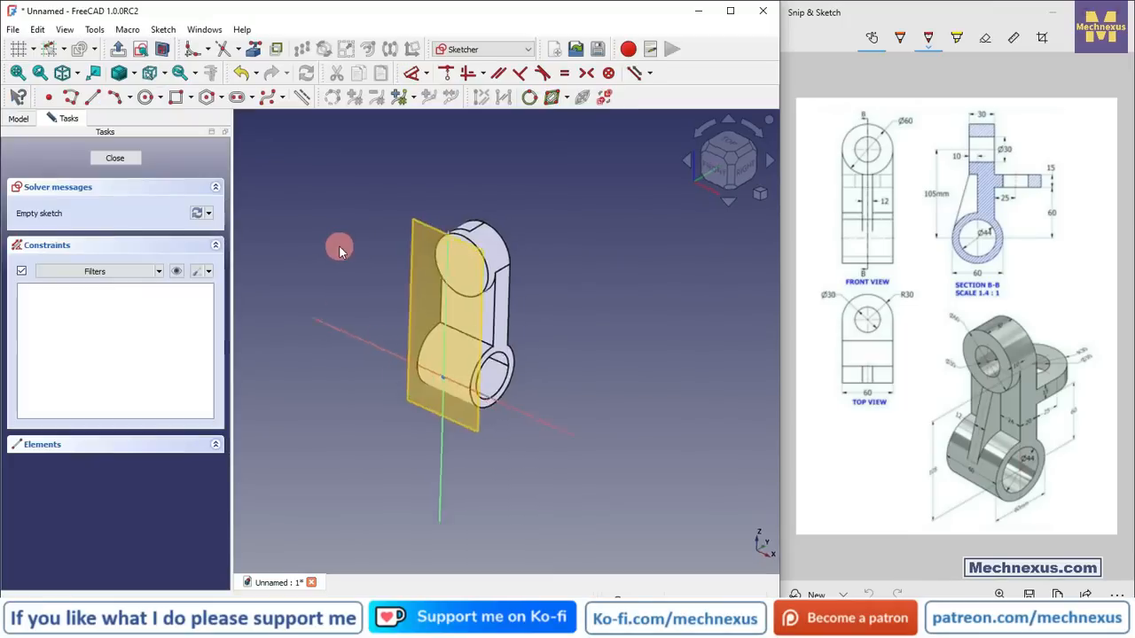
Step: Hide the datum plane and set the draw style to Flat lines
click(17, 118)
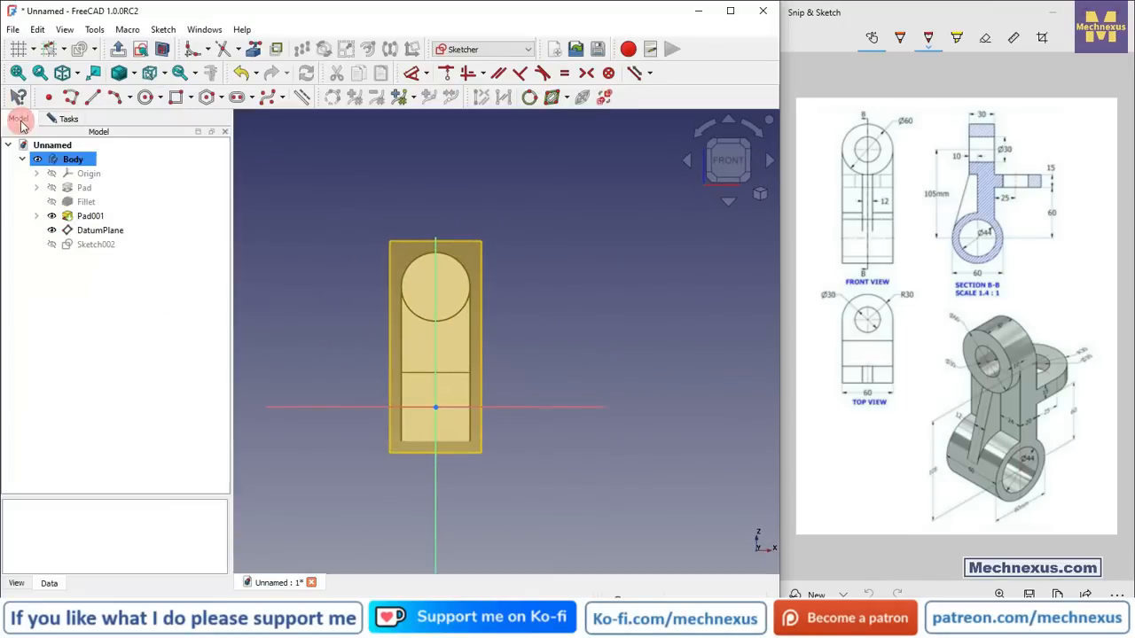
click(93, 233)
scroll(371, 365, up, 3)
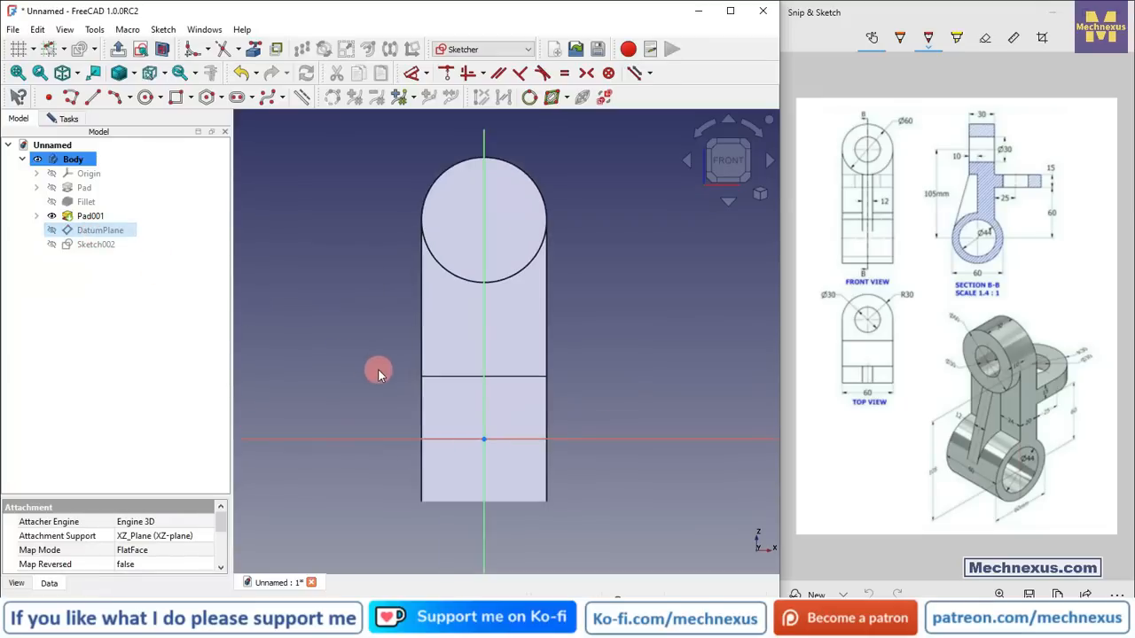
click(750, 377)
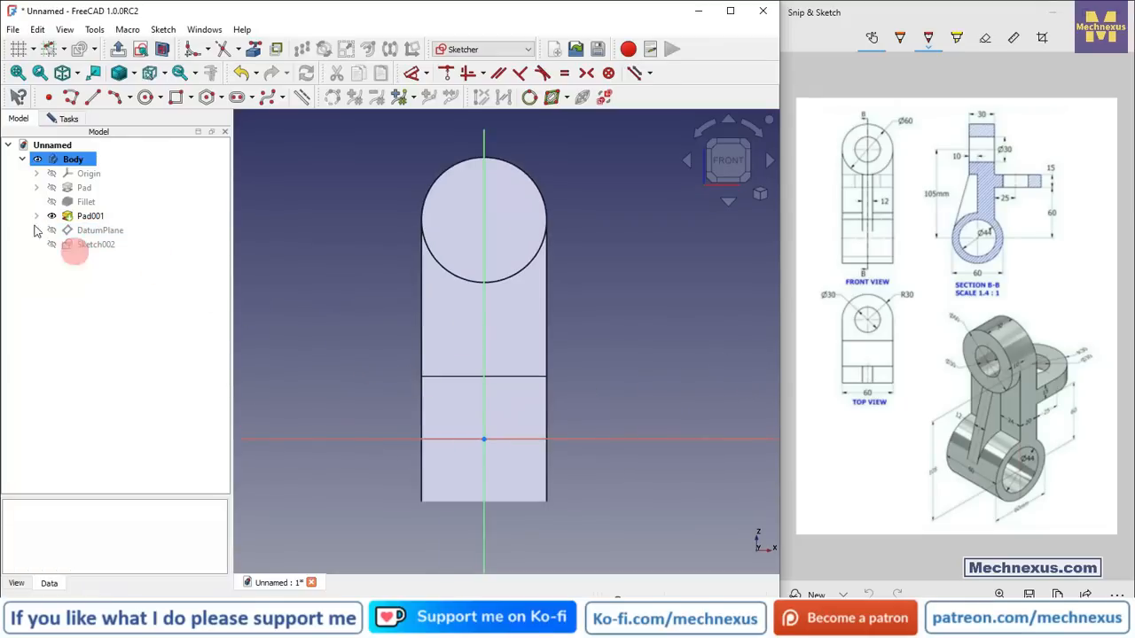
click(133, 76)
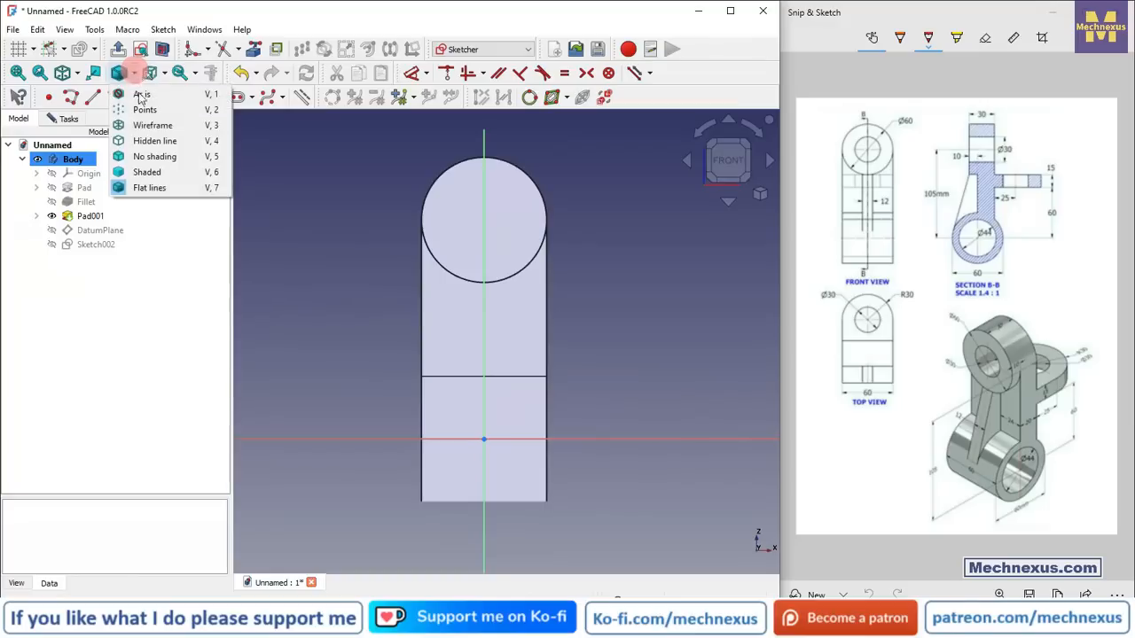
click(152, 188)
scroll(403, 370, up, 2)
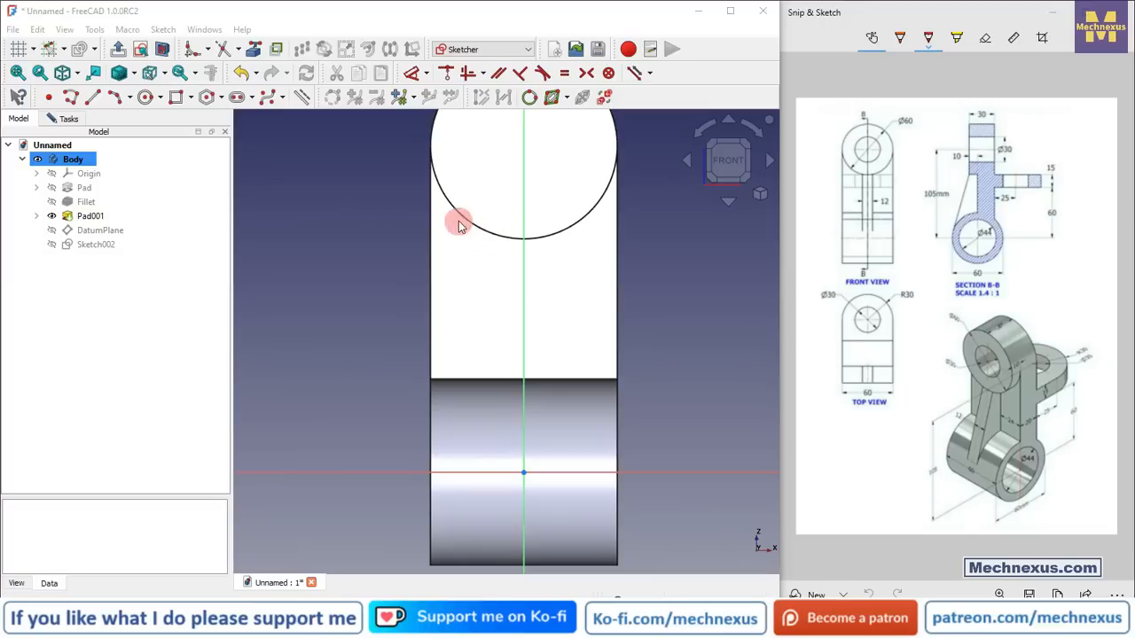
scroll(337, 305, down, 4)
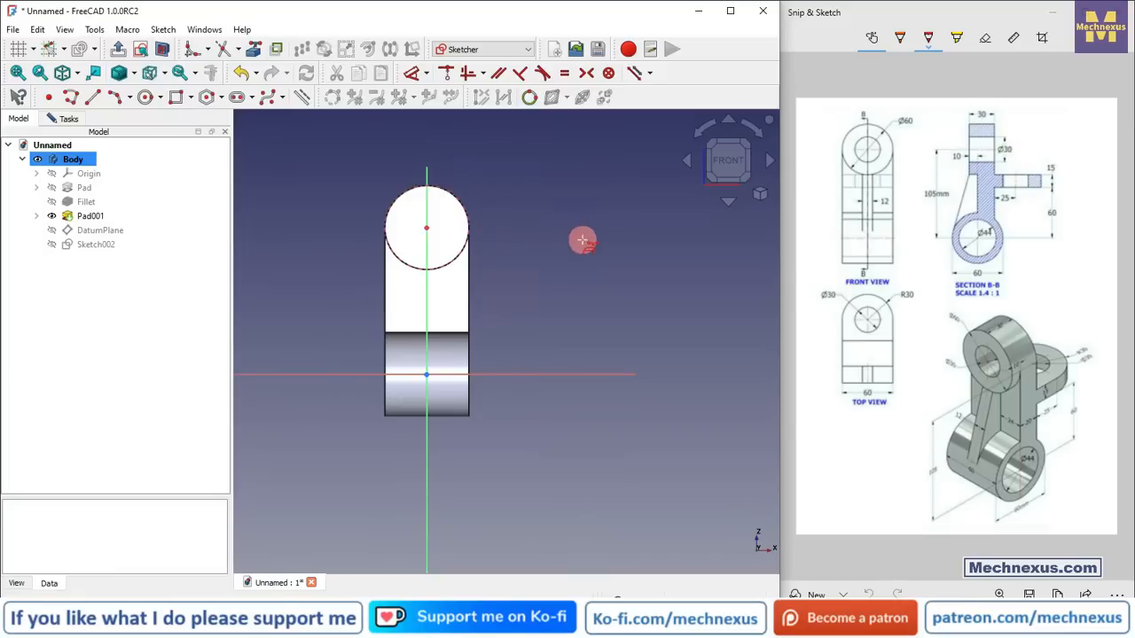
scroll(406, 284, up, 3)
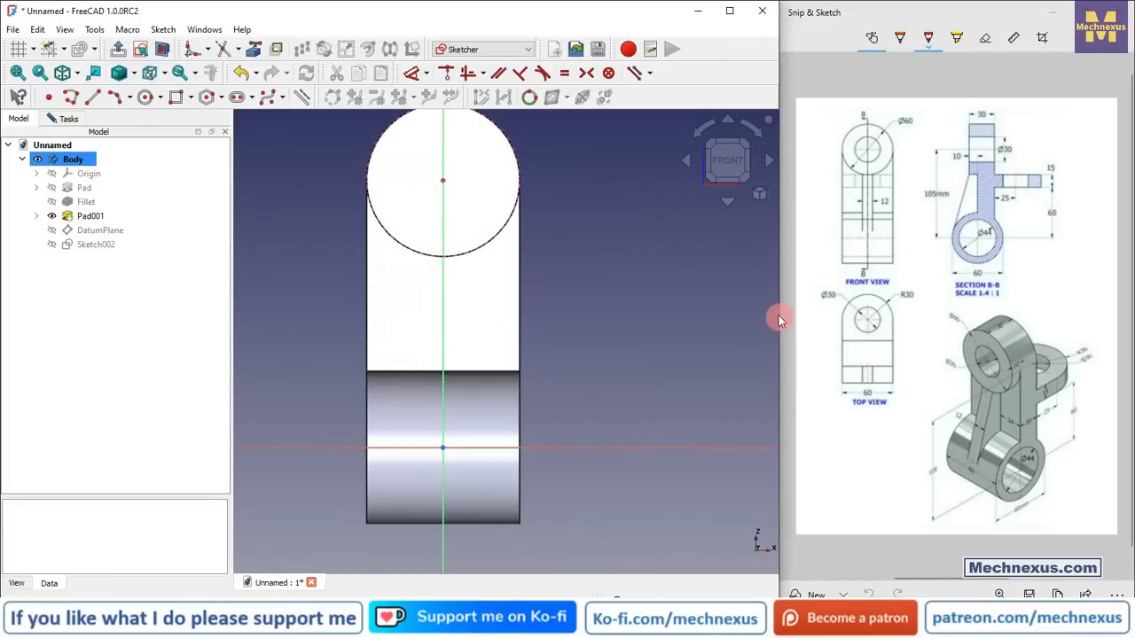
Step: Draw a rectangle about 31 mm wide and 76 mm tall from the rounded top down to the ring
click(176, 97)
click(442, 255)
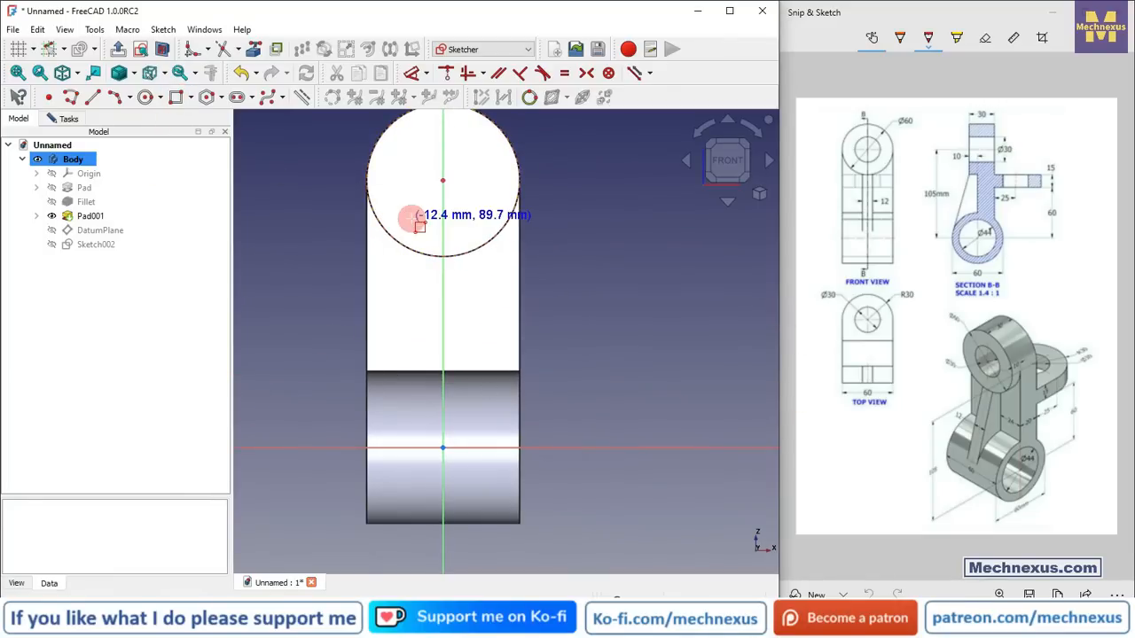
click(492, 410)
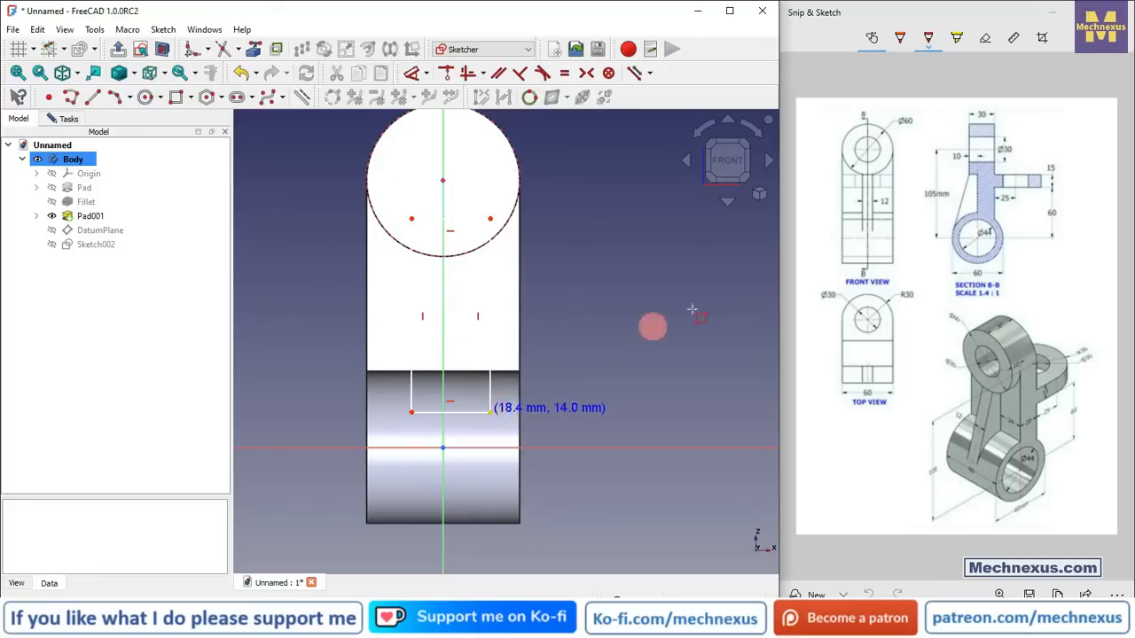
scroll(522, 210, up, 3)
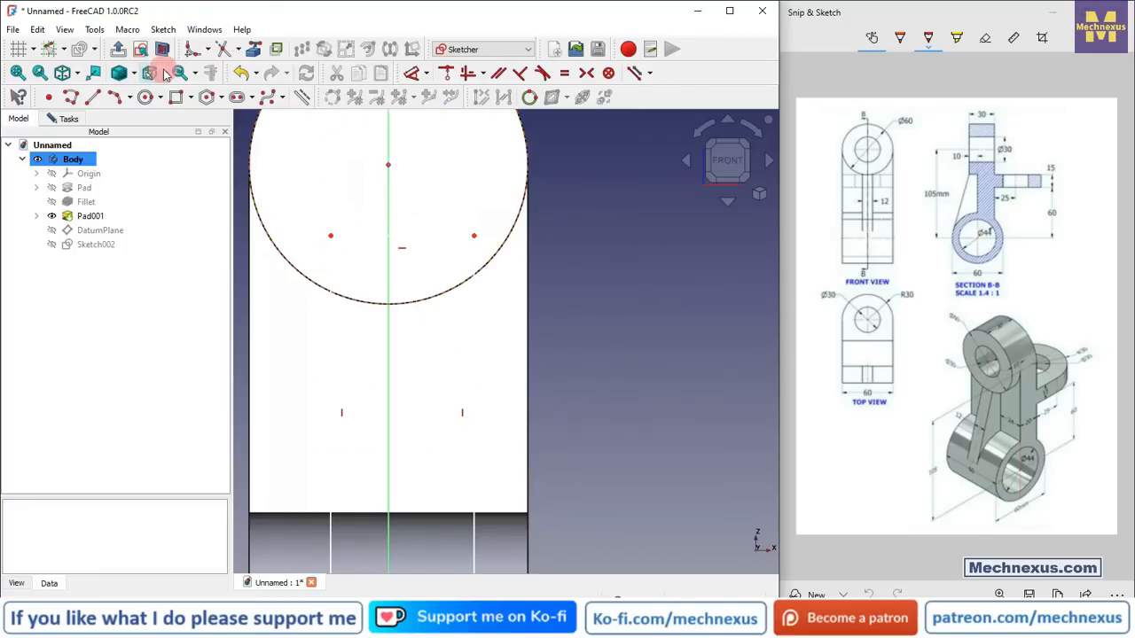
Step: Switch the draw style to Wireframe
click(165, 74)
click(133, 73)
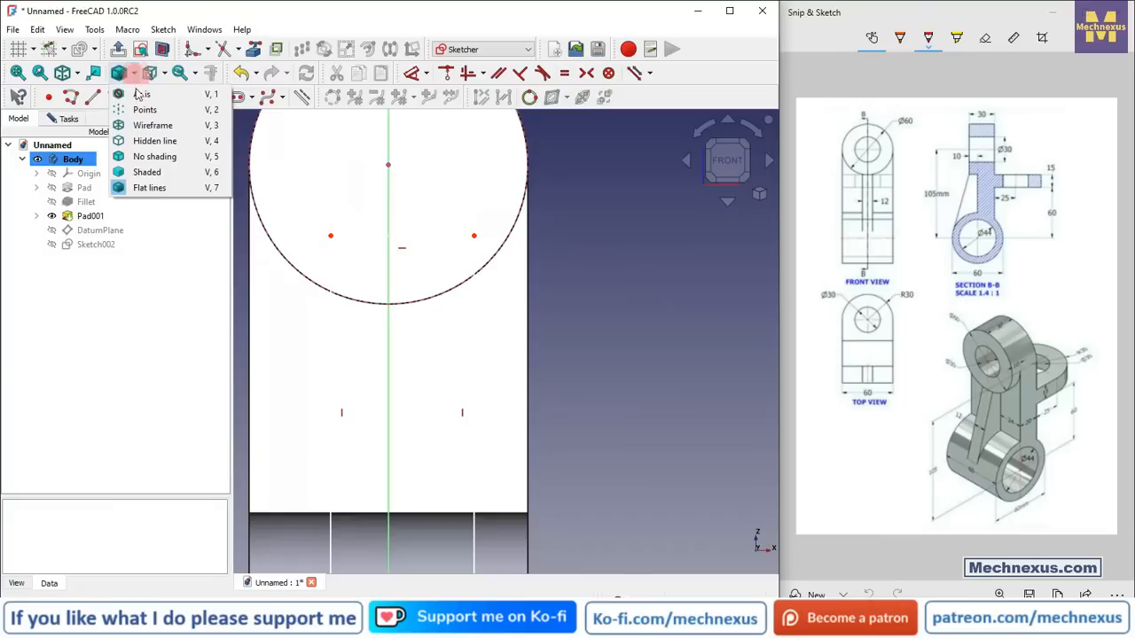
click(152, 125)
scroll(446, 236, down, 3)
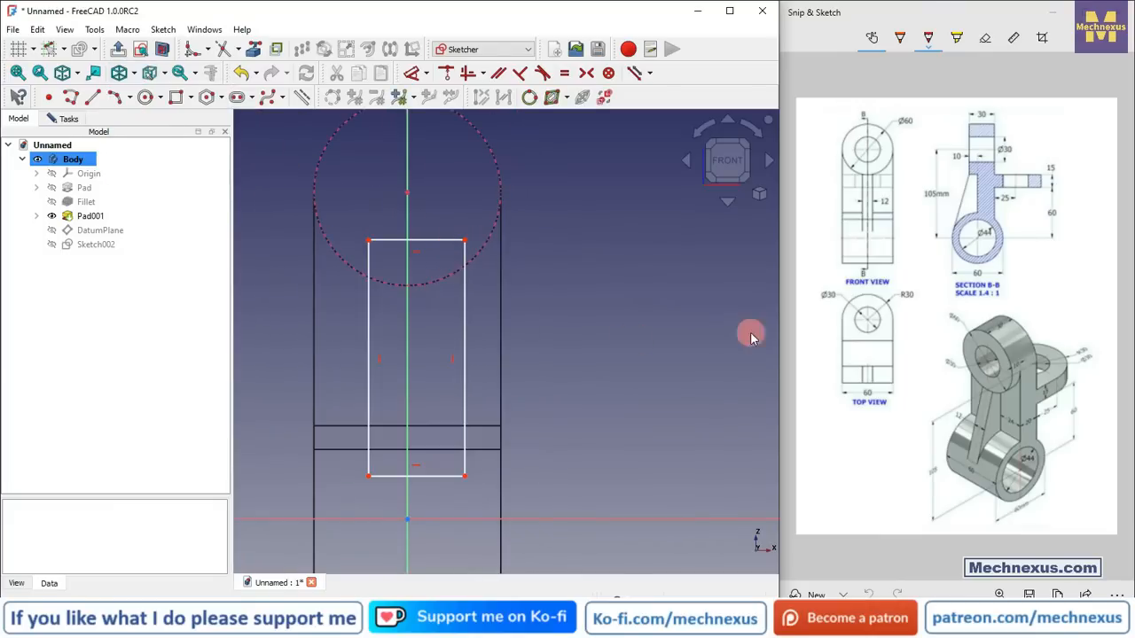
Step: Delete the rectangle's top edge
click(427, 240)
key(Delete)
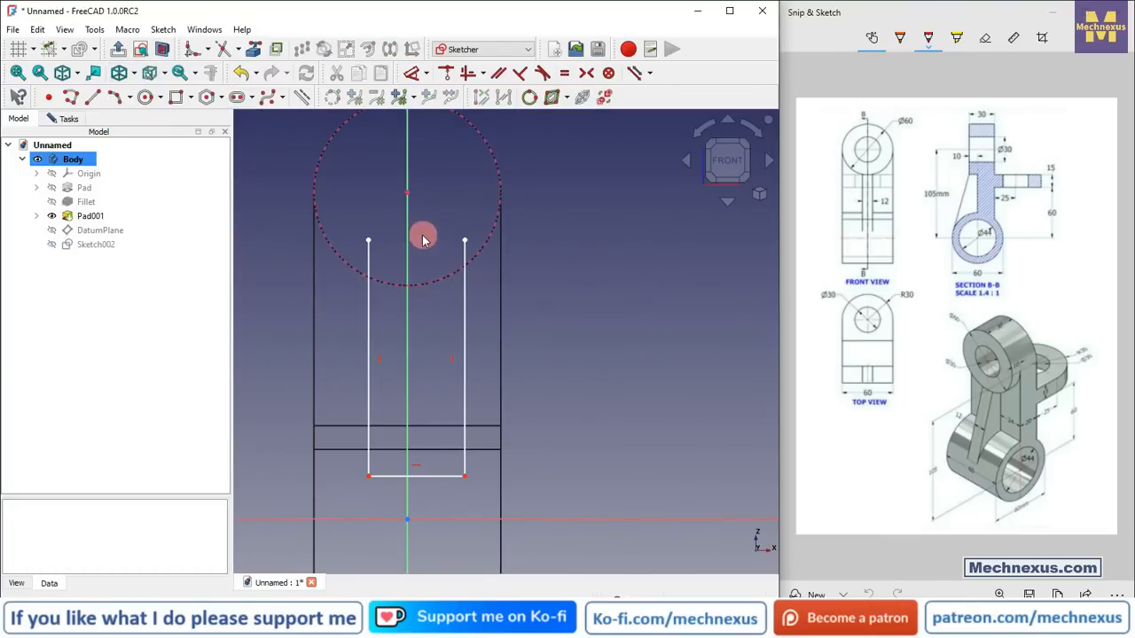
scroll(423, 239, up, 2)
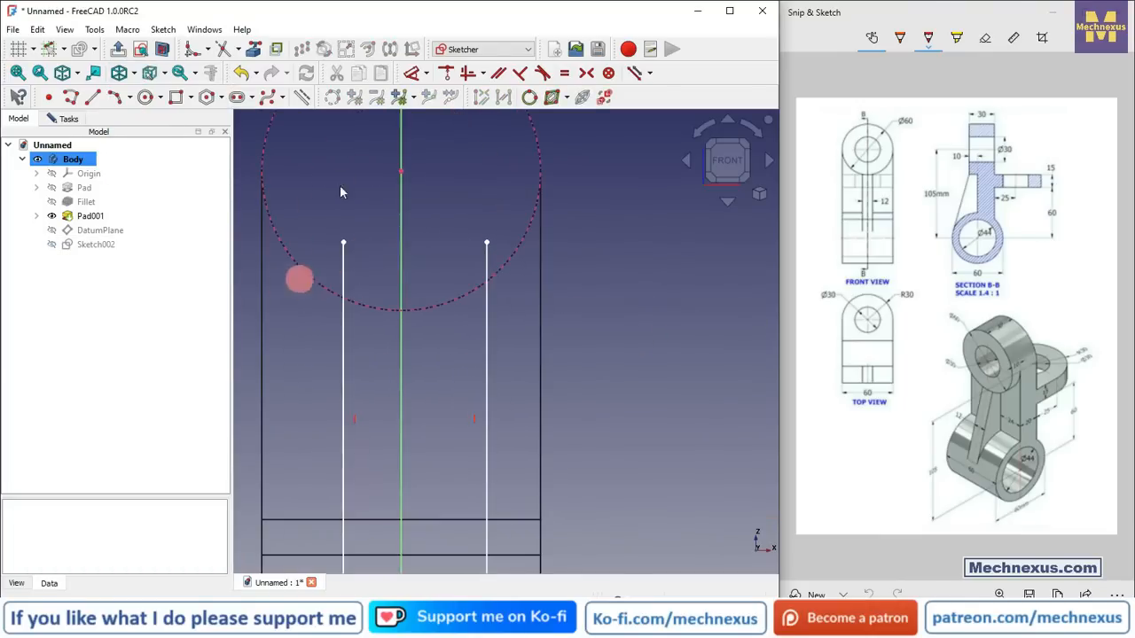
Step: Trim both side lines where they cross the top circle
click(223, 49)
click(345, 264)
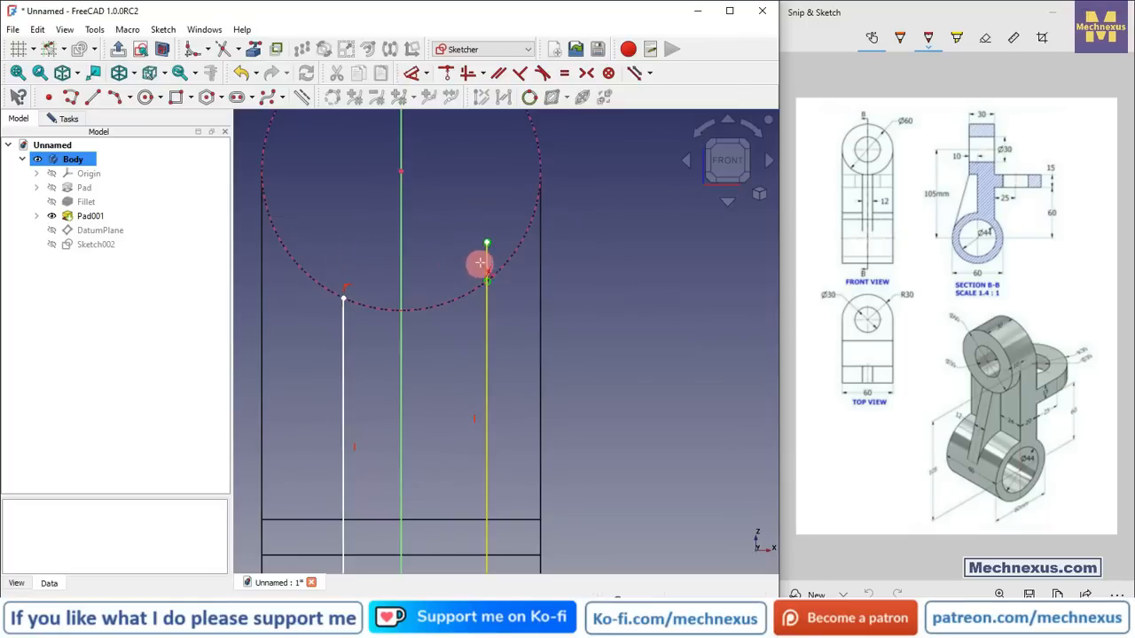
click(487, 258)
scroll(437, 216, down, 1)
scroll(362, 272, up, 3)
Step: Draw an arc along the circle joining the top ends of the two side lines
click(115, 99)
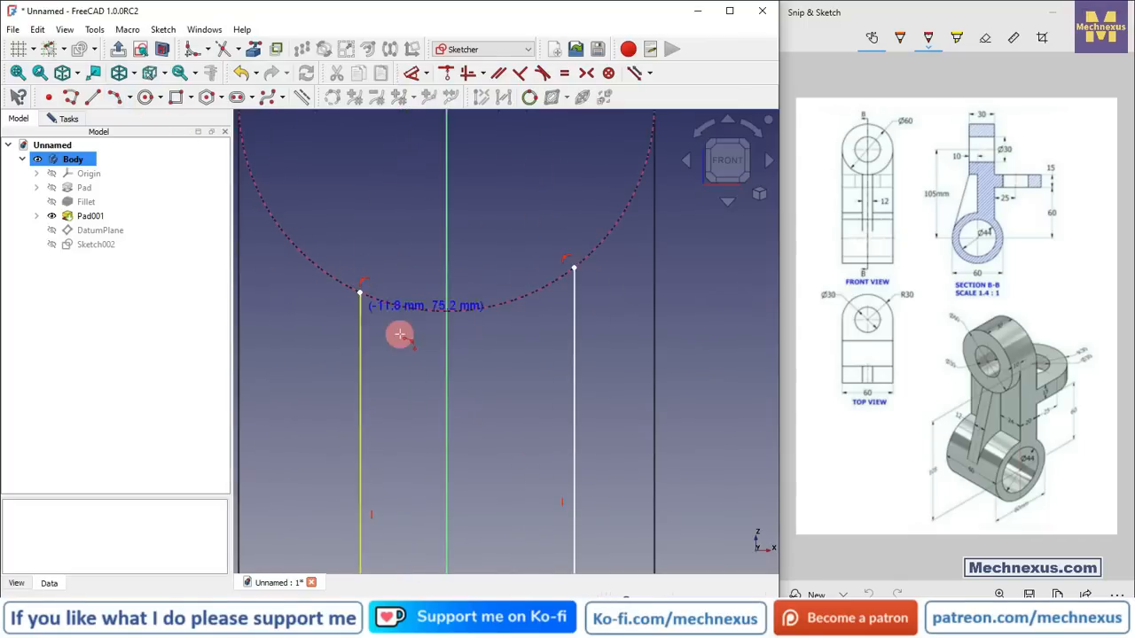
click(360, 290)
click(573, 267)
click(506, 302)
scroll(393, 240, down, 3)
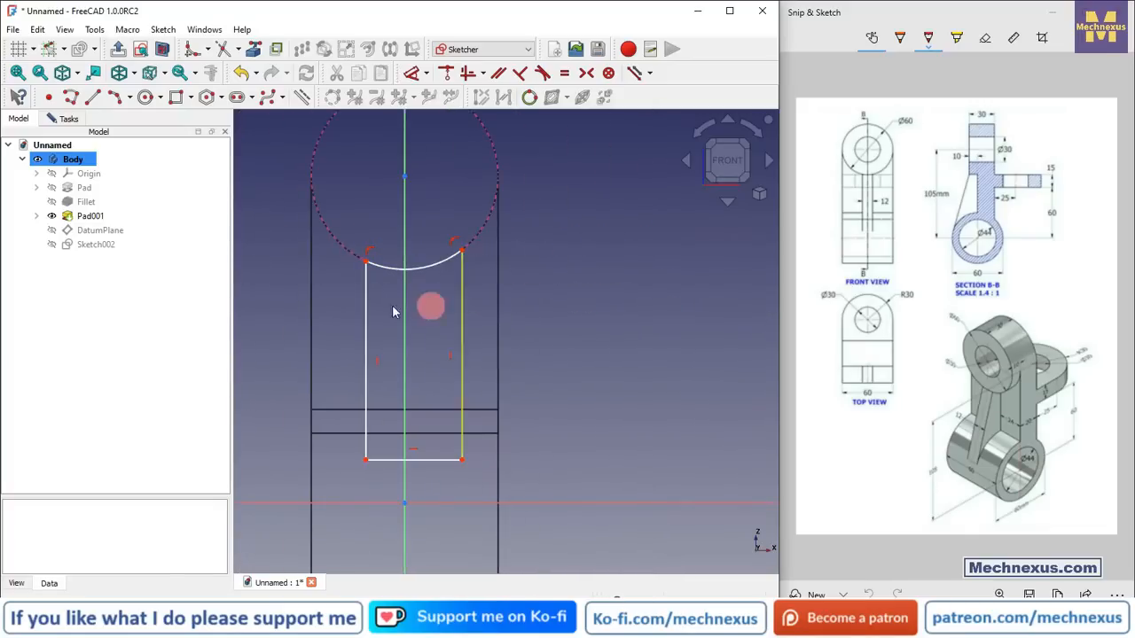
Step: Constrain the arc's two endpoints symmetric about the vertical axis
click(587, 75)
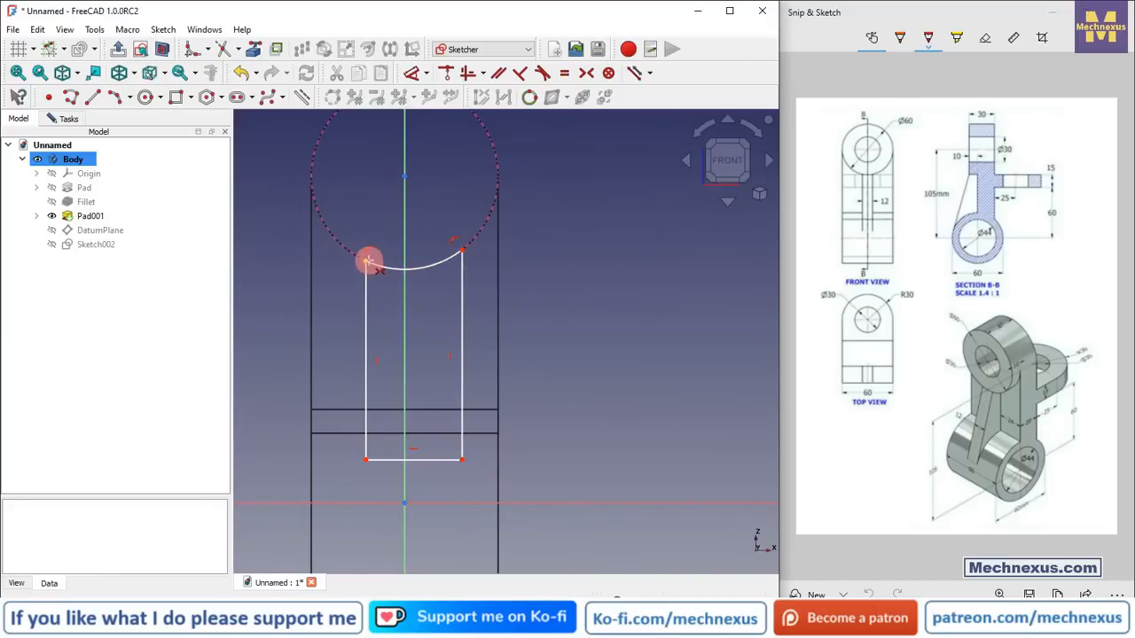
click(368, 260)
click(458, 253)
click(405, 239)
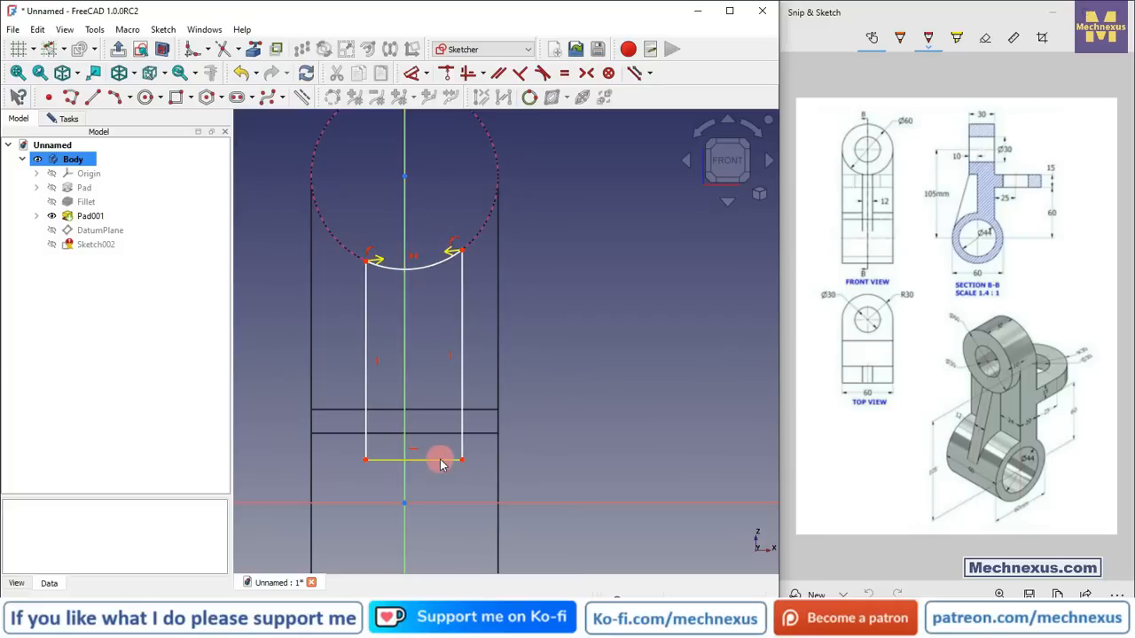
click(462, 440)
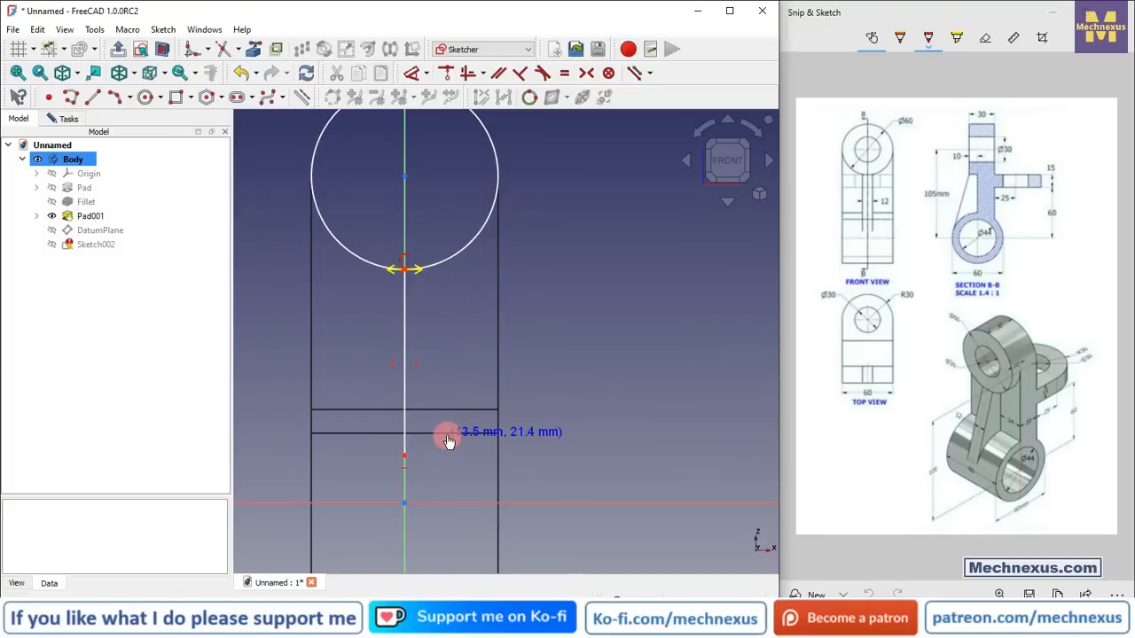
drag(460, 440, 467, 442)
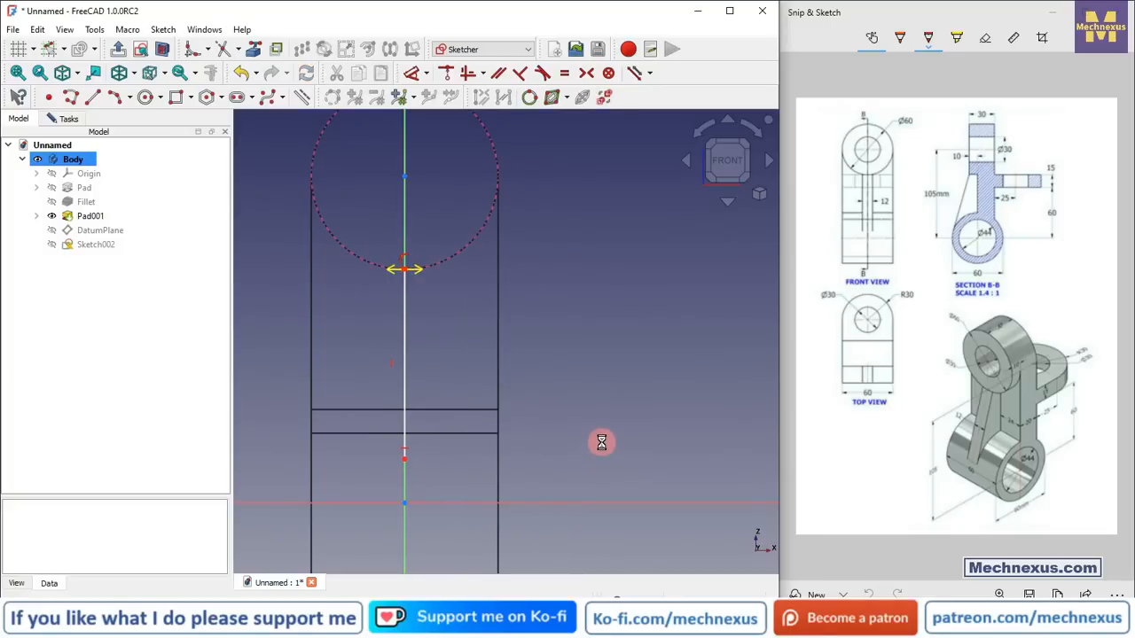
key(ctrl+z)
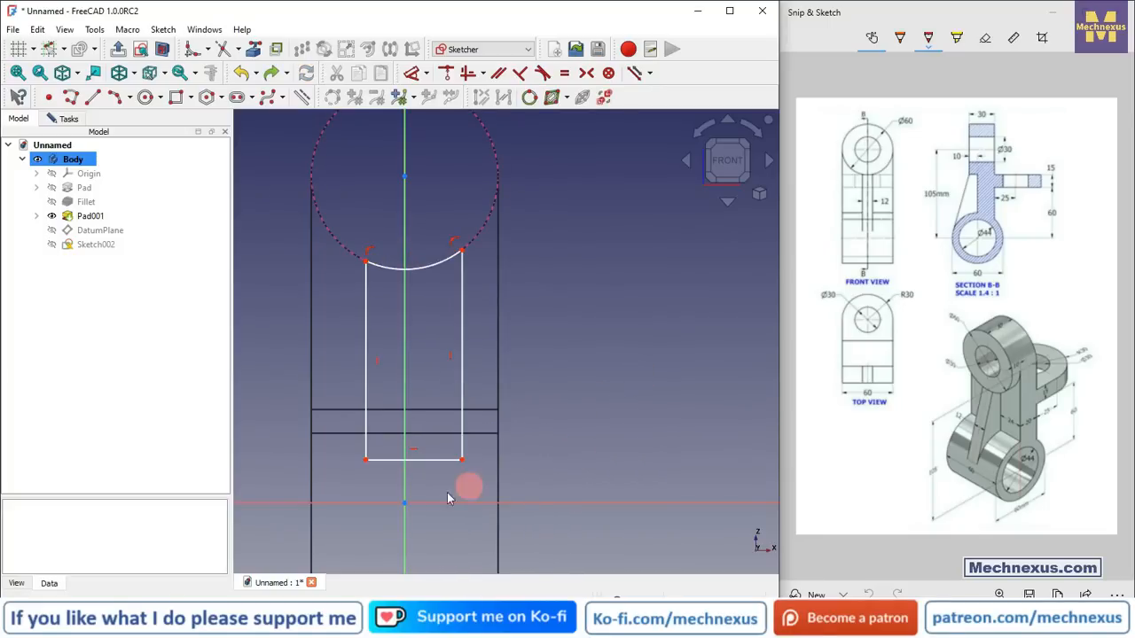
Step: Constrain the rectangle's two bottom corners symmetric about the vertical axis
scroll(363, 369, up, 1)
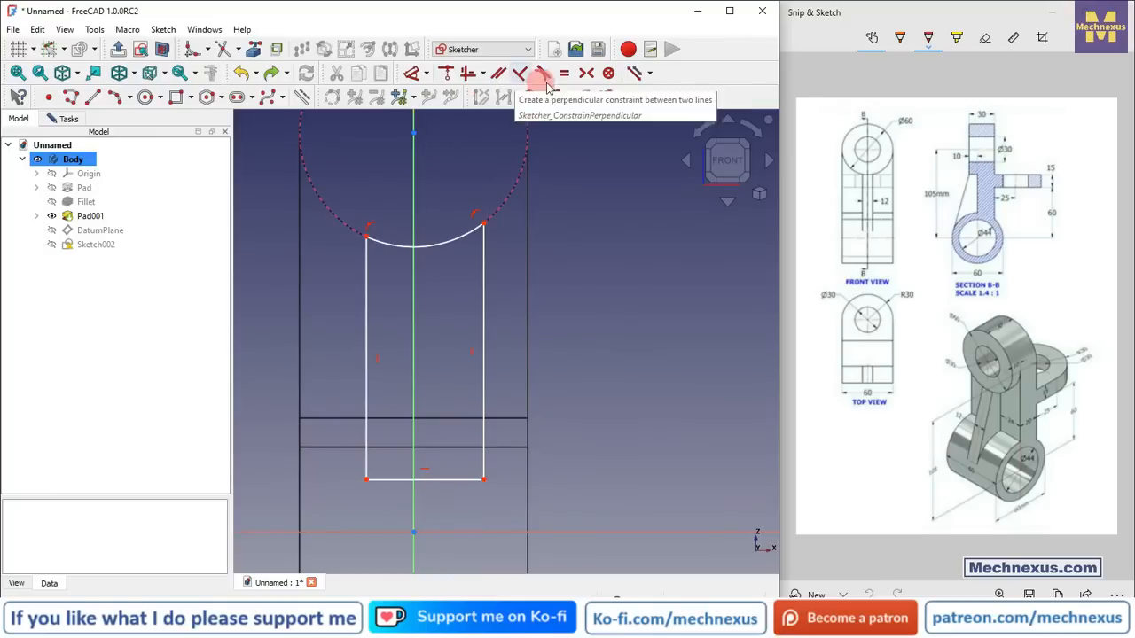
click(586, 73)
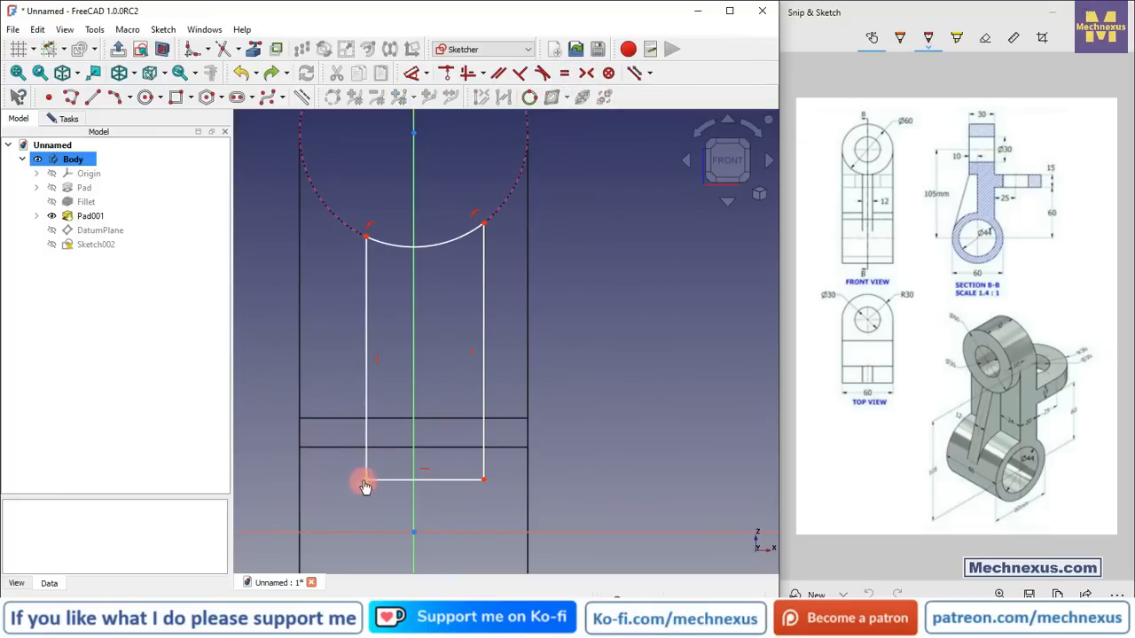
click(365, 480)
click(481, 482)
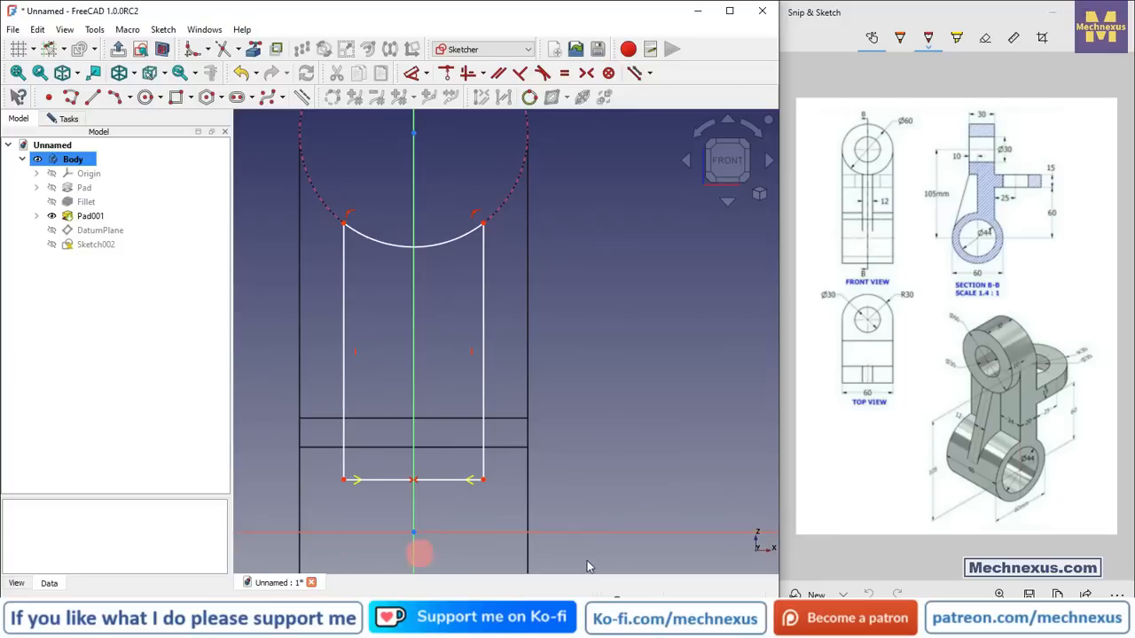
Step: Dimension the rectangle's bottom edge and set its length to 12 mm
click(438, 481)
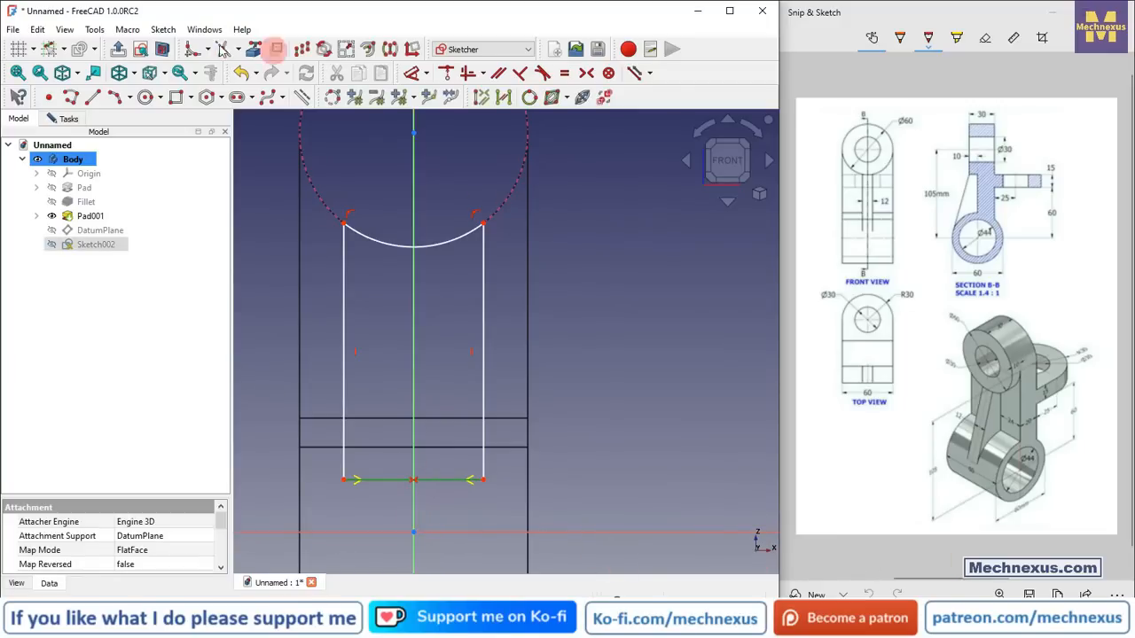
click(413, 73)
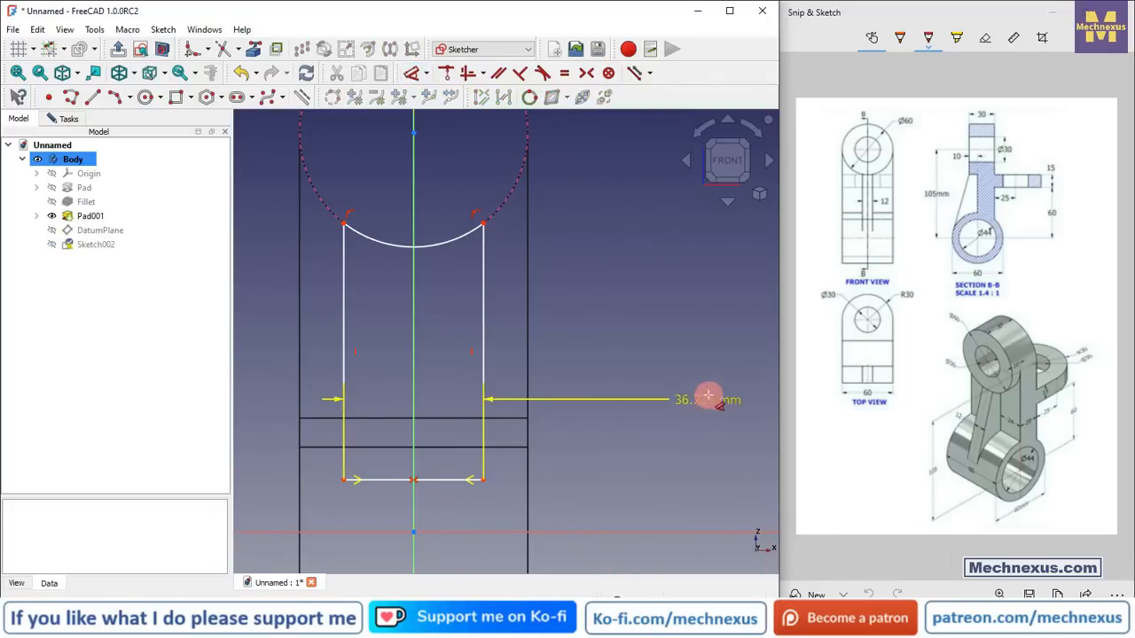
click(431, 506)
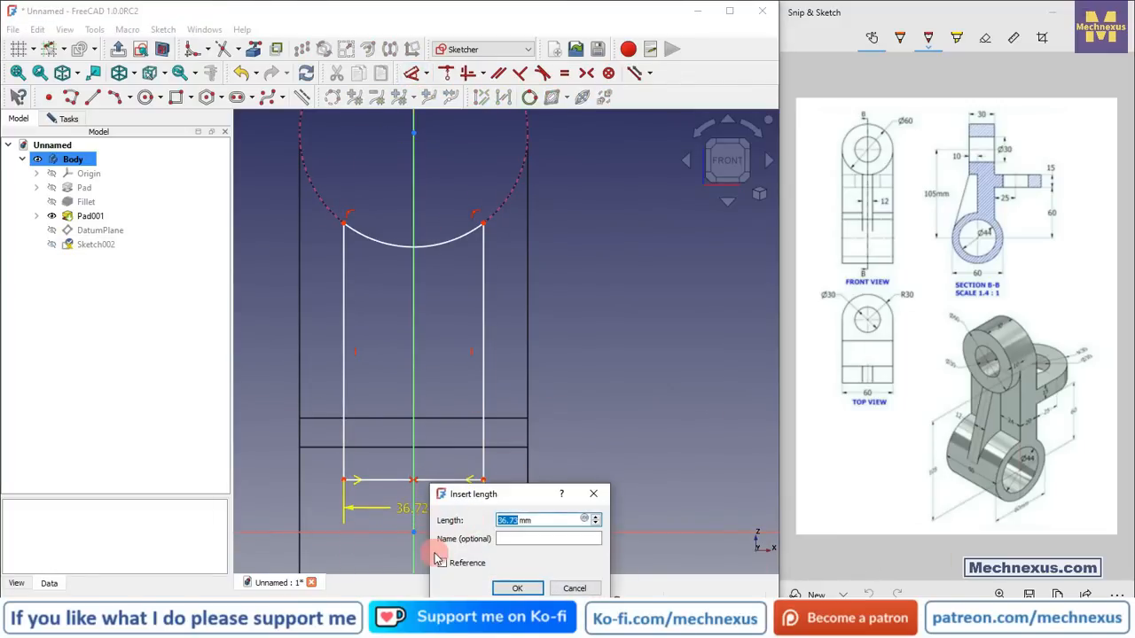
click(519, 588)
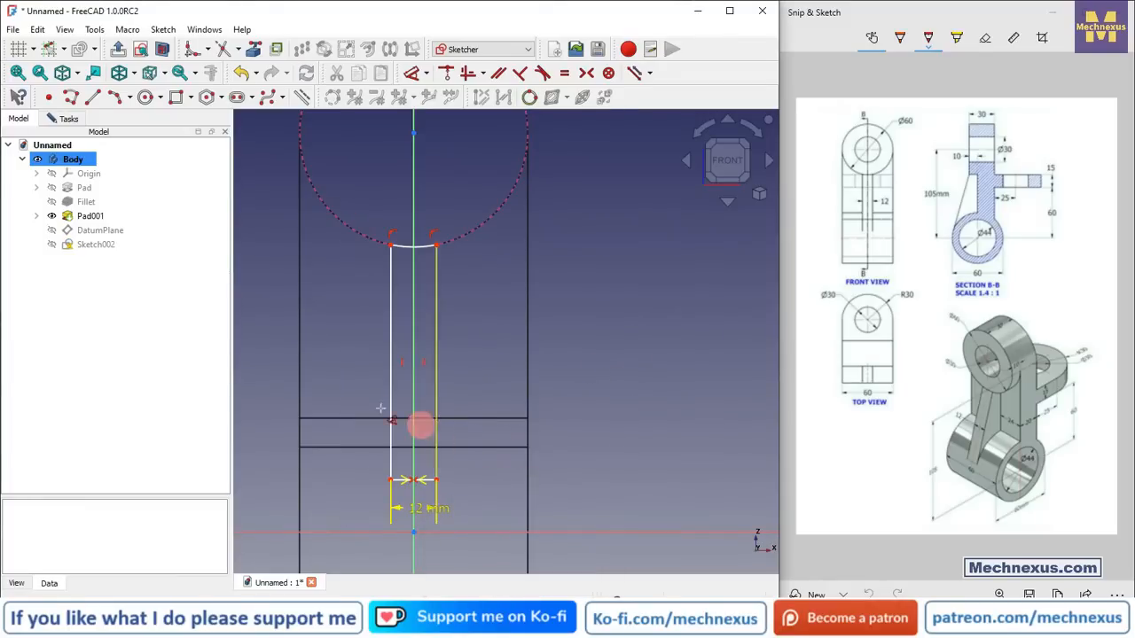
Step: Switch the 3D view's draw style to Flat lines
mouse_move(519, 249)
middle_down()
mouse_move(494, 362)
mouse_move(444, 388)
mouse_move(423, 425)
middle_up()
scroll(368, 479, up, 2)
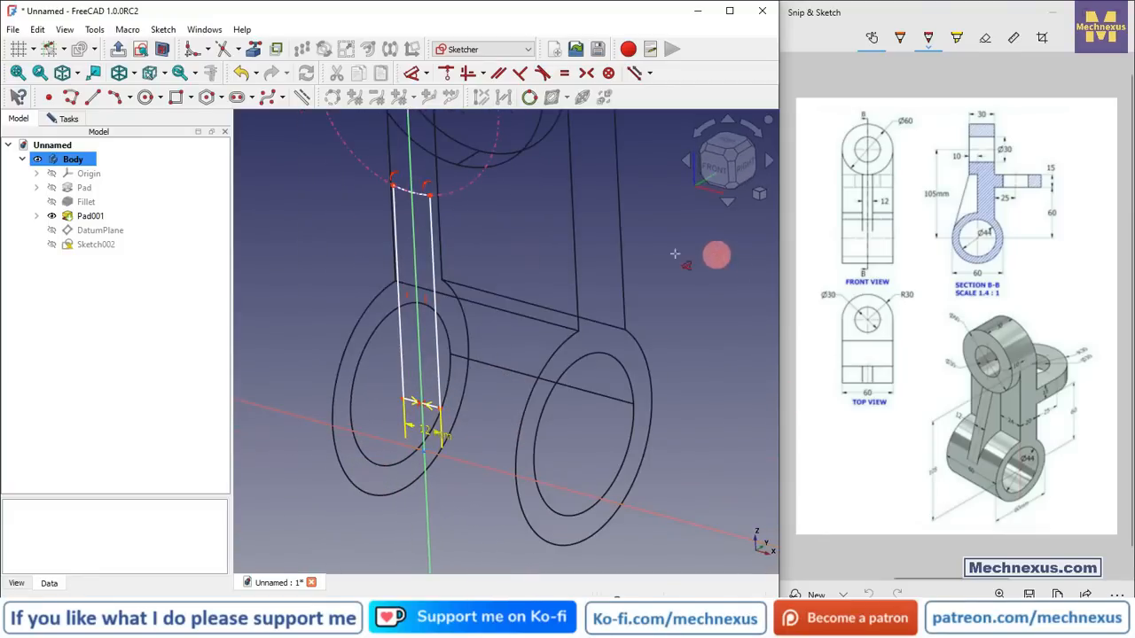
mouse_move(654, 347)
middle_down()
mouse_move(463, 400)
mouse_move(540, 372)
middle_up()
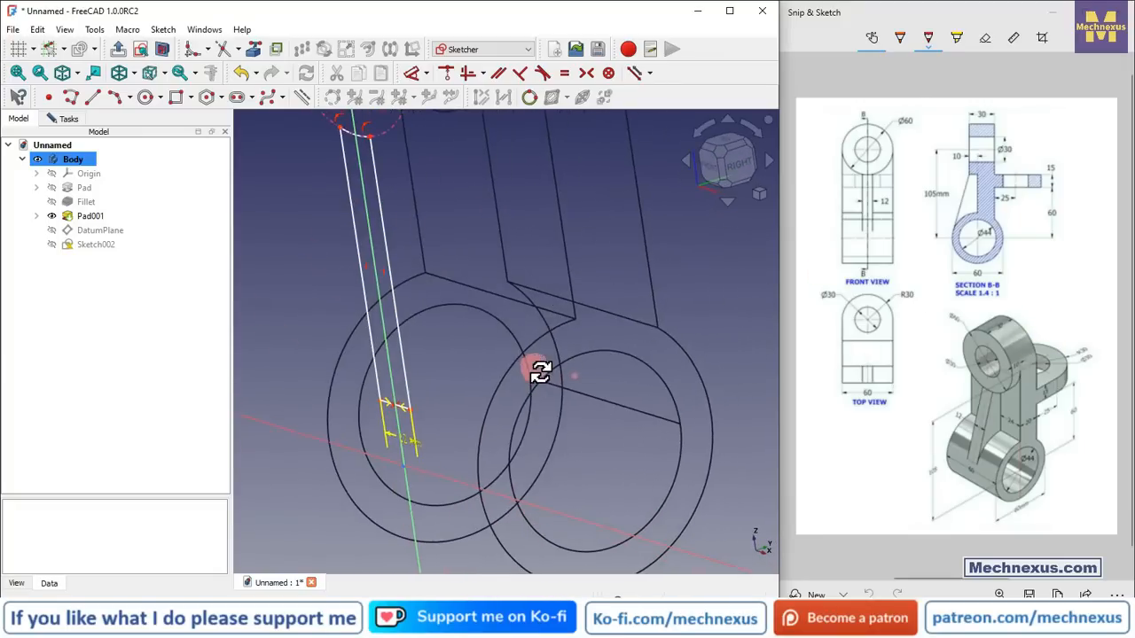
click(136, 73)
click(164, 73)
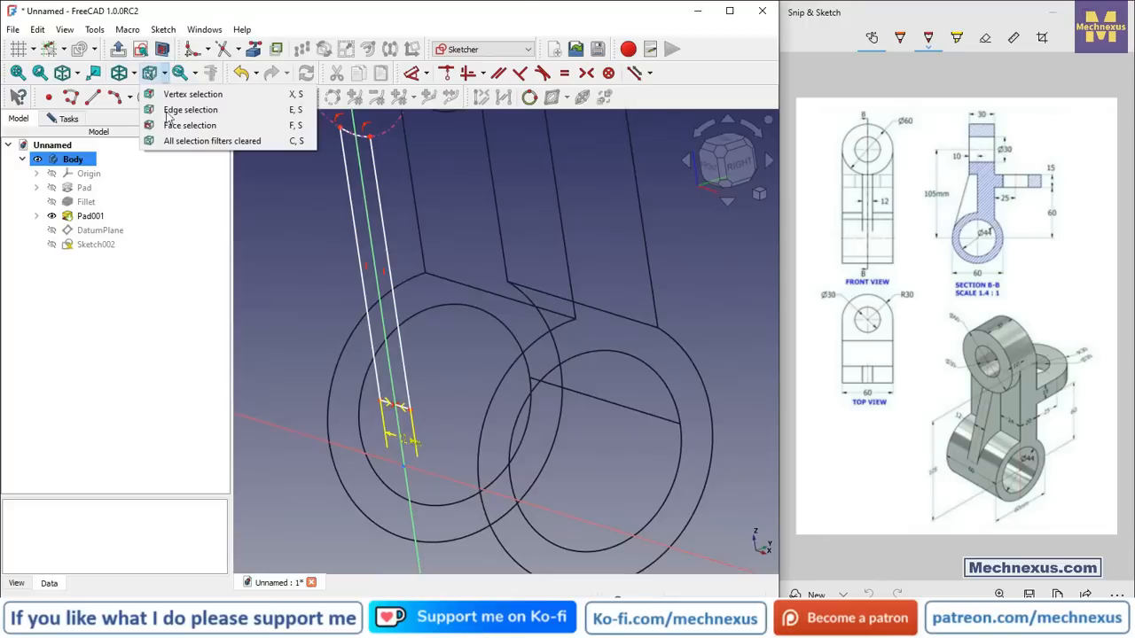
click(139, 74)
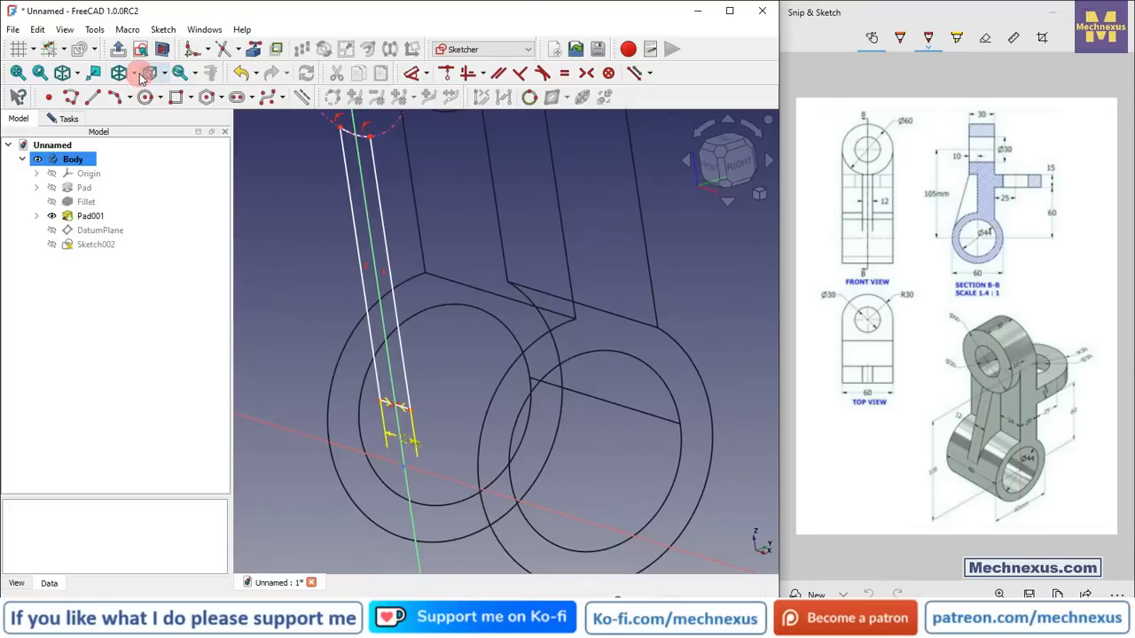
click(137, 76)
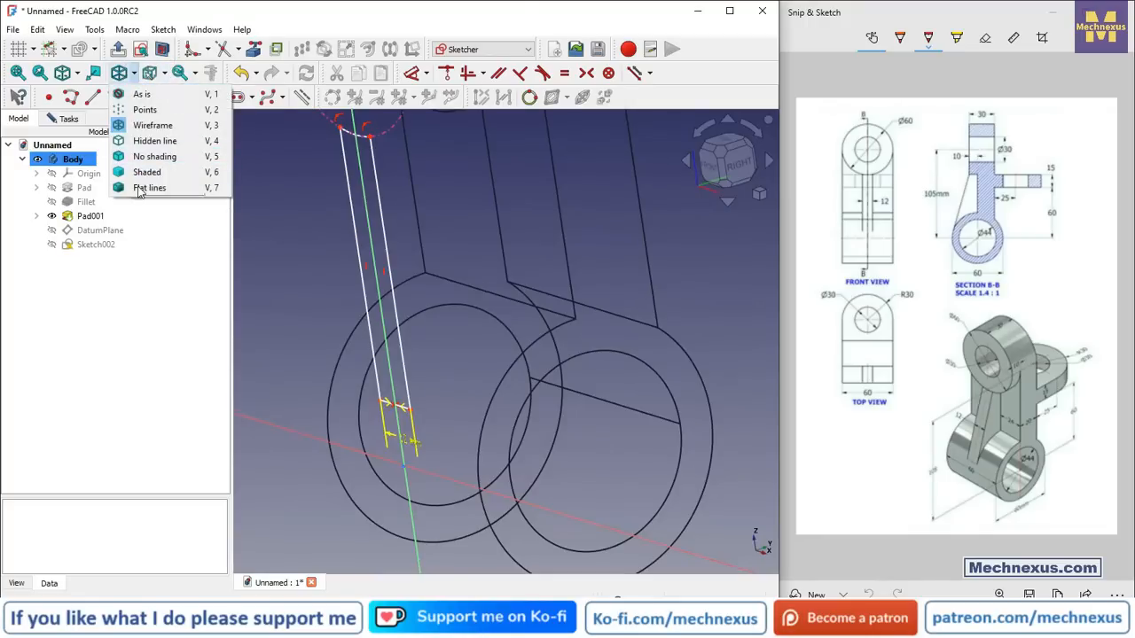
click(142, 188)
middle_drag(424, 329, 451, 370)
scroll(319, 411, up, 4)
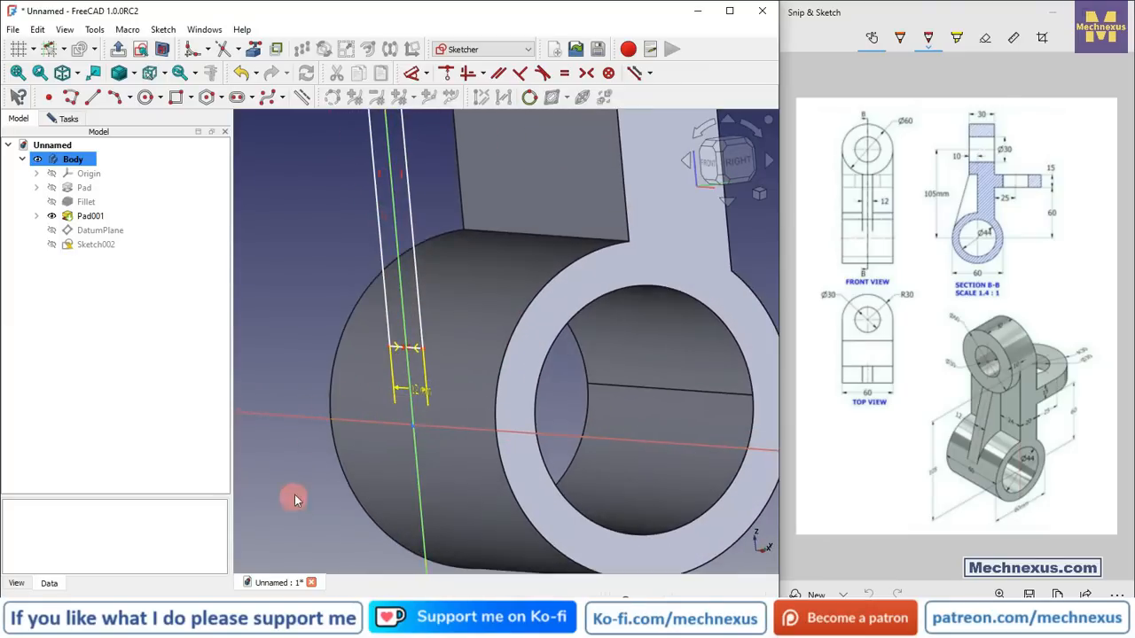
Step: Constrain the bottom edge's midpoint onto the horizontal axis
click(424, 344)
scroll(409, 355, up, 5)
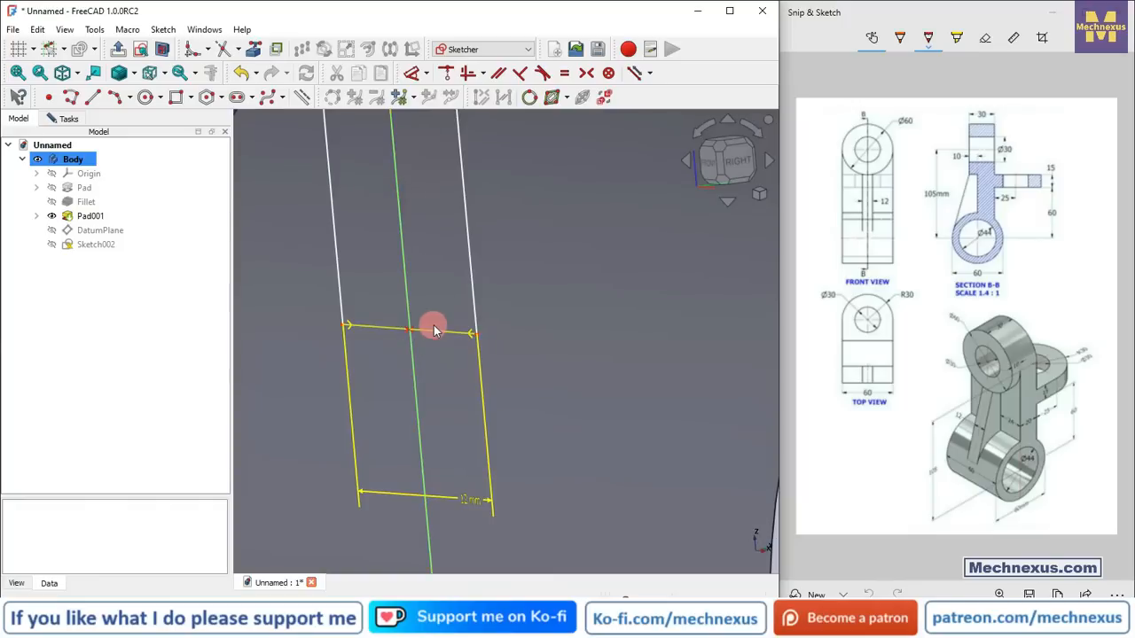
click(435, 333)
scroll(402, 420, down, 4)
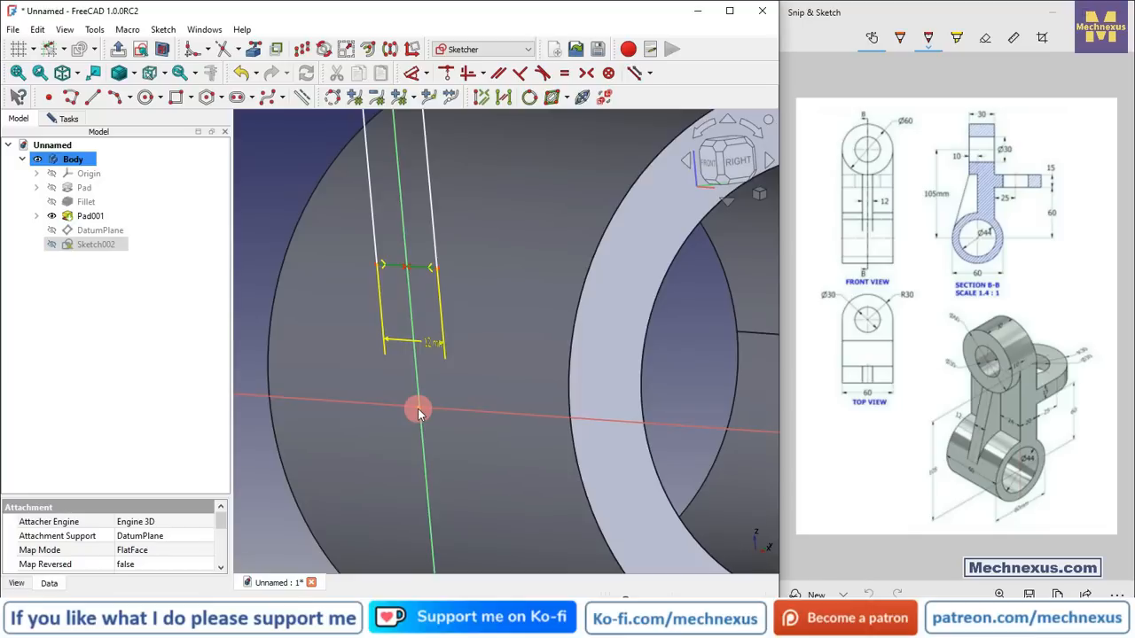
click(449, 74)
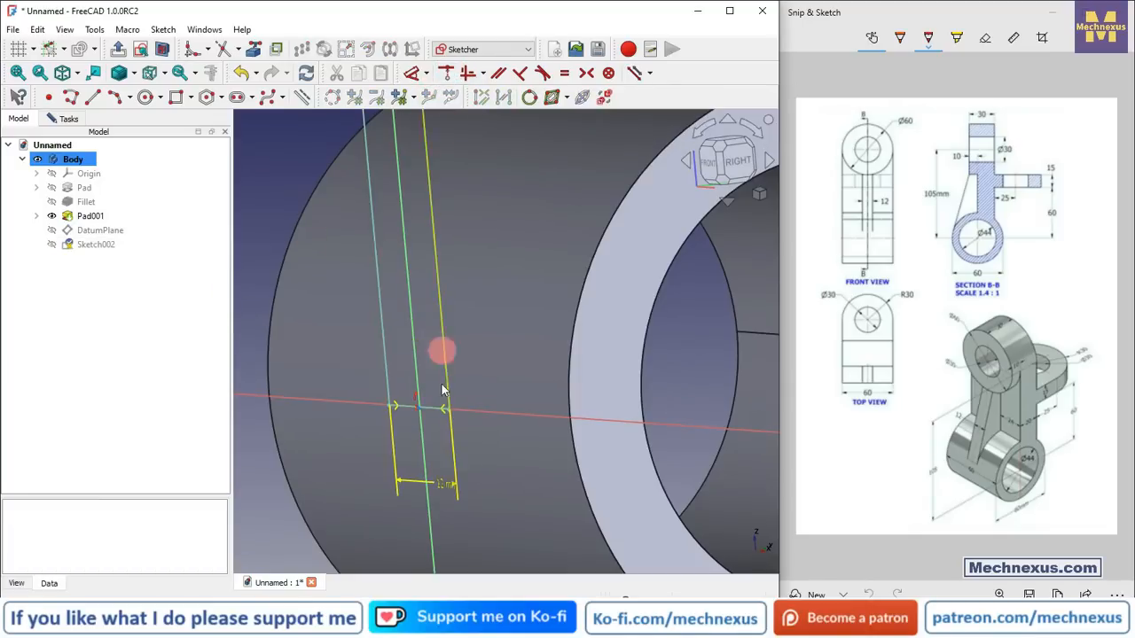
Step: Pad the rib sketch with type Up to face, up to the ring's front face
scroll(438, 388, down, 8)
scroll(416, 362, up, 2)
scroll(393, 372, up, 3)
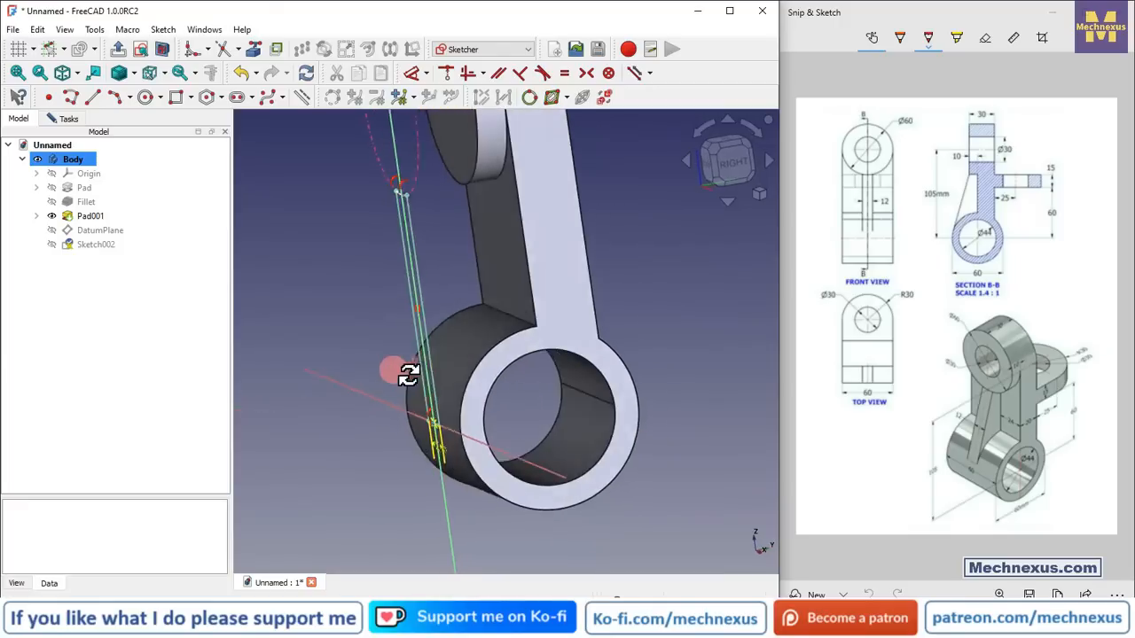
scroll(417, 367, down, 3)
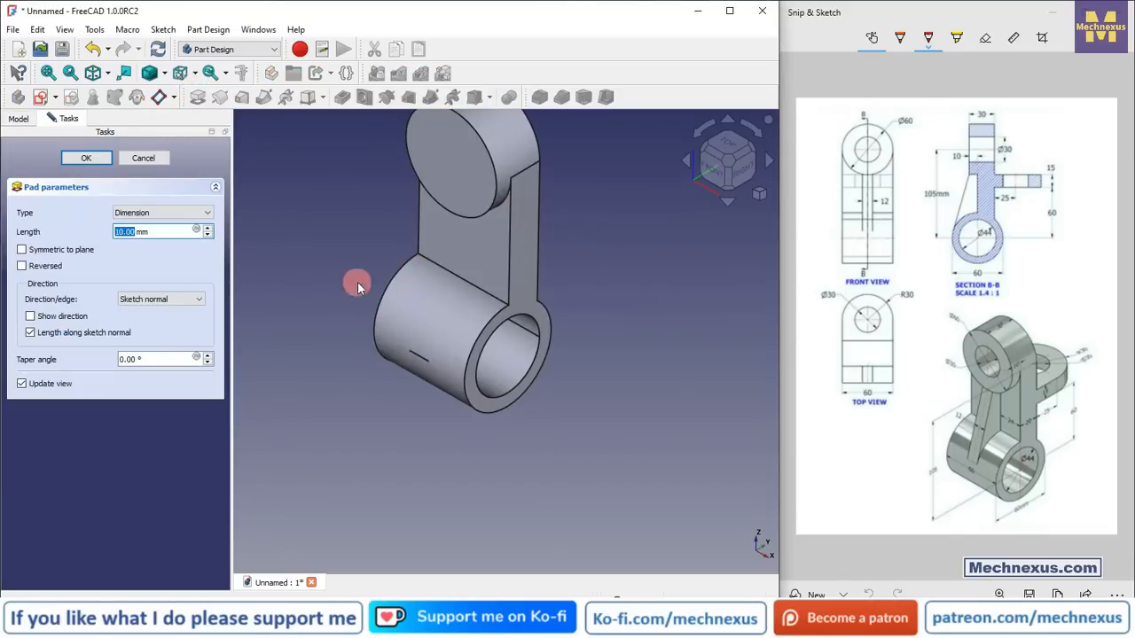
click(164, 213)
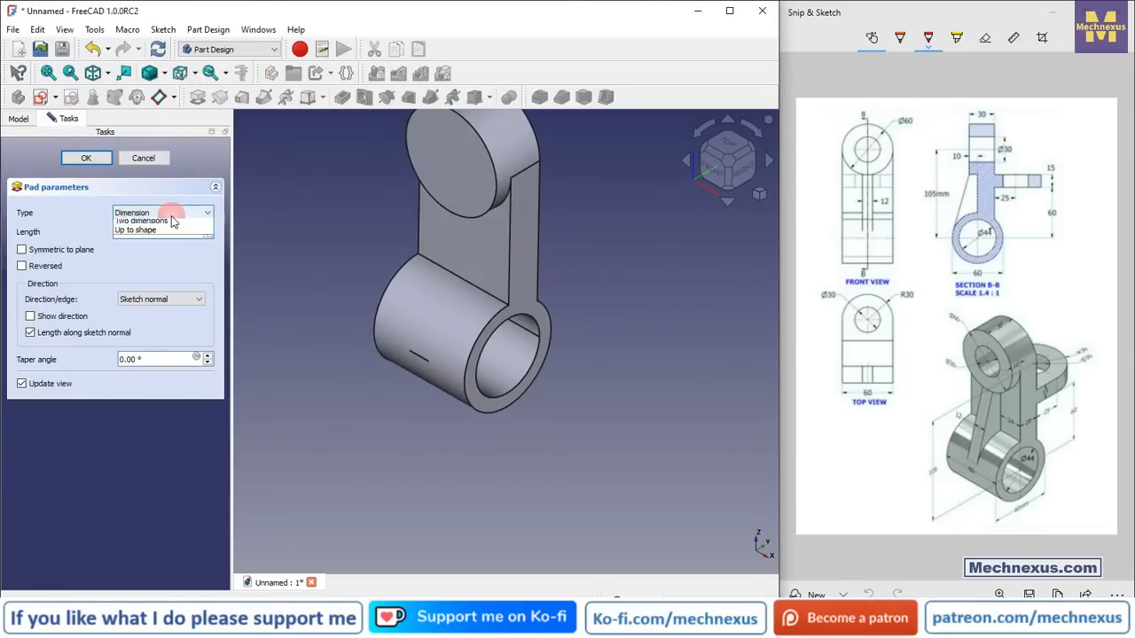
click(157, 252)
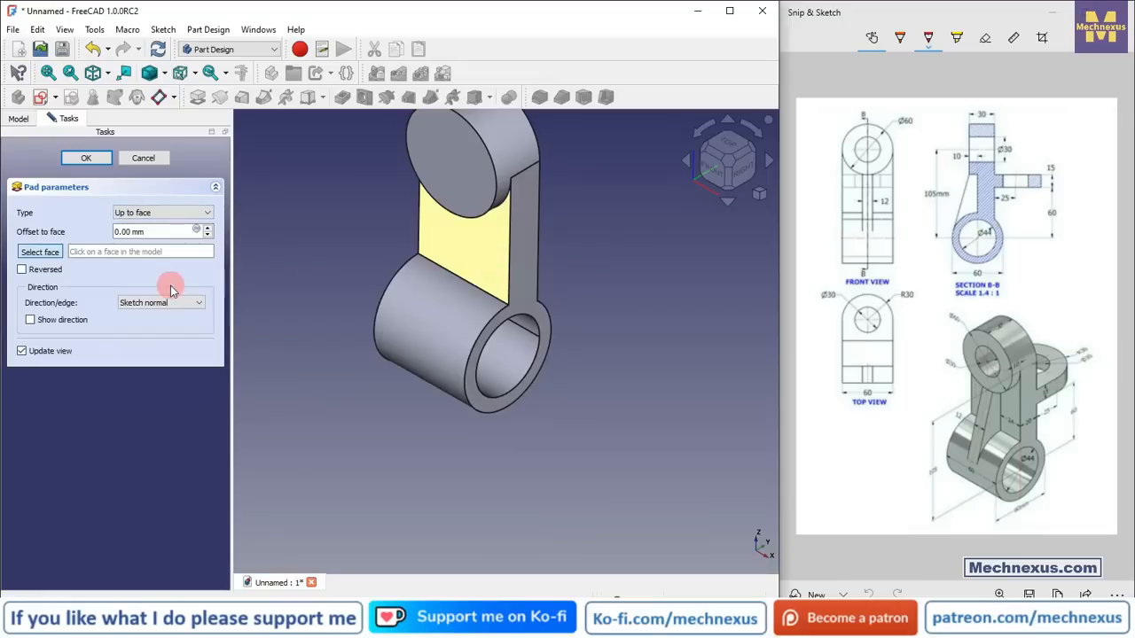
middle_drag(586, 420, 523, 356)
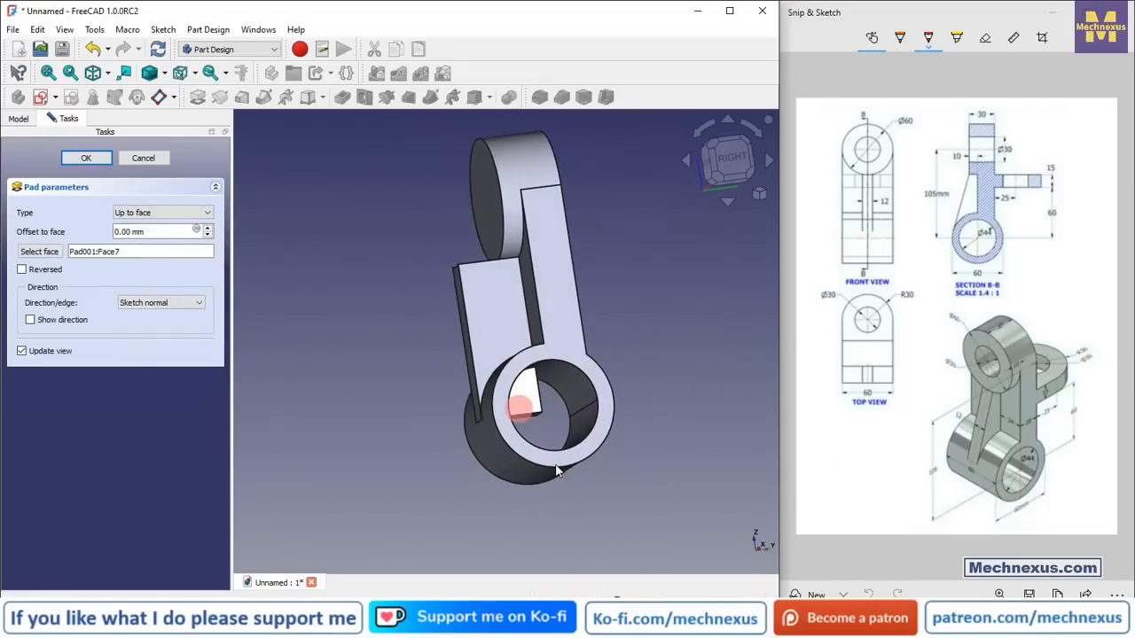
middle_drag(557, 469, 521, 457)
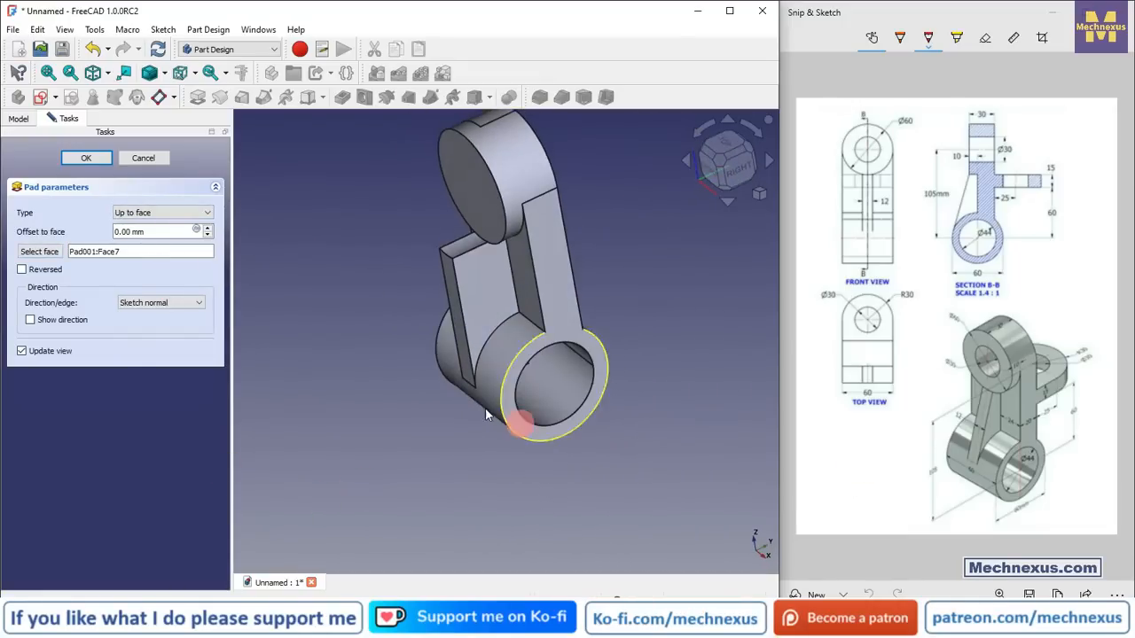
click(80, 158)
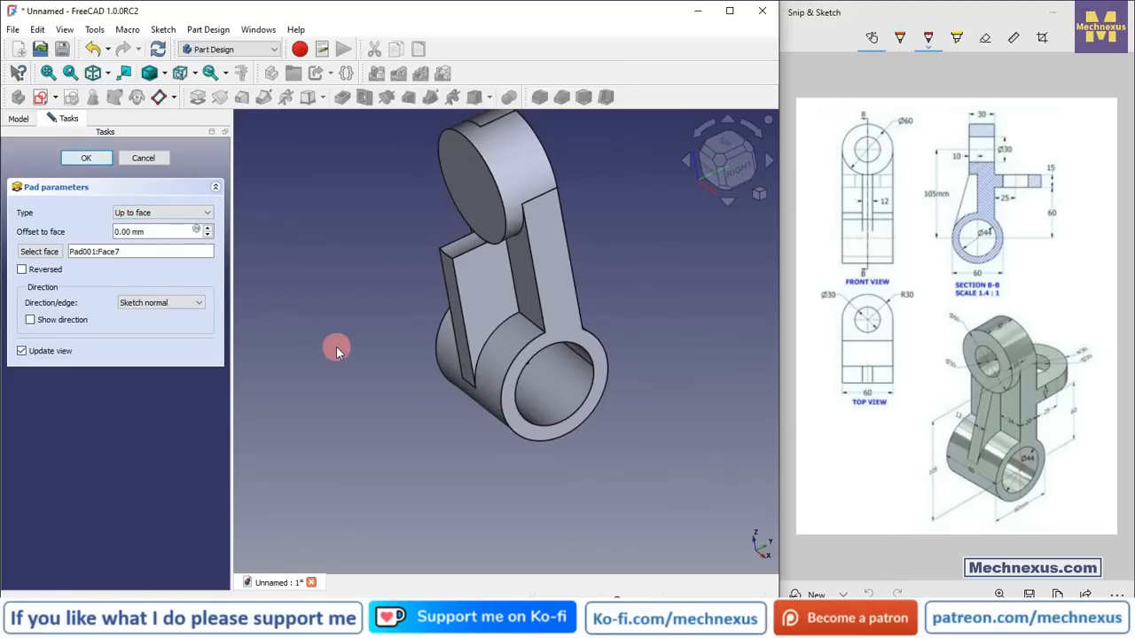
Step: Select the ring's flat side face and create a new sketch on it
click(349, 461)
click(439, 479)
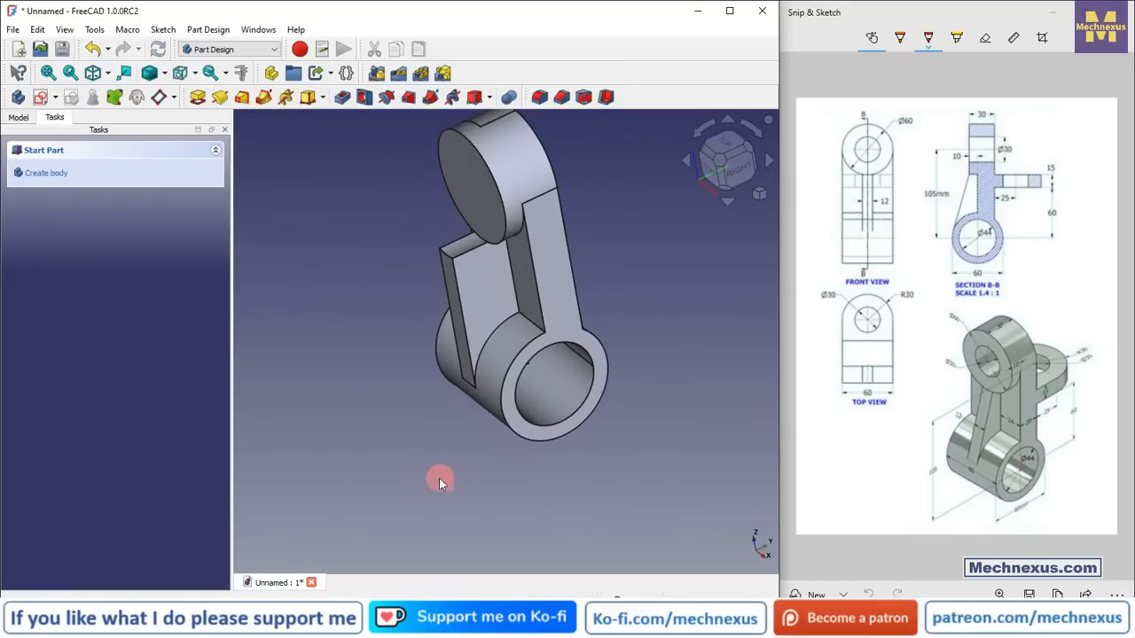
click(12, 118)
middle_drag(530, 446, 549, 376)
click(539, 379)
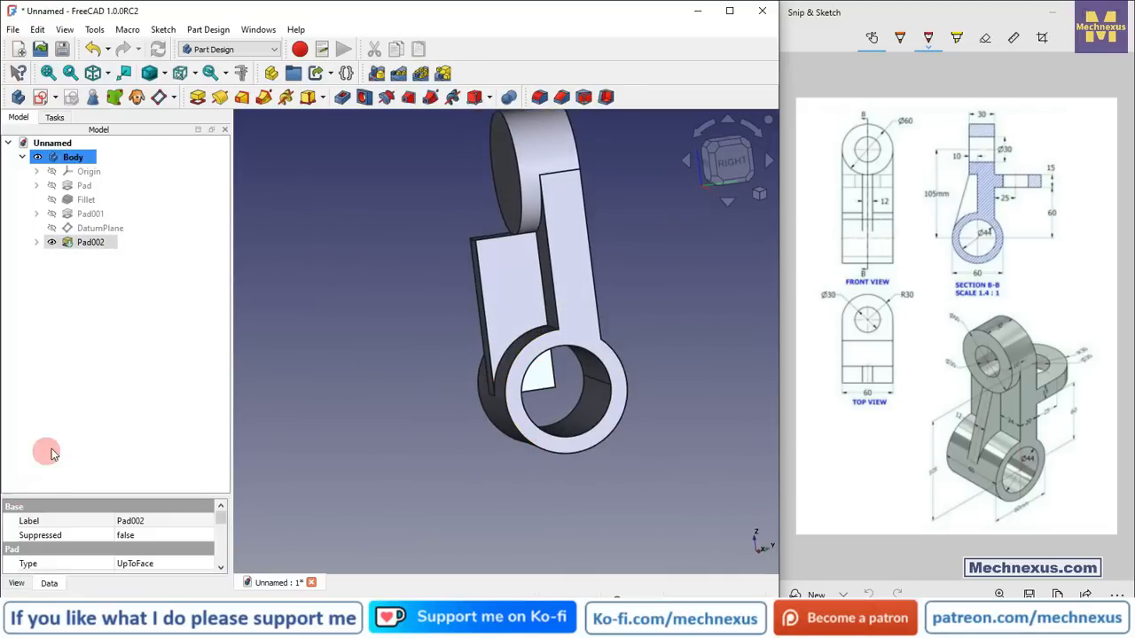
click(42, 101)
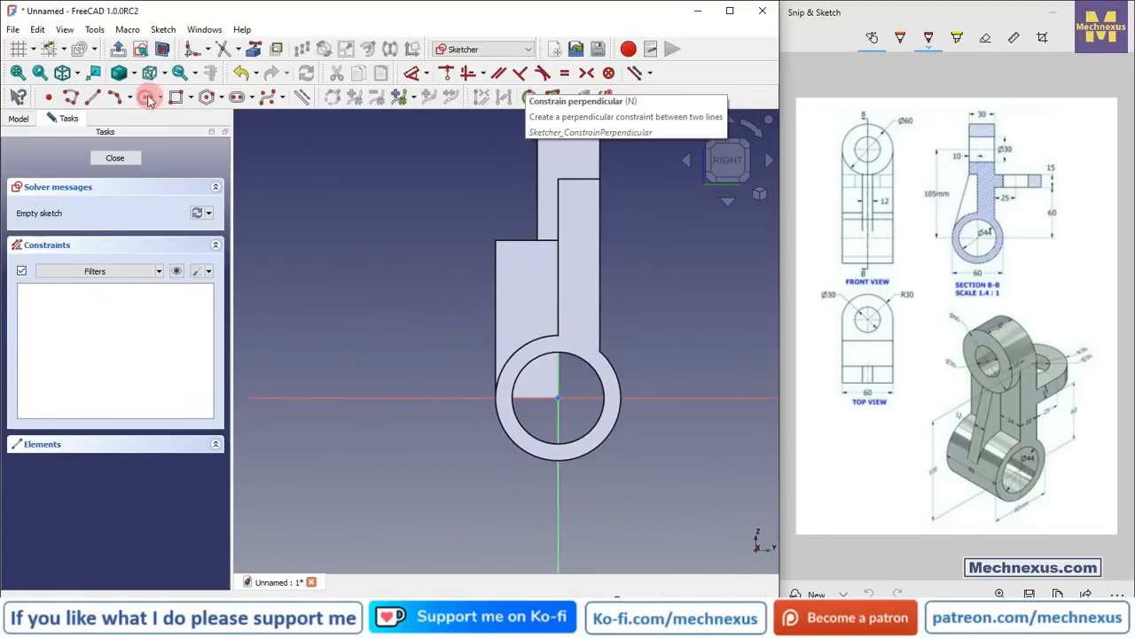
Step: Switch the draw style to Wireframe to see the ring's hidden edges
click(258, 53)
click(591, 368)
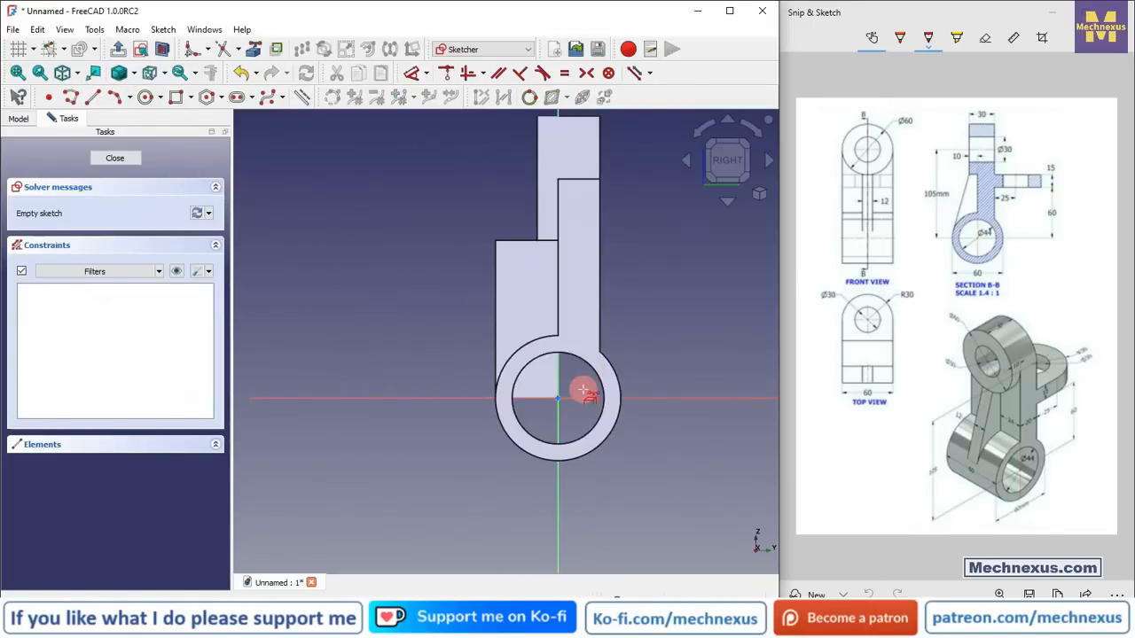
scroll(585, 393, up, 4)
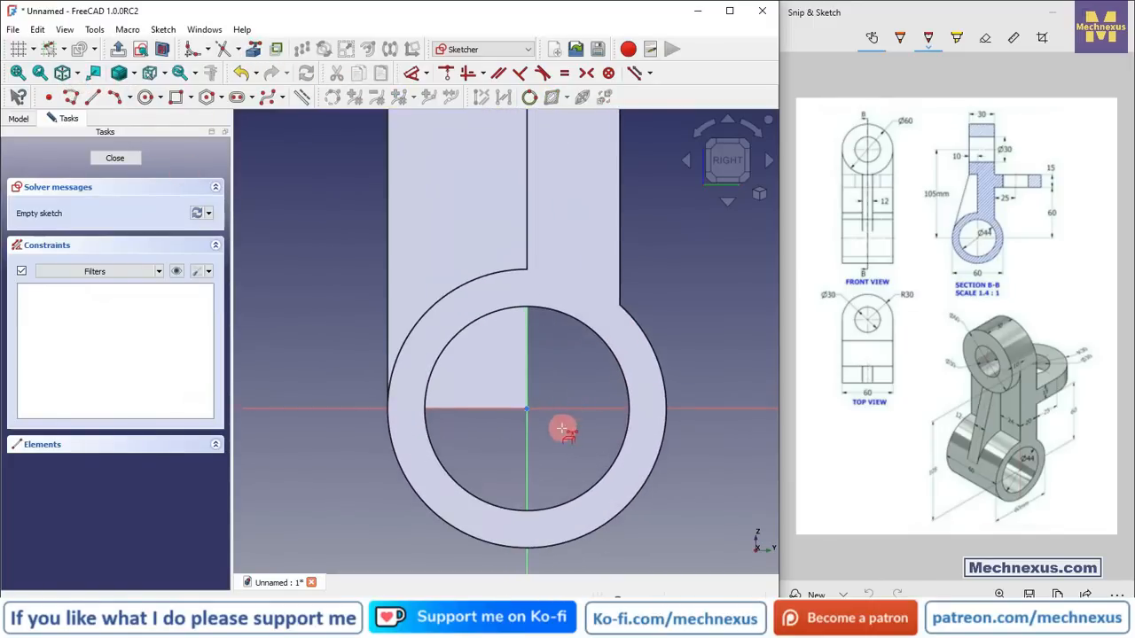
click(135, 77)
click(160, 129)
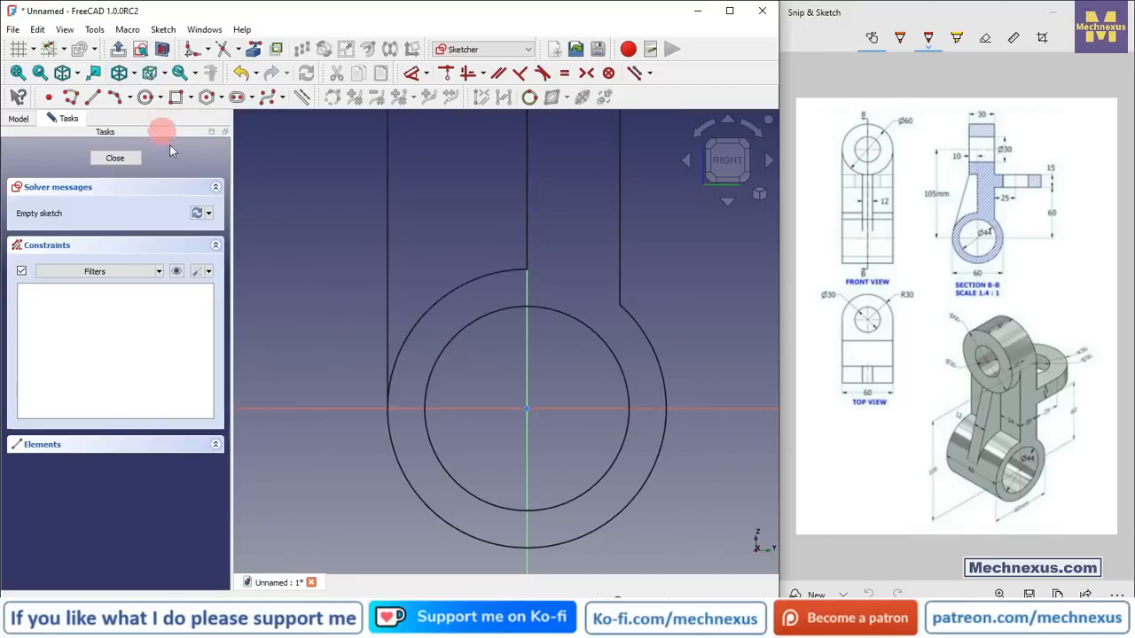
middle_drag(576, 363, 591, 372)
Step: Draw a circle centred on the sketch origin
click(145, 97)
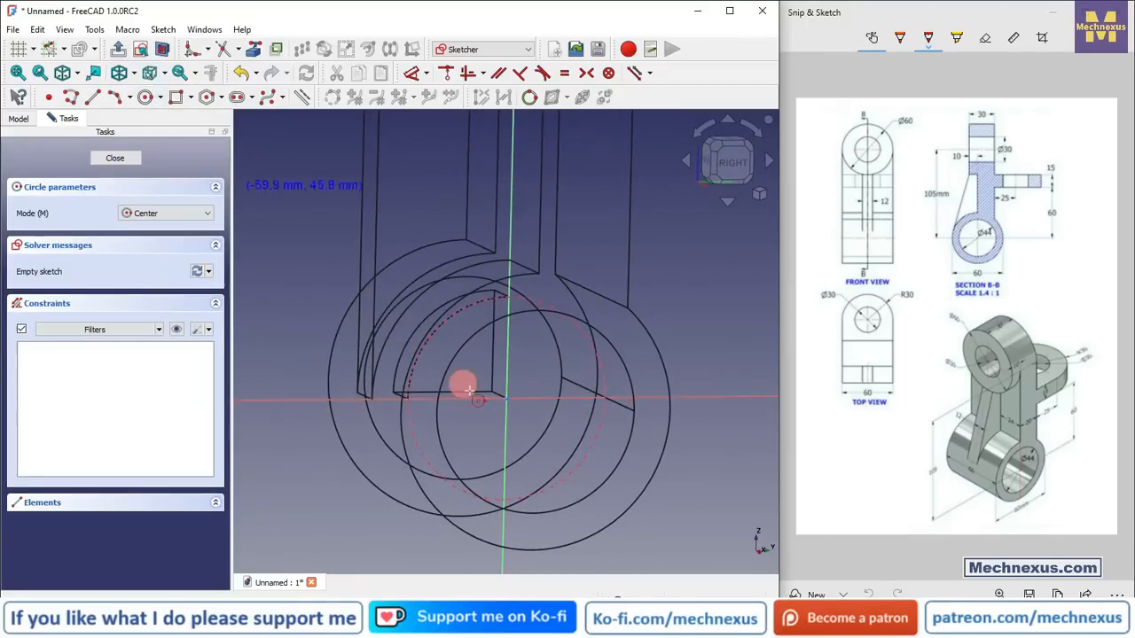
scroll(503, 418, up, 2)
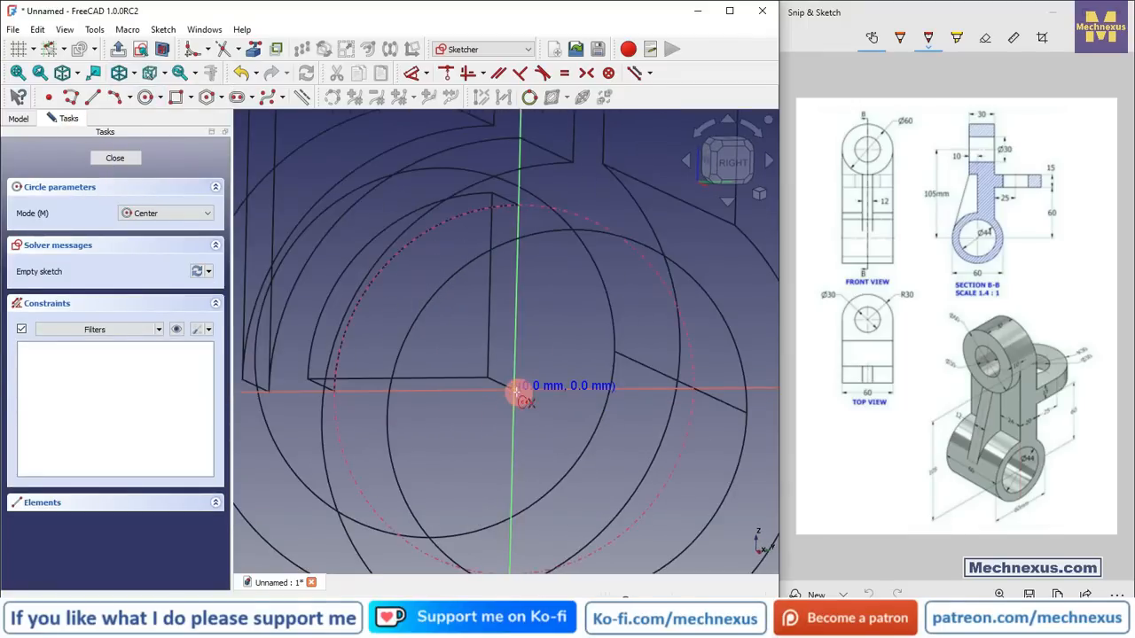
click(515, 391)
click(565, 320)
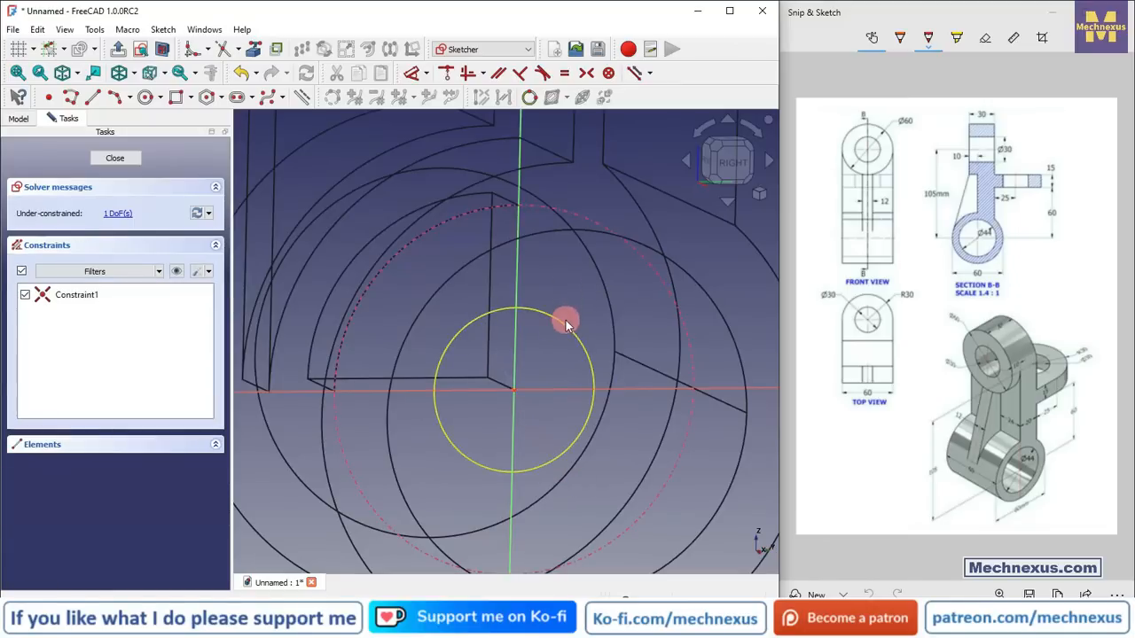
Step: Constrain the new circle equal to the dashed circle, then close the sketch
click(563, 327)
click(638, 258)
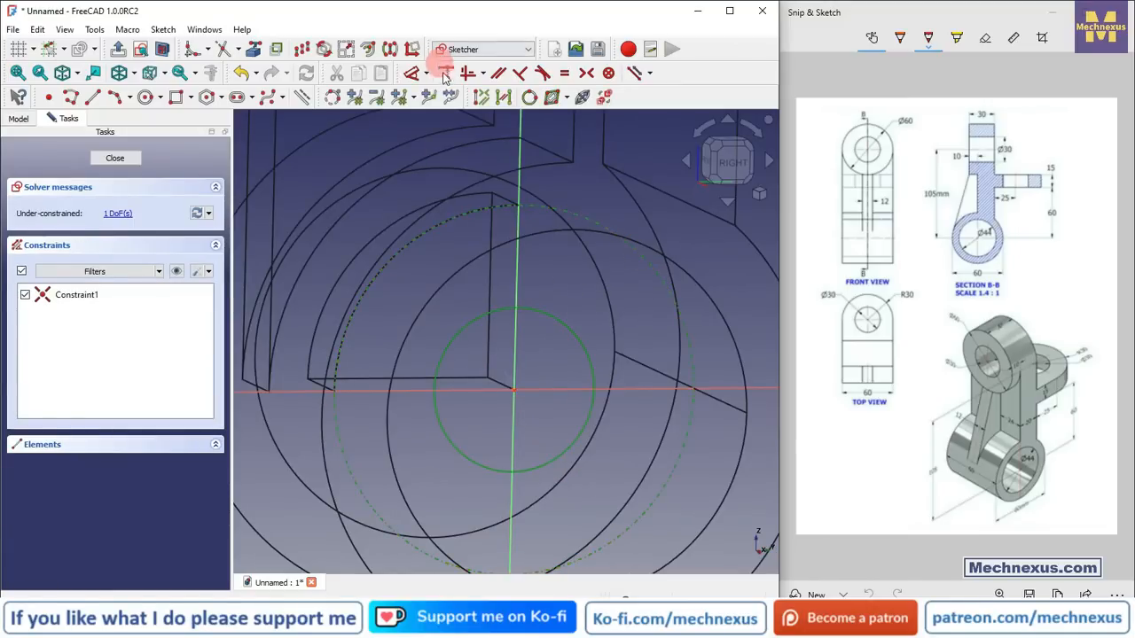
click(564, 72)
scroll(509, 257, down, 4)
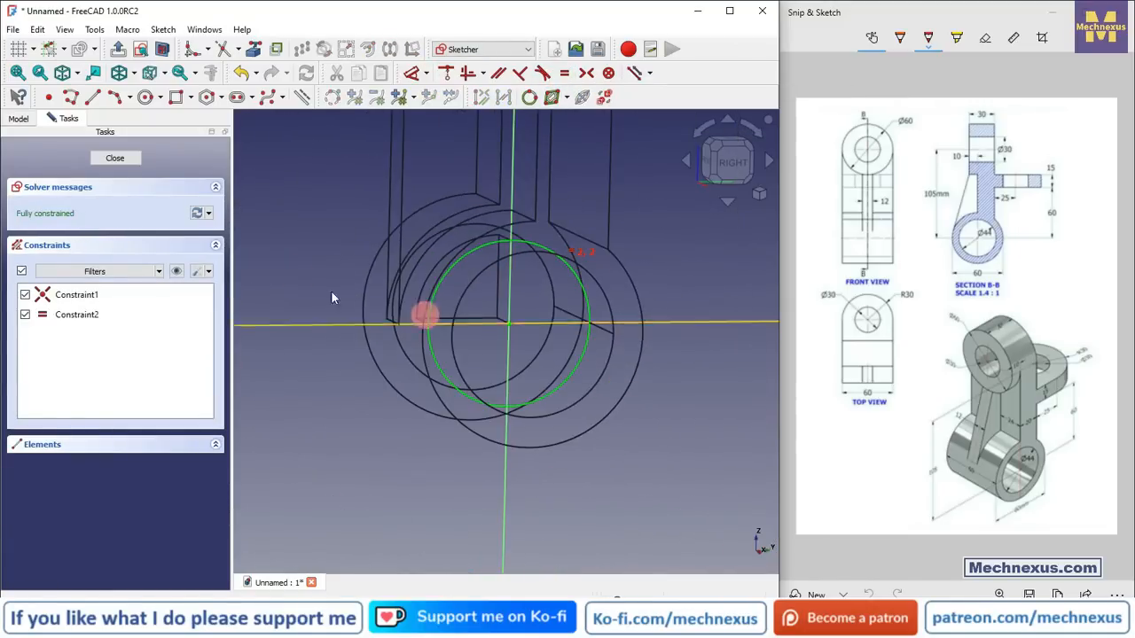
click(112, 160)
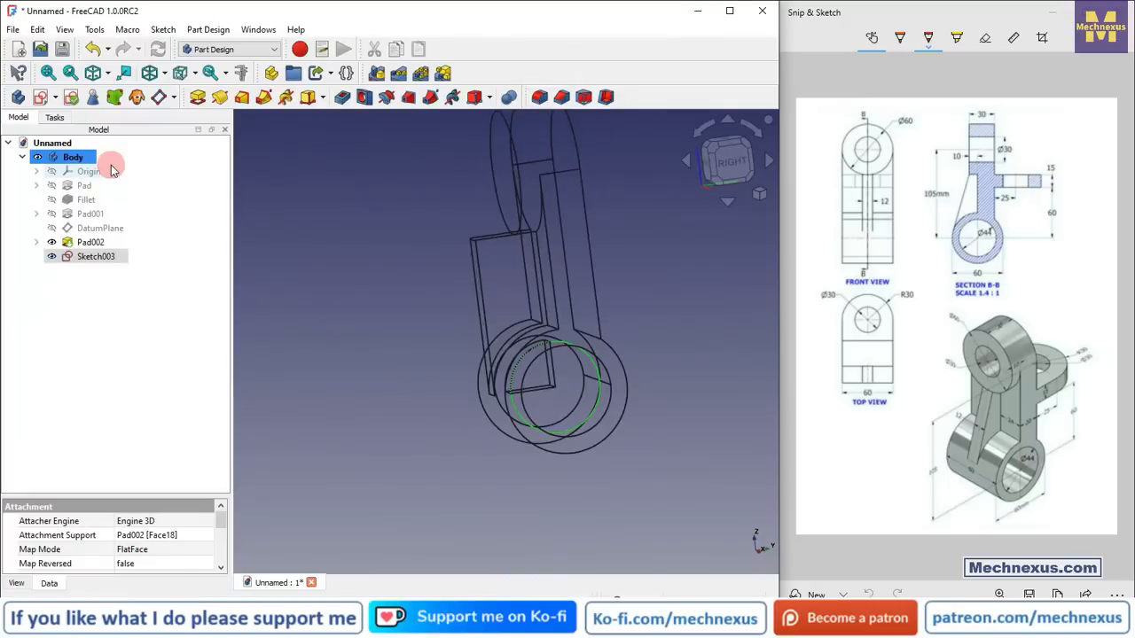
Step: Switch the draw style back to Flat lines
middle_drag(453, 430, 569, 458)
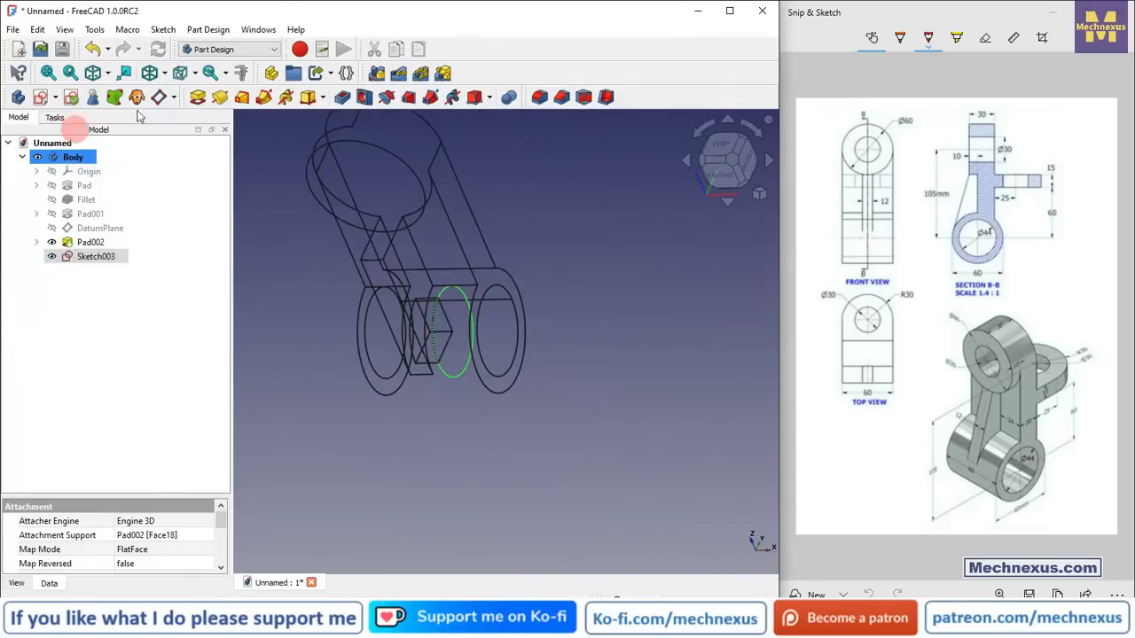
click(167, 77)
click(183, 189)
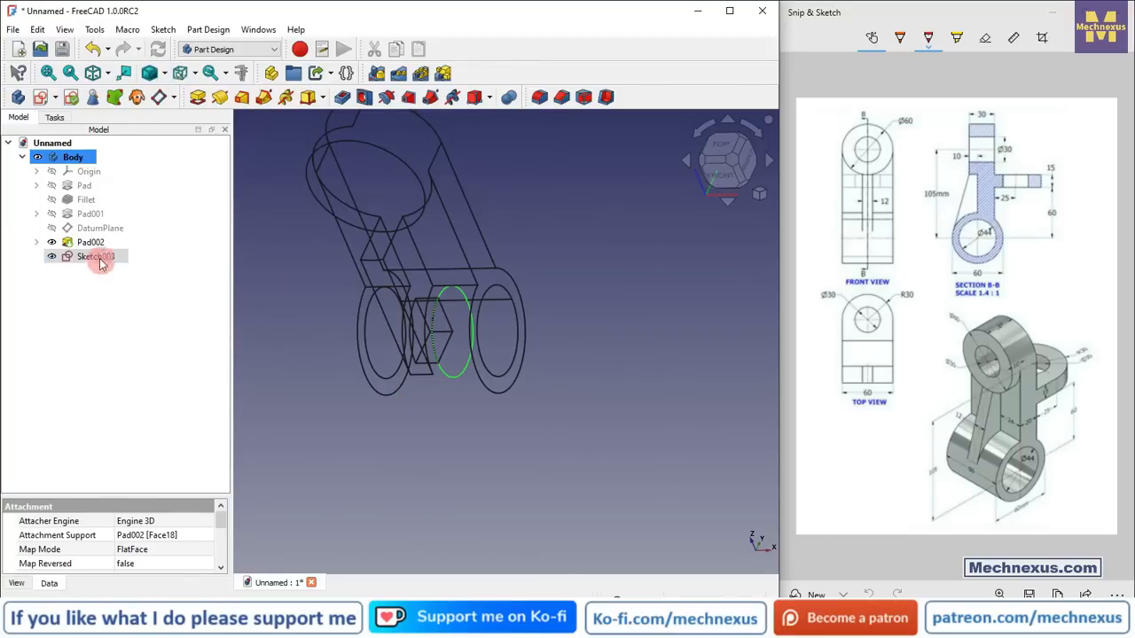
click(164, 76)
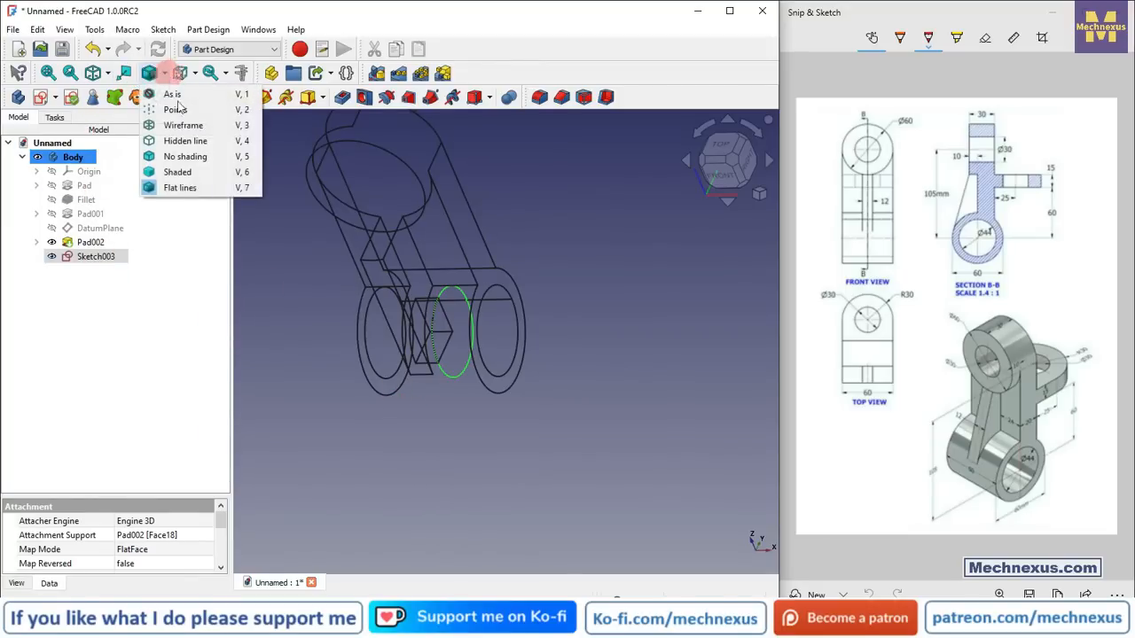
click(185, 187)
click(287, 272)
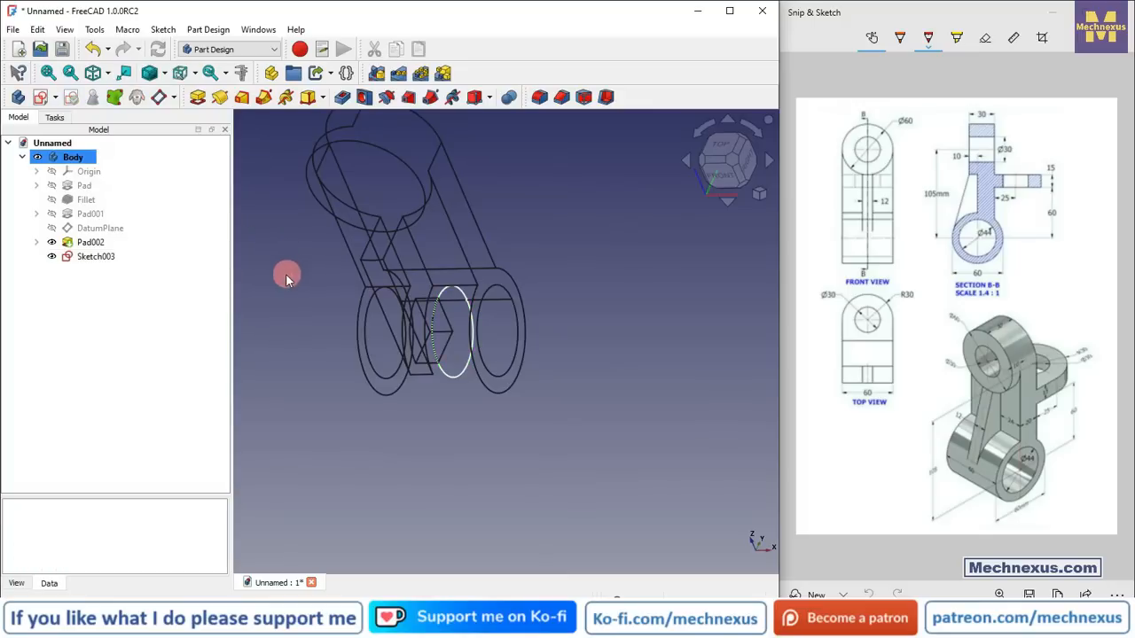
click(164, 74)
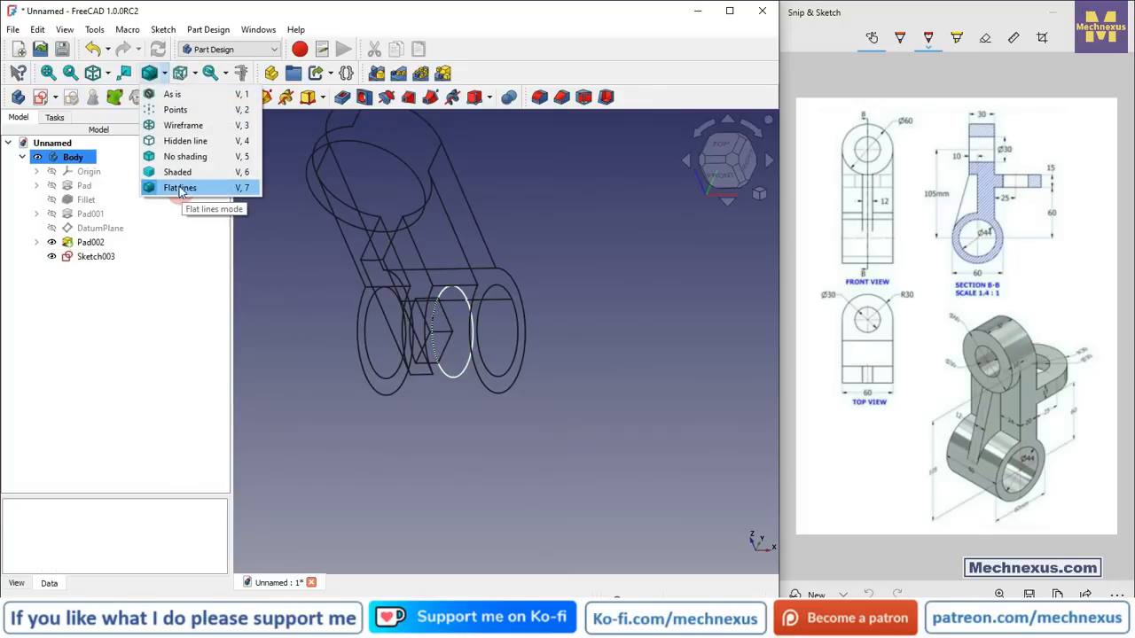
click(180, 188)
click(166, 74)
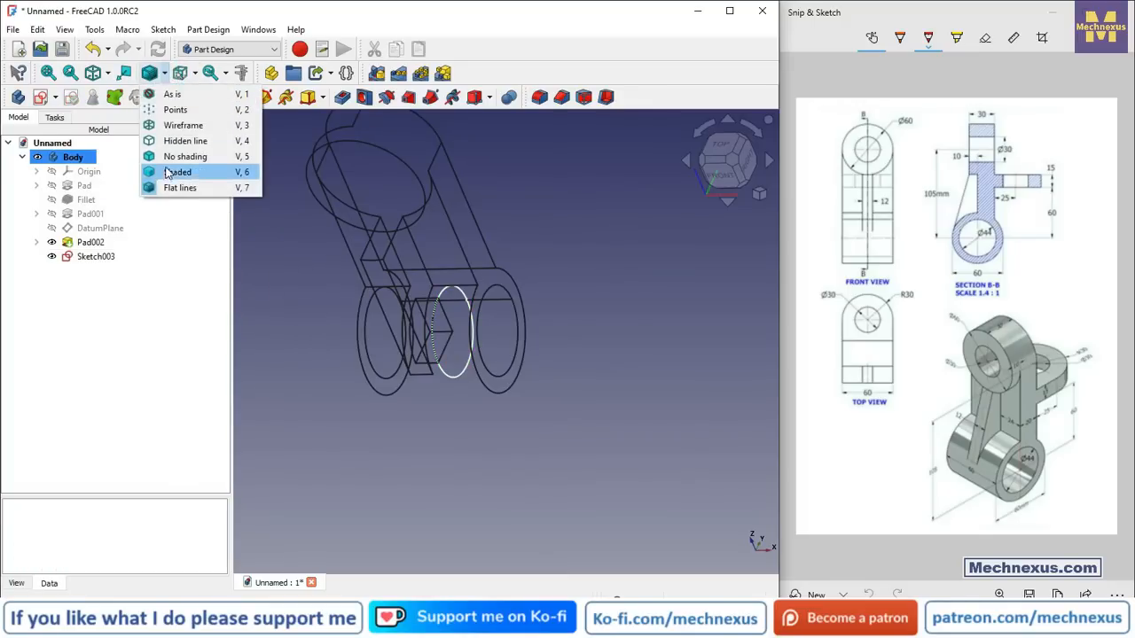
click(166, 176)
click(165, 75)
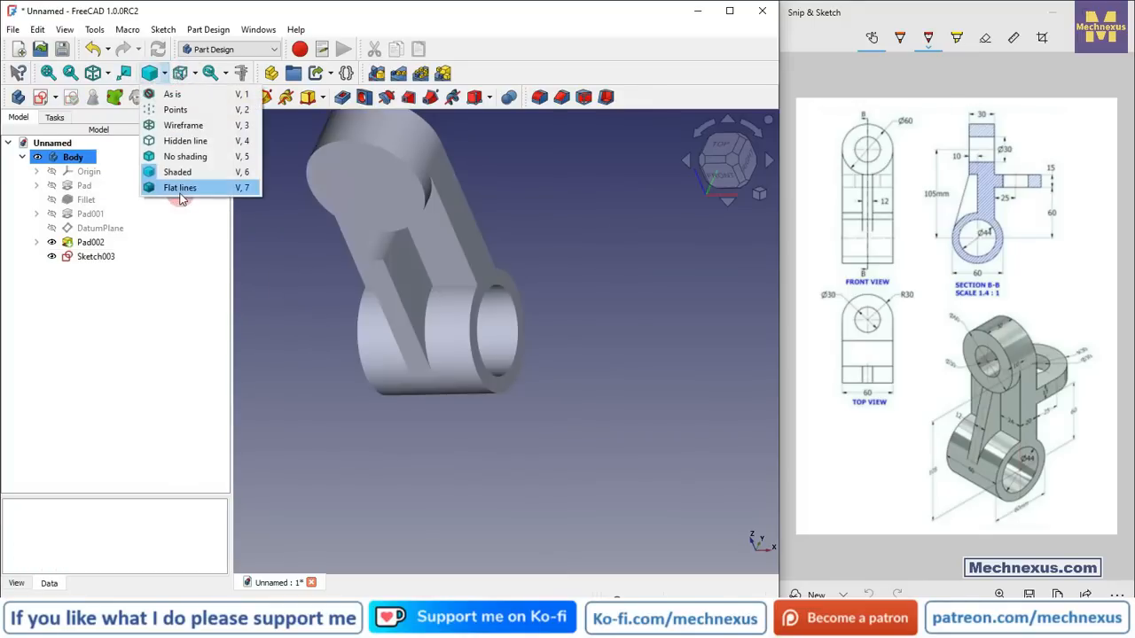
click(180, 190)
middle_drag(431, 325, 355, 325)
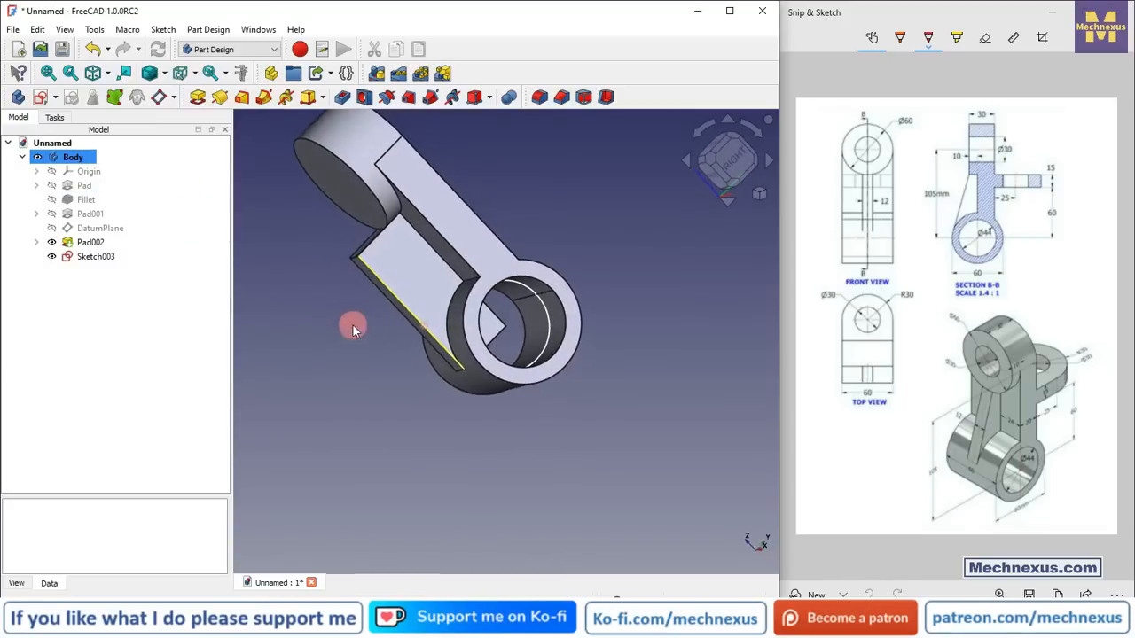
Step: Pocket the circle sketch through the ring to cut its bore
click(97, 258)
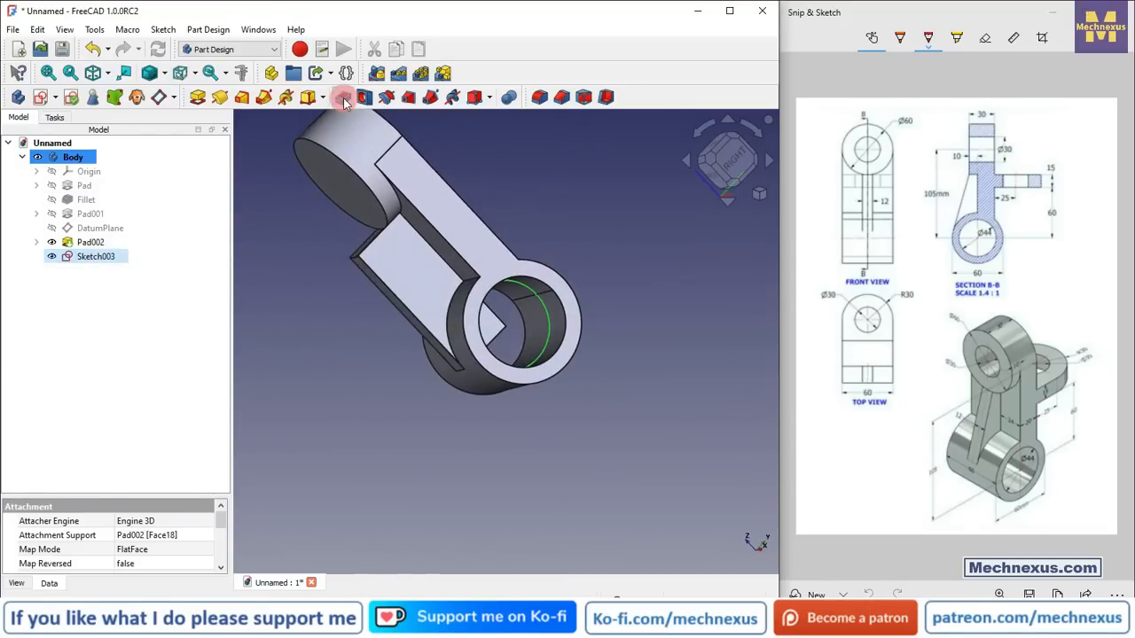
click(343, 99)
click(164, 213)
click(146, 234)
click(101, 165)
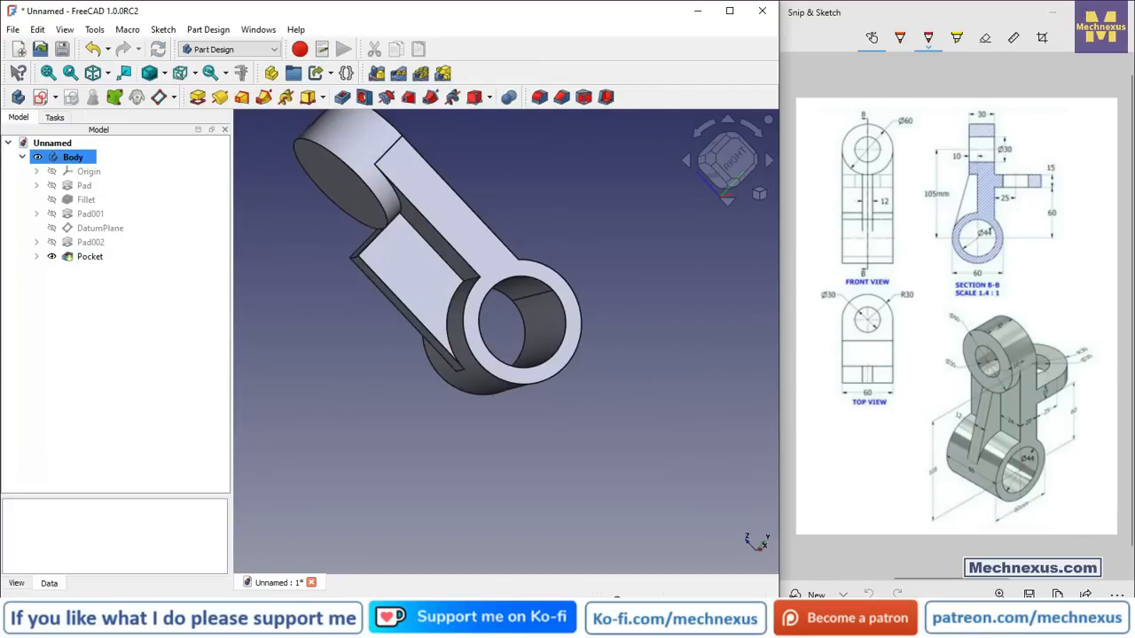
Step: Select the arm's flat inner side face above the ring and create a new sketch on it
middle_drag(672, 356, 445, 302)
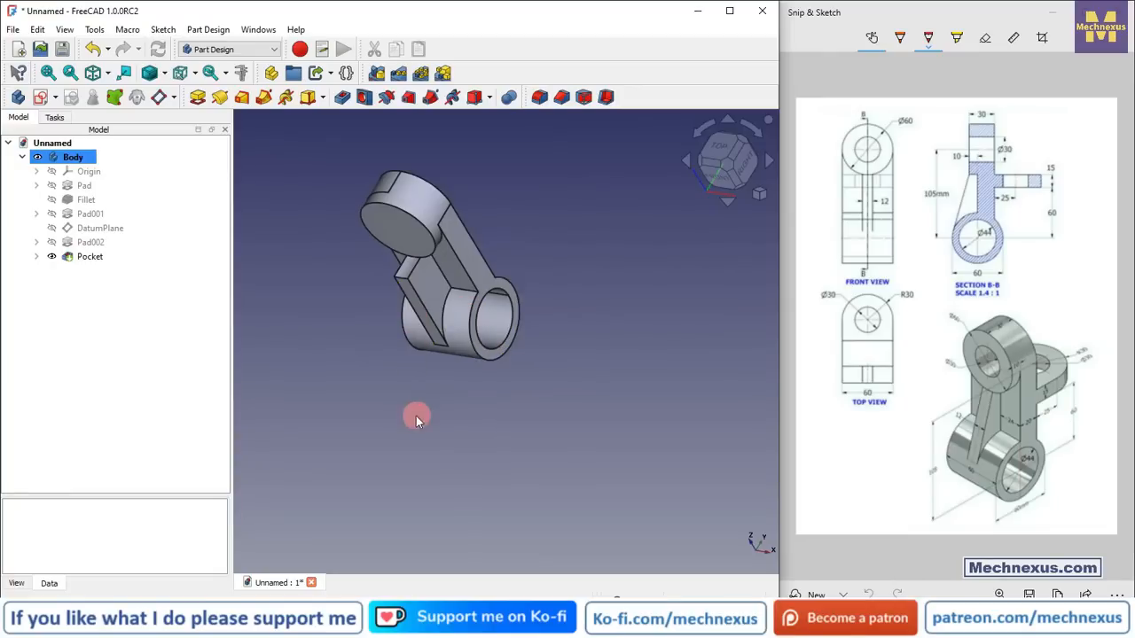
scroll(414, 415, up, 3)
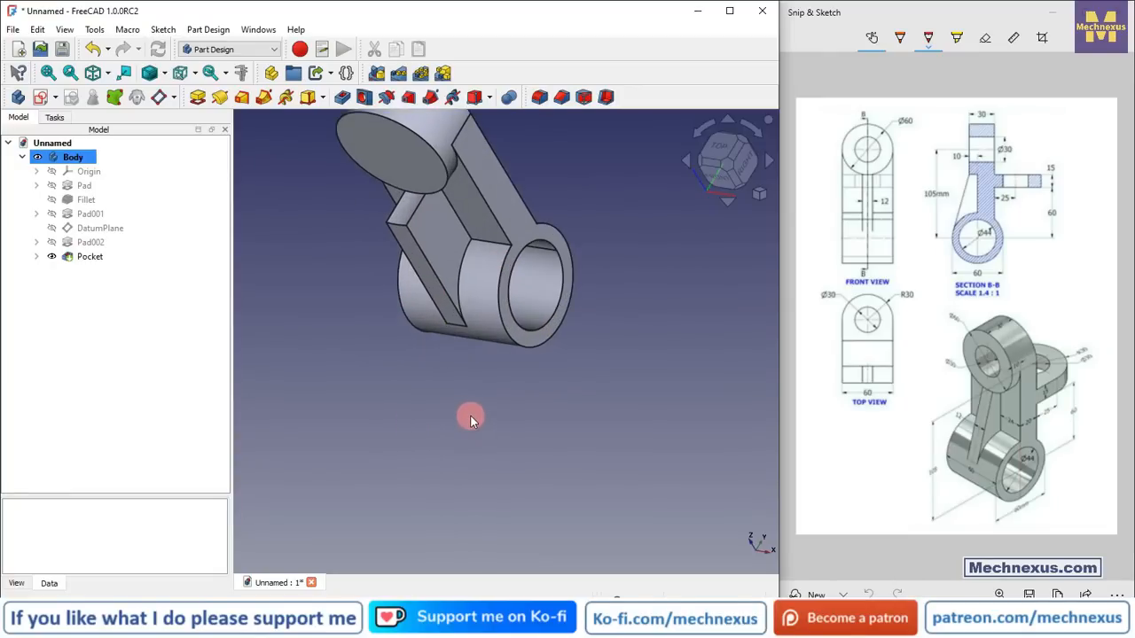
key(0)
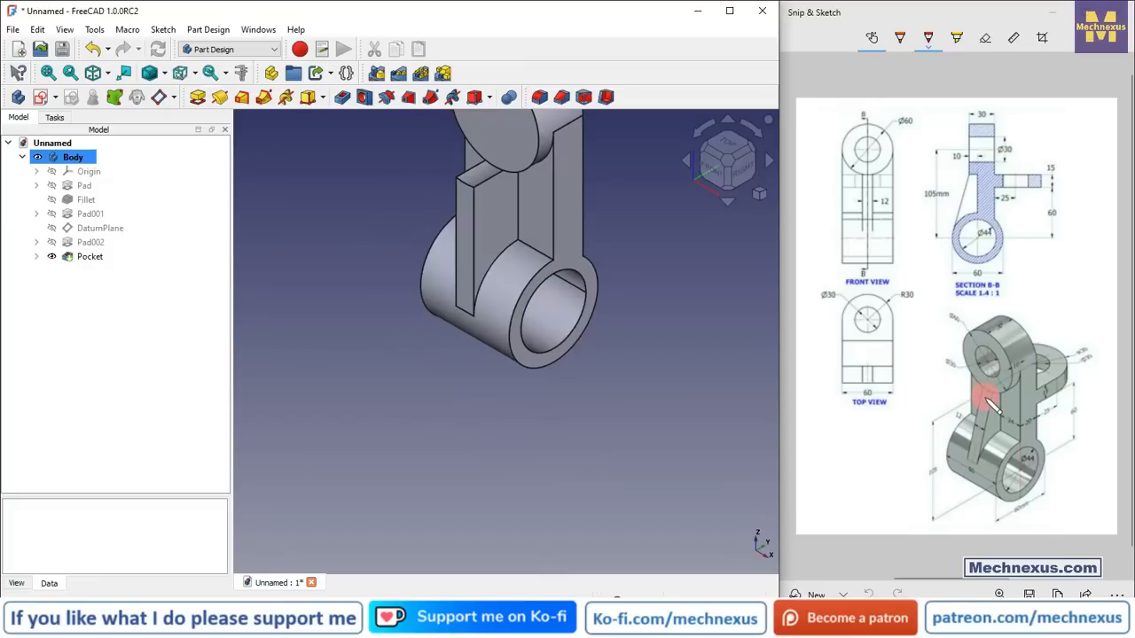
scroll(405, 401, down, 3)
scroll(463, 319, up, 5)
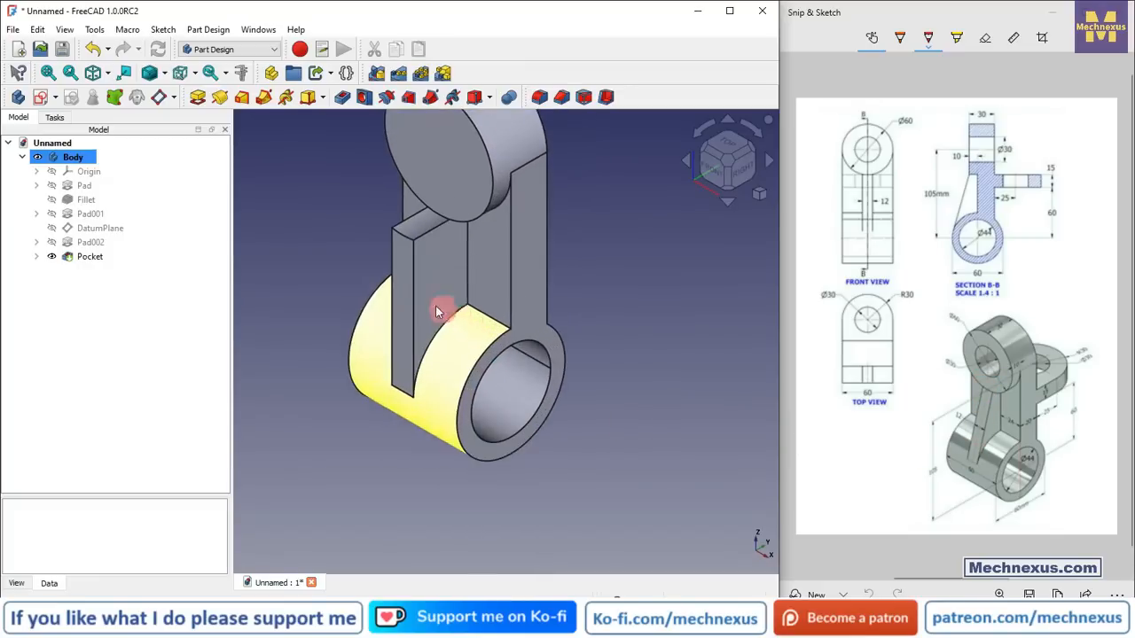
click(455, 284)
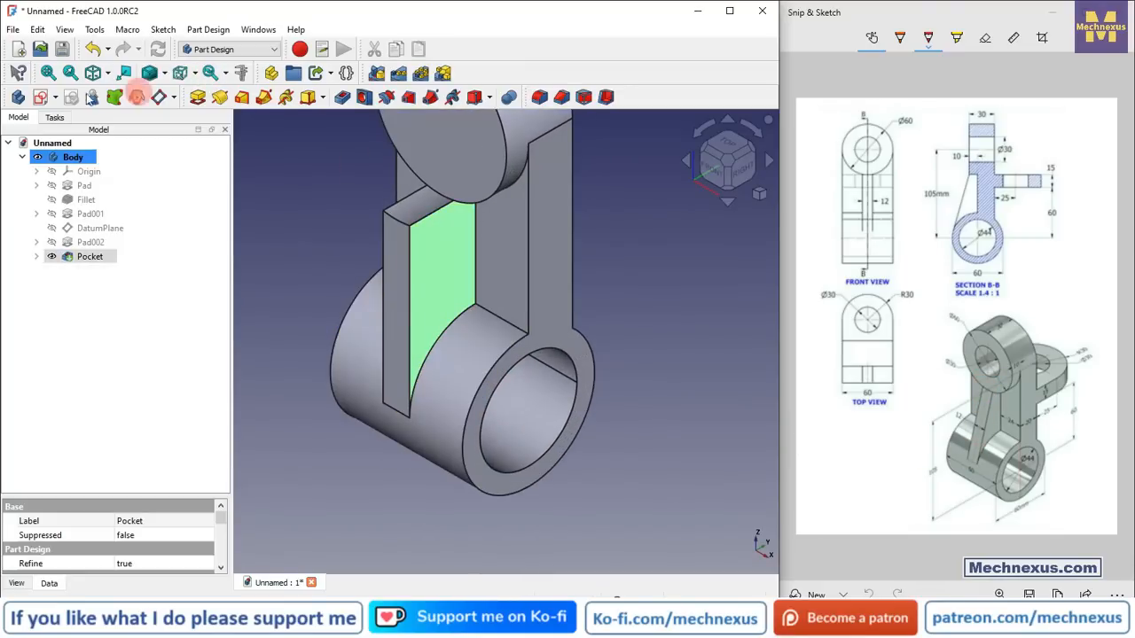
click(40, 92)
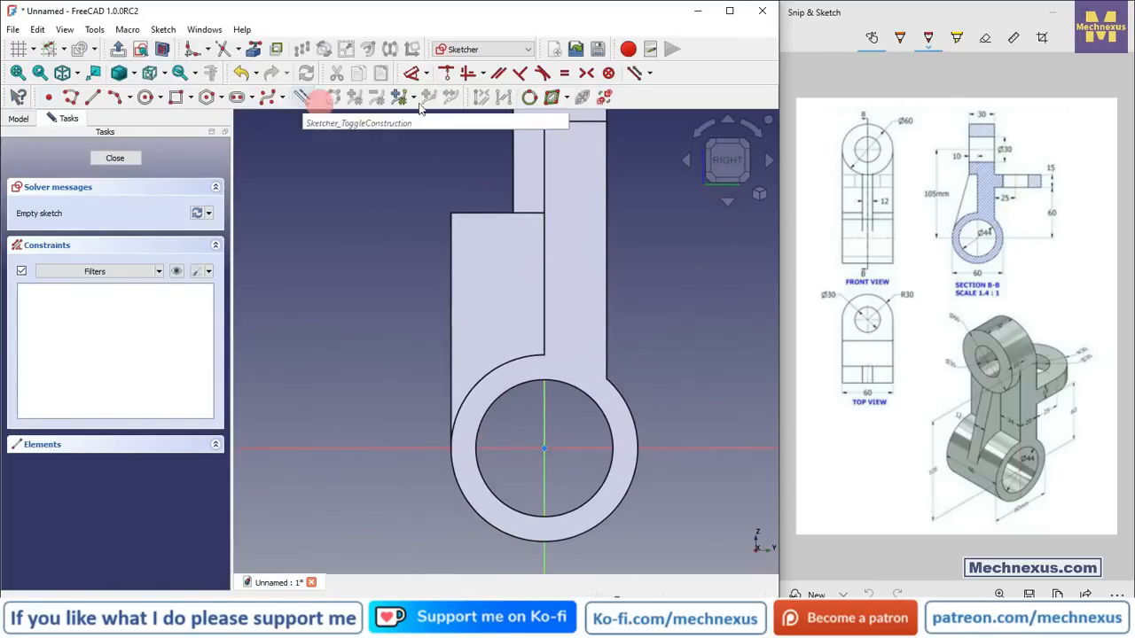
Step: Import the arm's edge as external geometry and switch the draw style to Wireframe
click(255, 50)
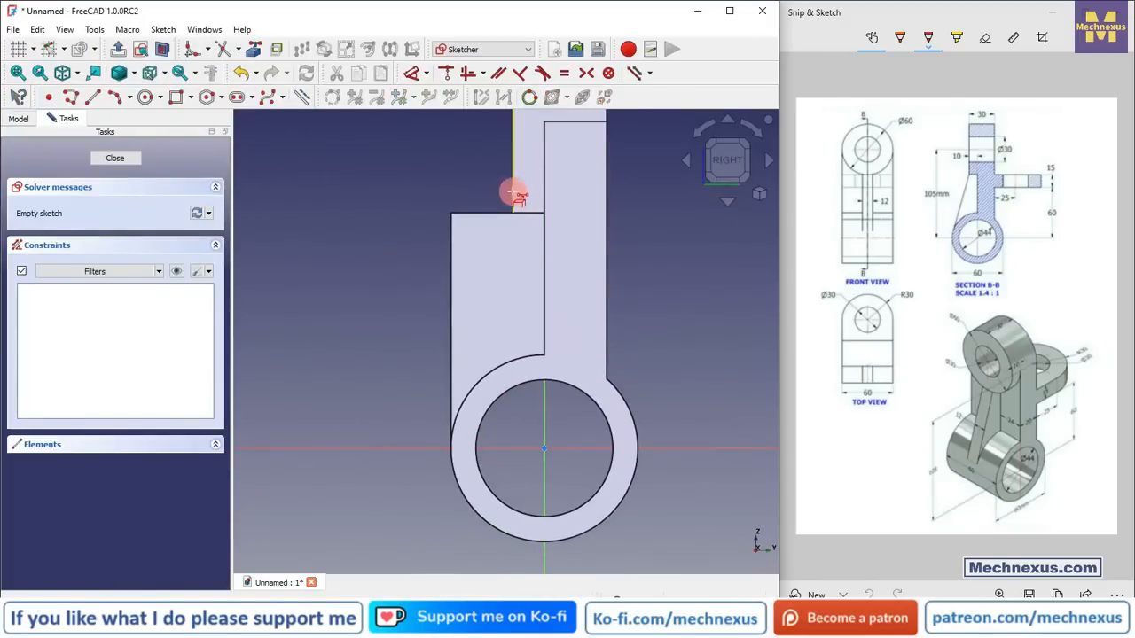
click(512, 191)
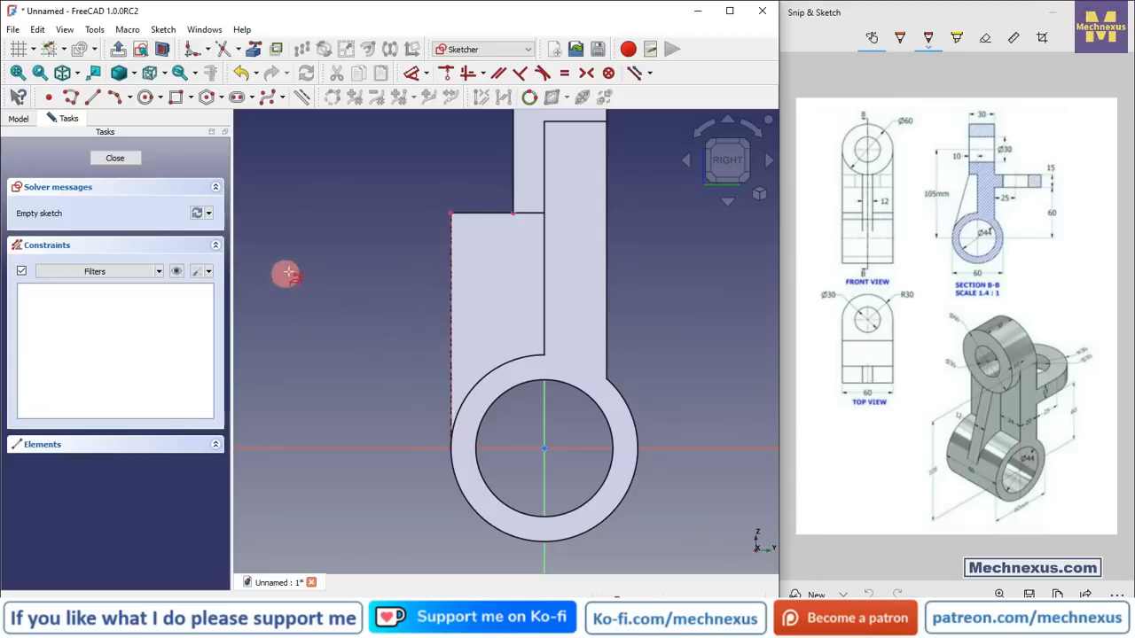
click(136, 79)
click(151, 121)
scroll(335, 331, up, 1)
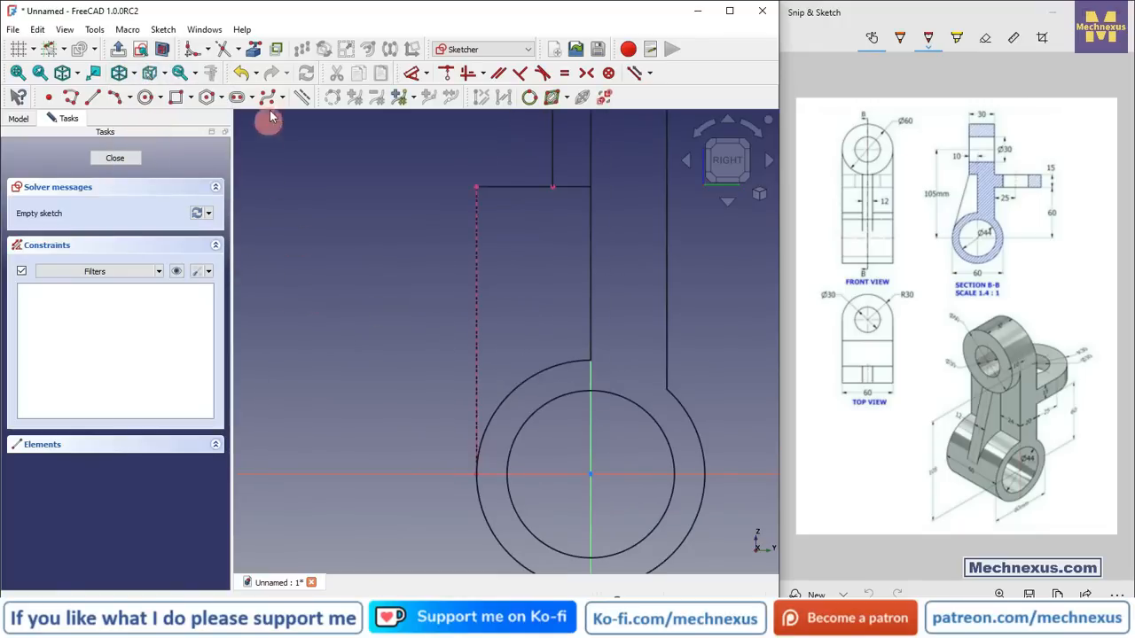
click(252, 49)
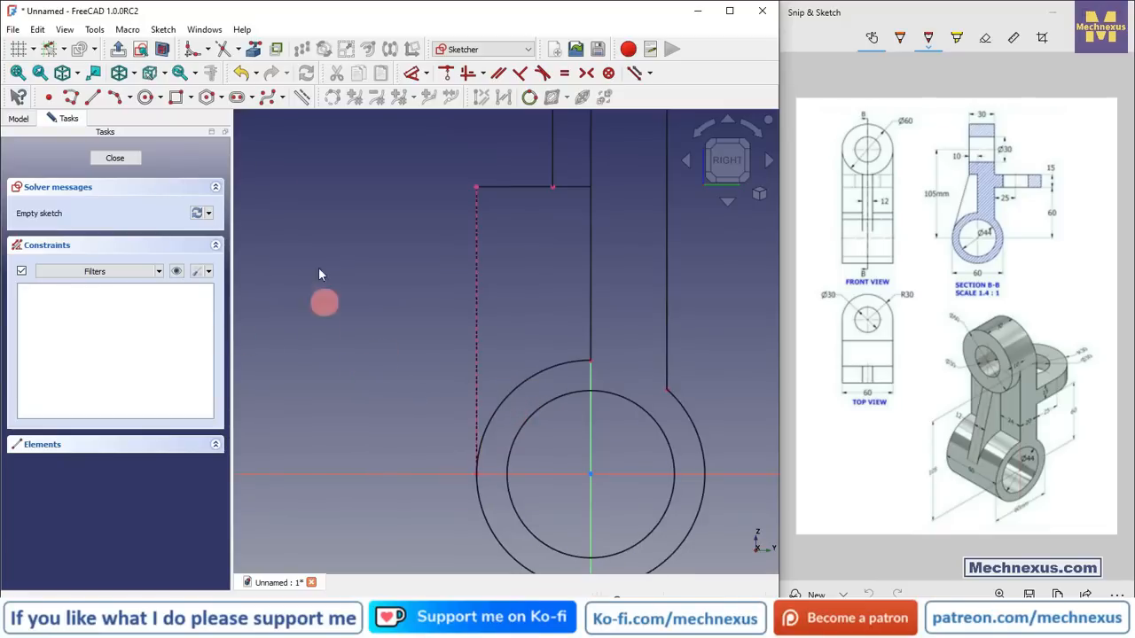
Step: Draw a sloped line from the arm edge's corner down to the ring and constrain it tangent to the ring's outer circle
click(92, 96)
click(553, 187)
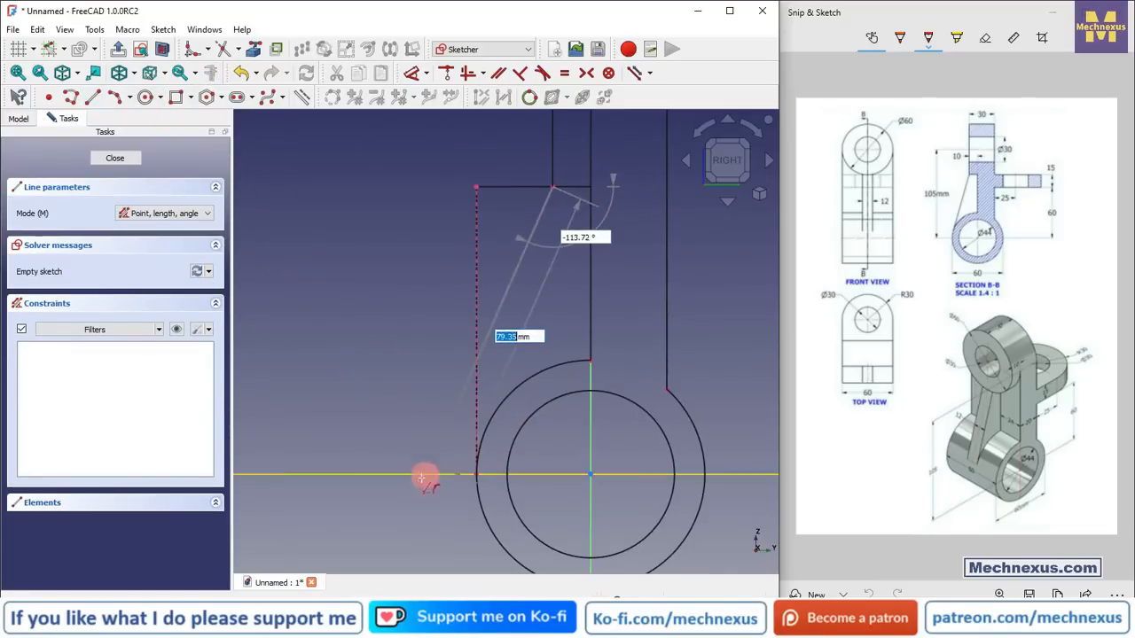
right_click(388, 404)
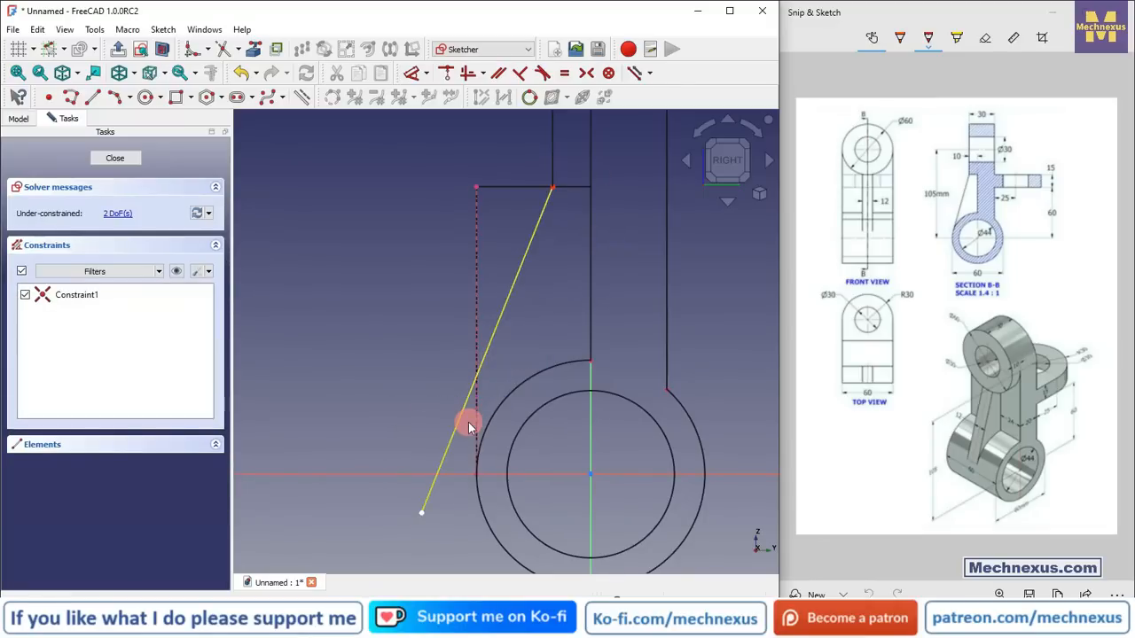
mouse_move(446, 425)
middle_down()
mouse_move(457, 451)
mouse_move(468, 399)
middle_up()
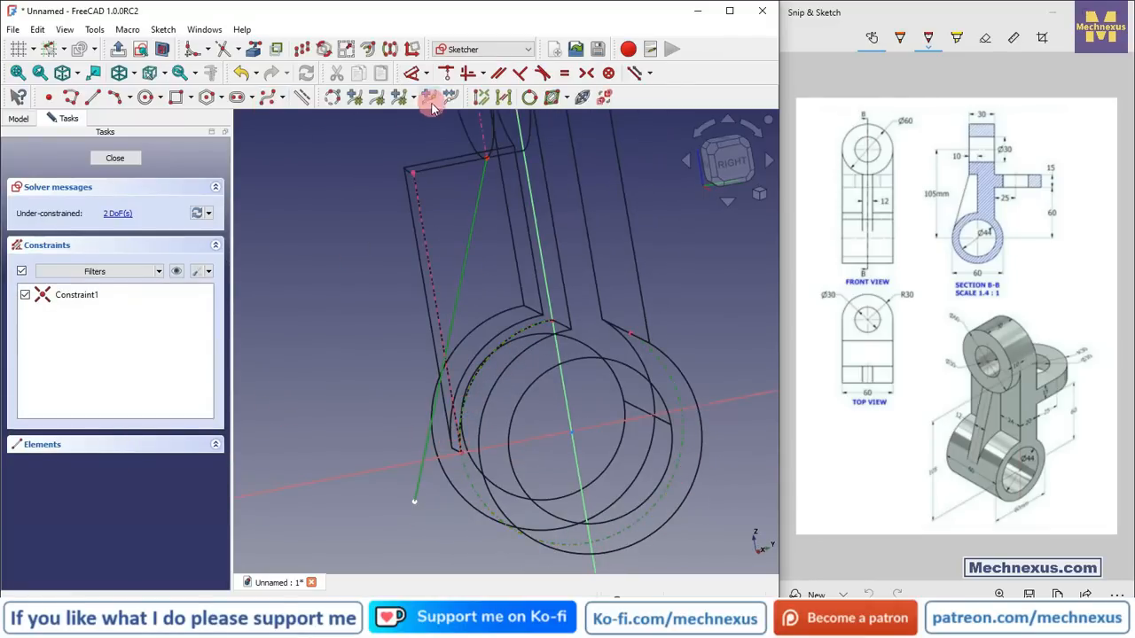
click(543, 73)
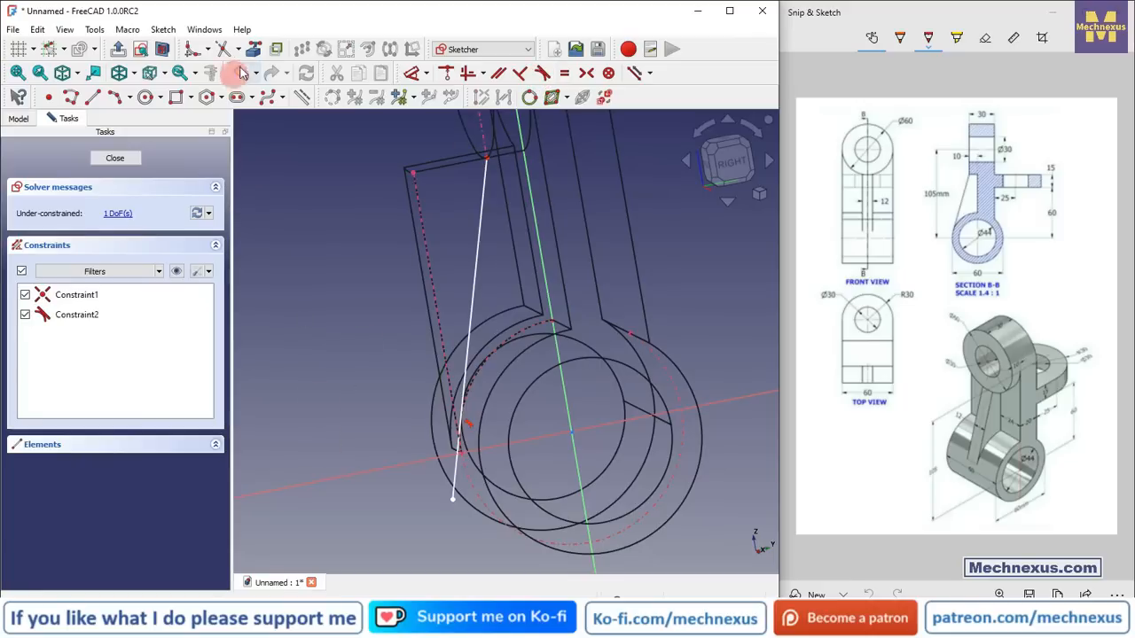
click(452, 482)
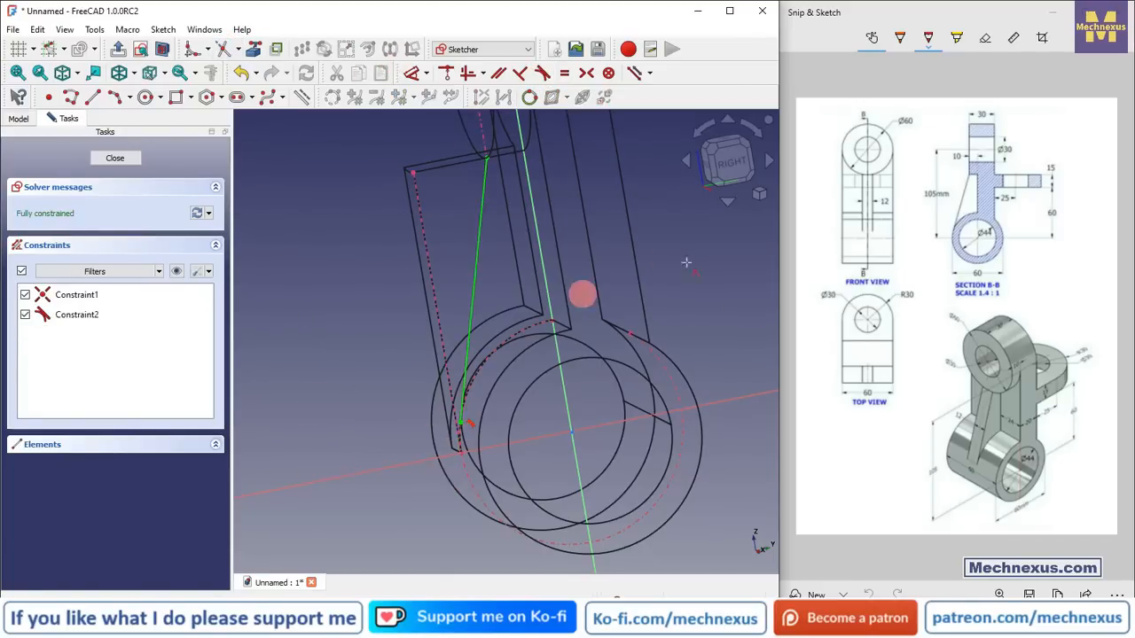
click(733, 196)
scroll(443, 471, up, 3)
click(111, 101)
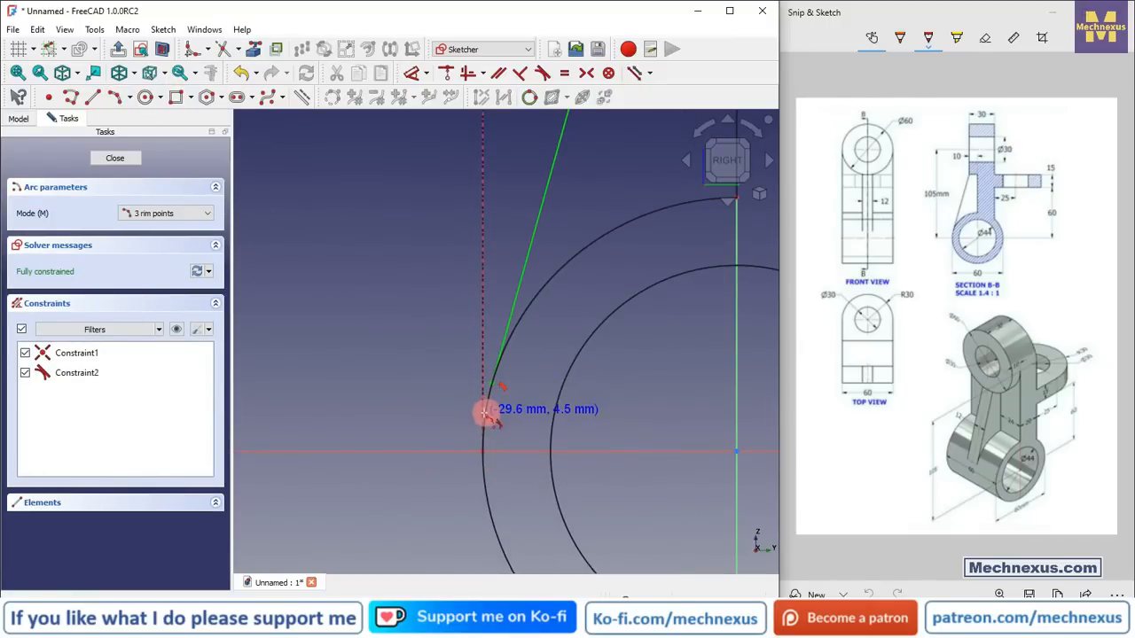
click(485, 413)
right_click(416, 412)
Step: Select the two edges at the sloped line's lower end and constrain them equal
middle_drag(431, 423, 456, 439)
drag(448, 347, 450, 470)
scroll(471, 395, up, 7)
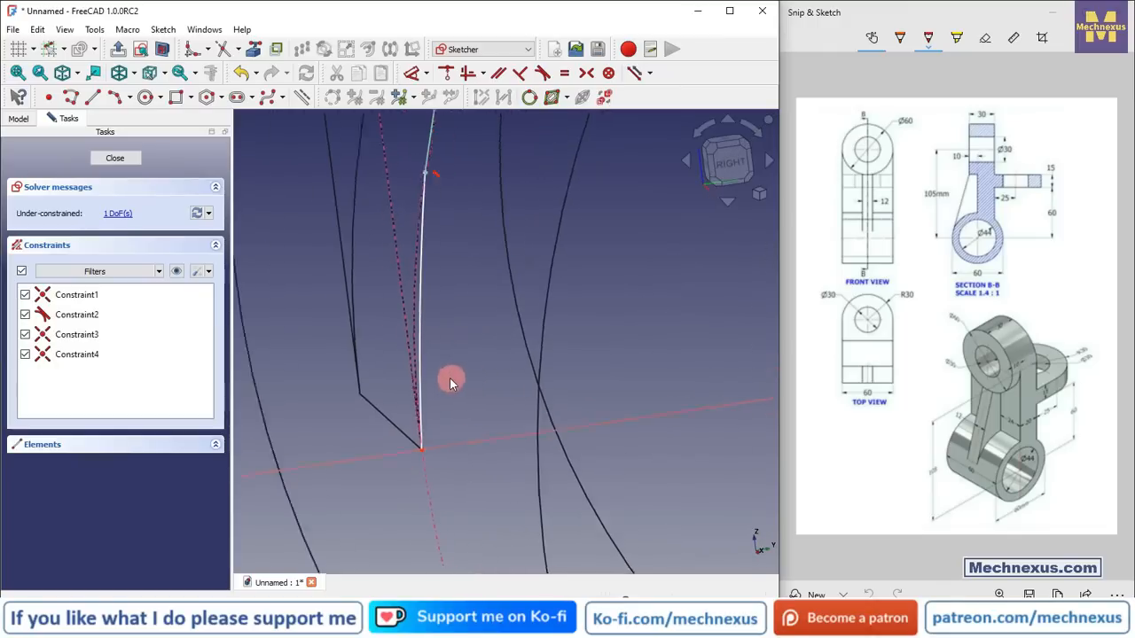
click(416, 307)
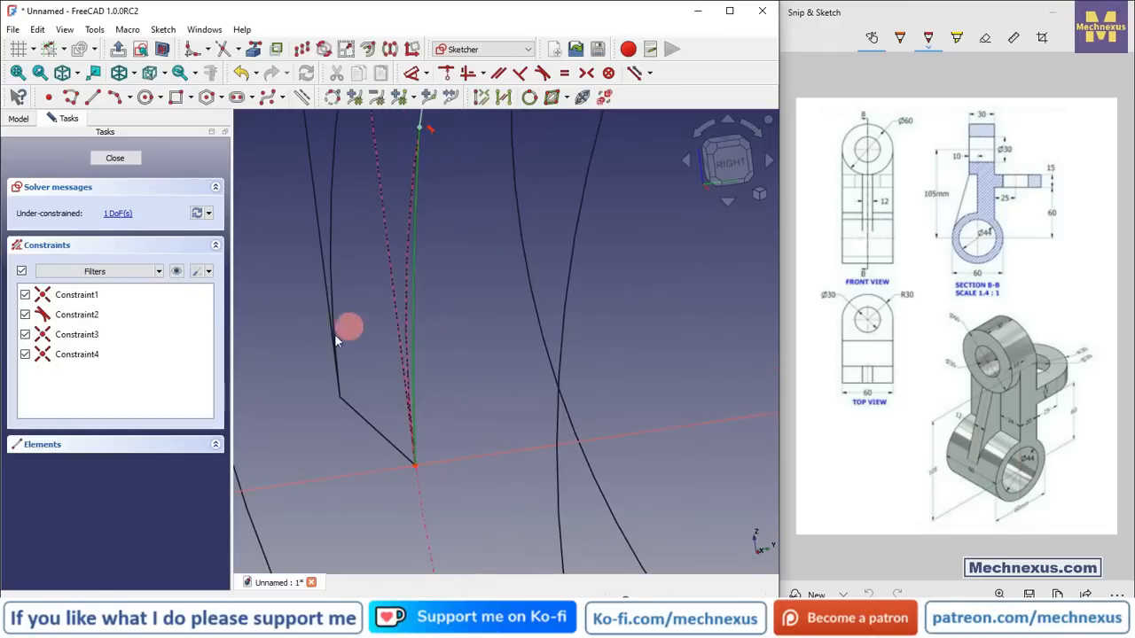
click(404, 260)
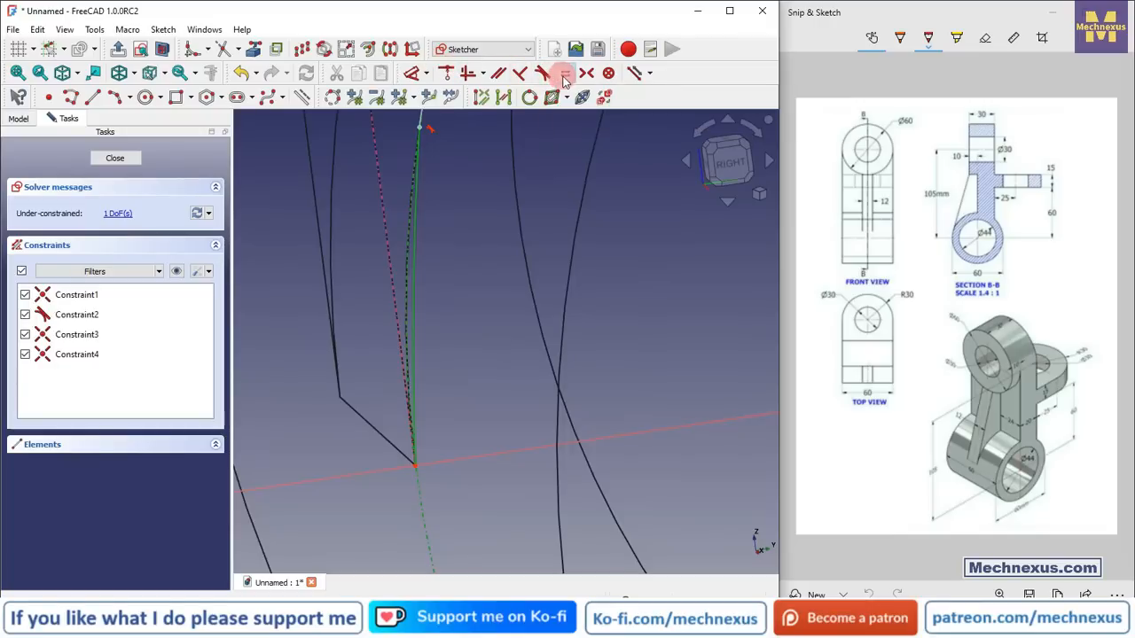
click(565, 74)
scroll(480, 321, down, 4)
click(727, 161)
scroll(413, 377, down, 4)
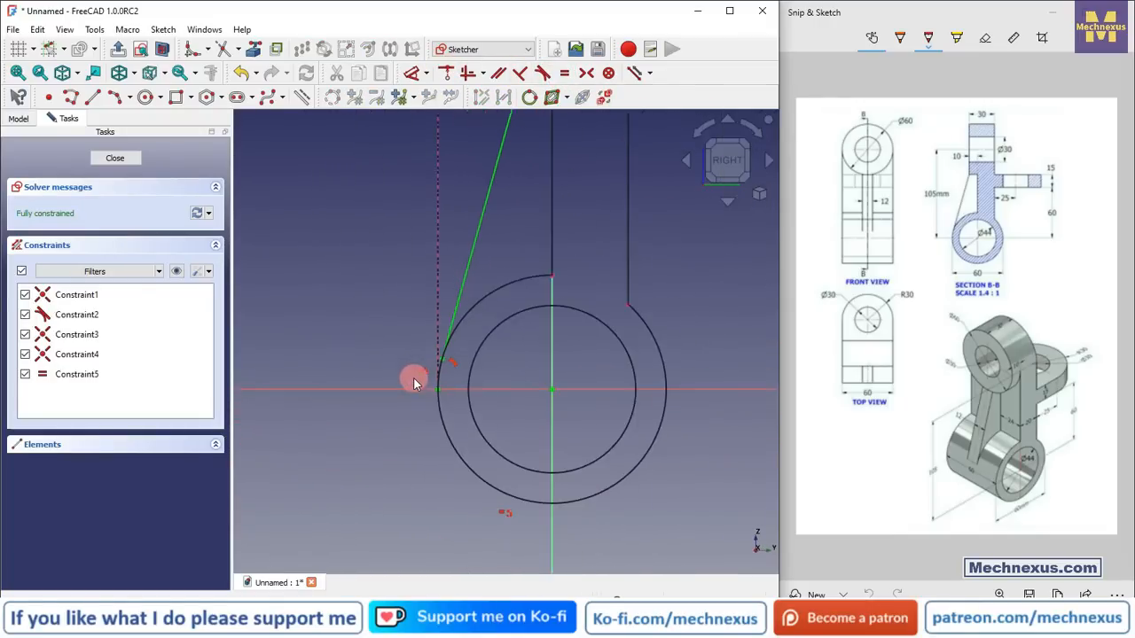
Step: Draw a horizontal line from the sloped line's top and a vertical line down to the ring, then return to Flat lines
scroll(282, 195, up, 1)
click(92, 97)
click(503, 224)
click(496, 224)
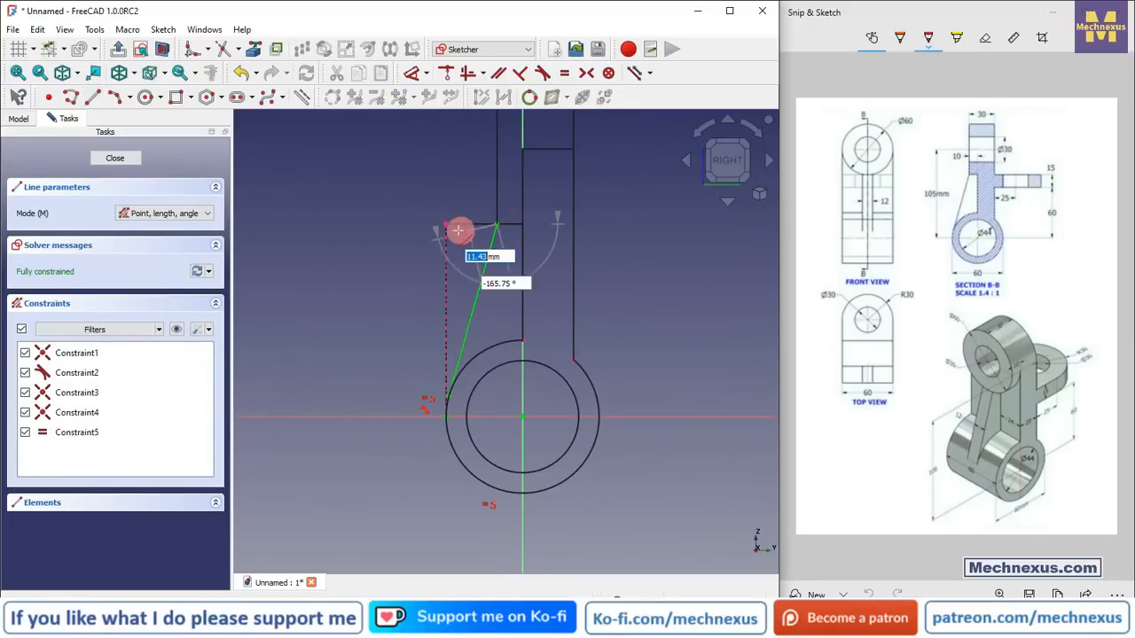
click(445, 223)
scroll(426, 415, up, 4)
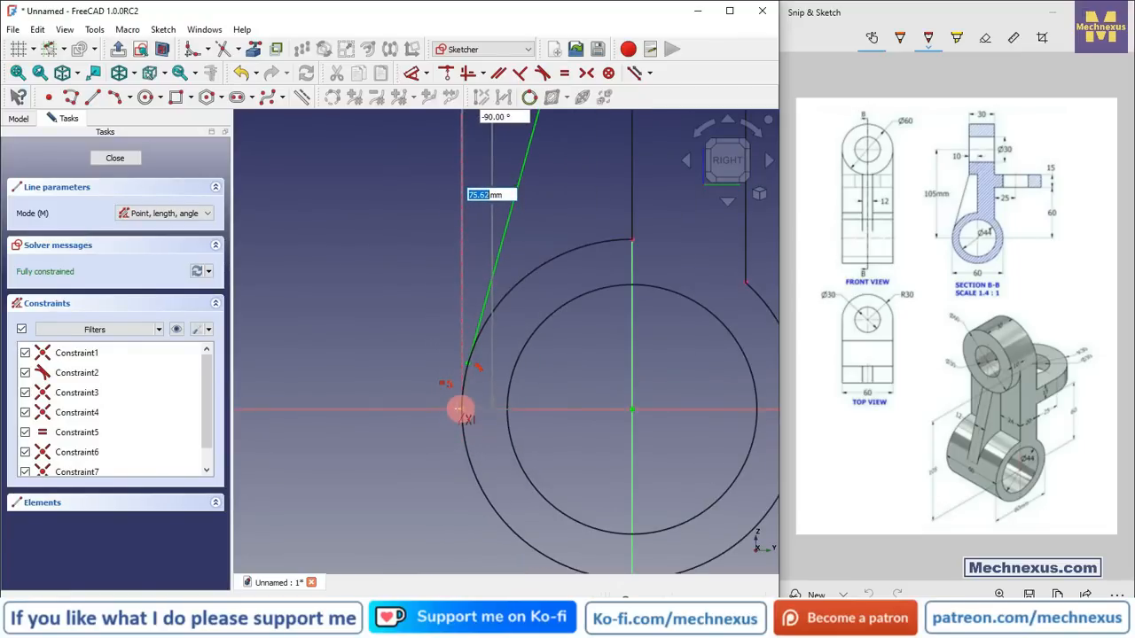
click(460, 408)
right_click(375, 323)
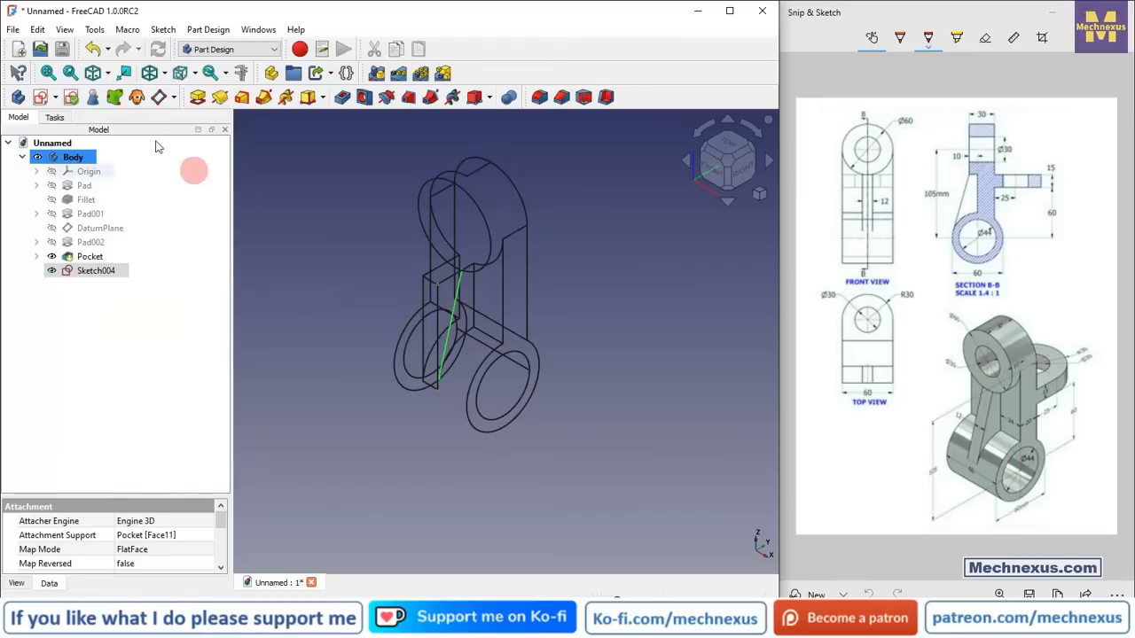
click(164, 76)
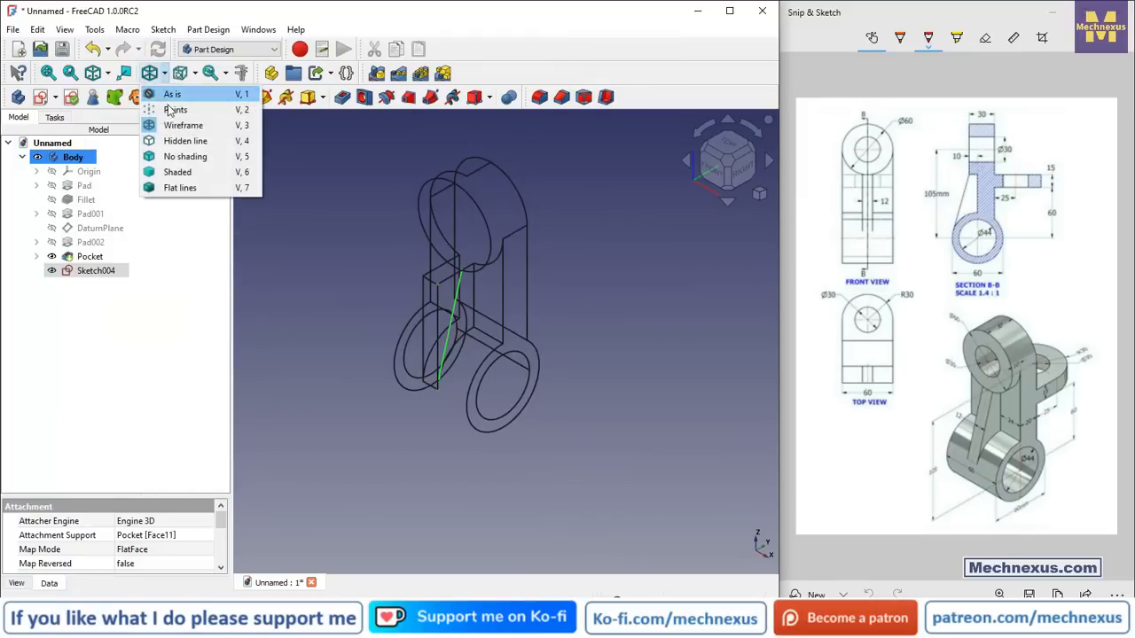
click(178, 190)
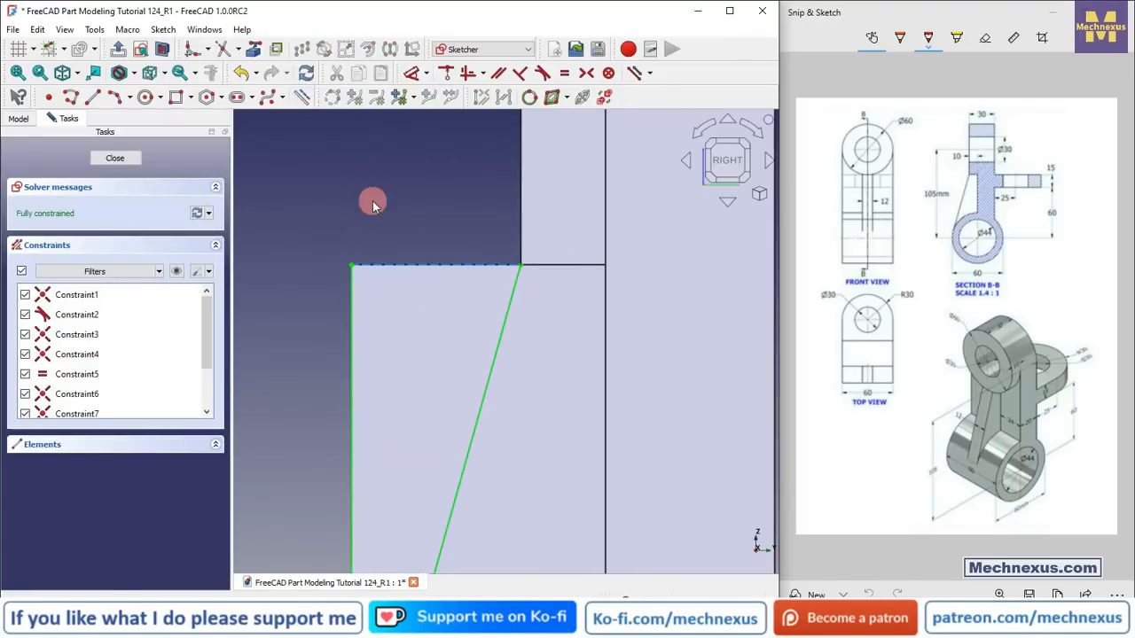
Step: Draw a short vertical line up from the arm edge's left corner and a horizontal line across above the edge
scroll(378, 220, up, 2)
scroll(488, 291, up, 2)
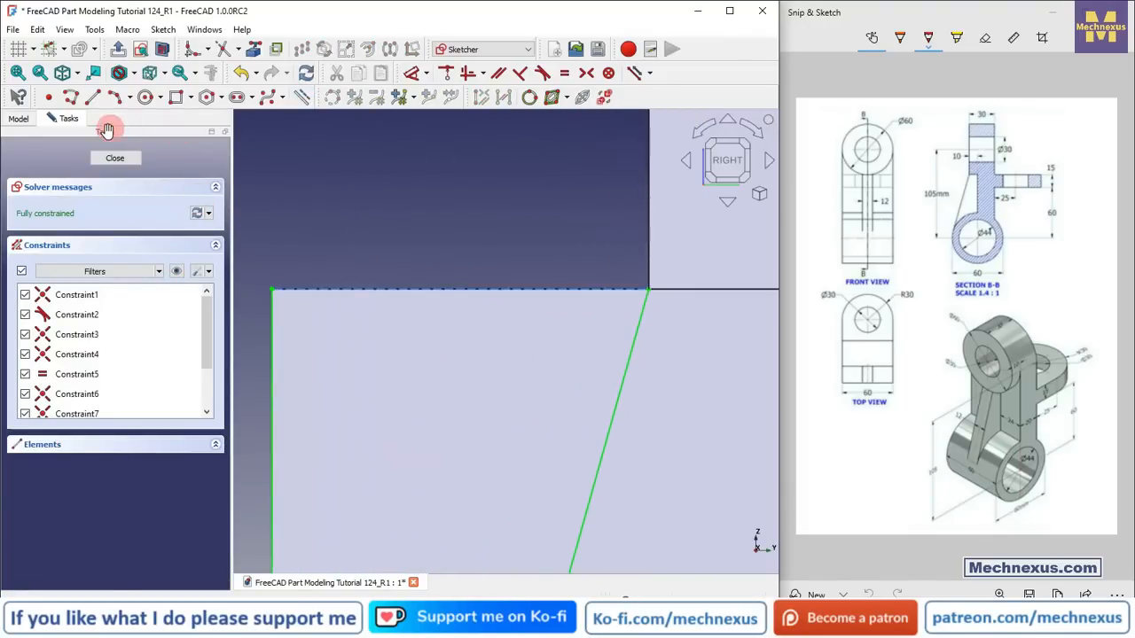
click(274, 283)
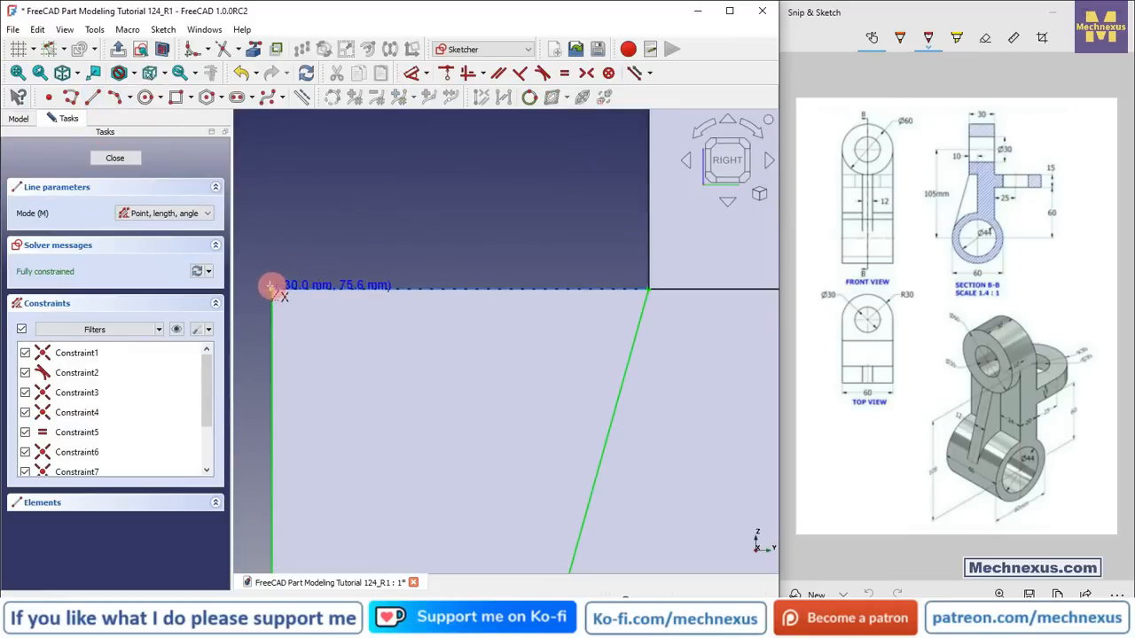
click(272, 254)
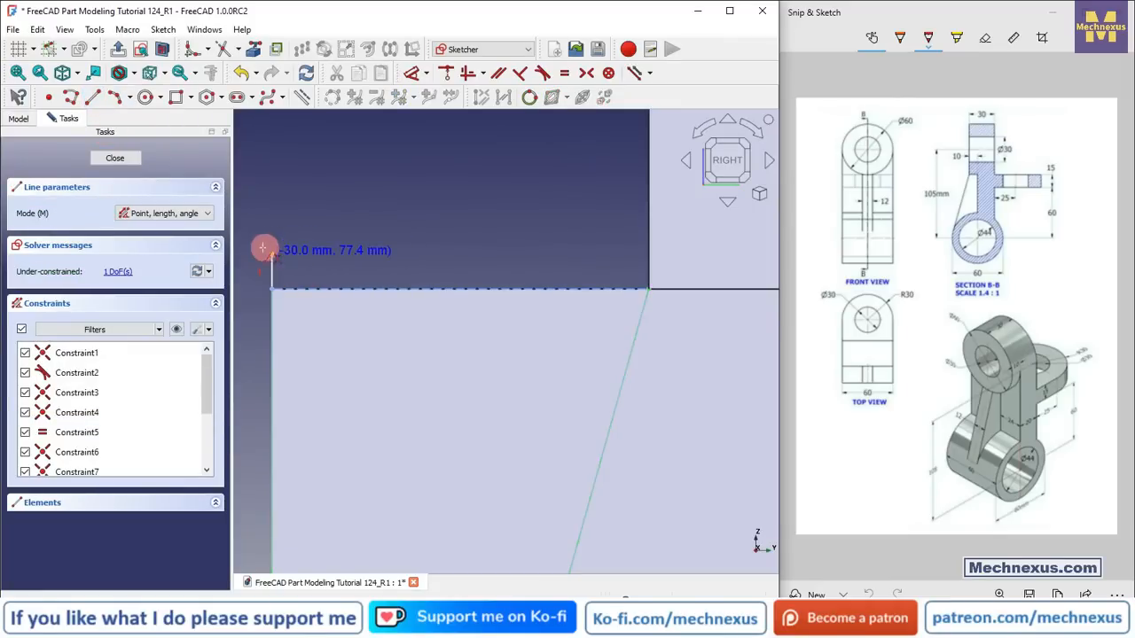
click(645, 253)
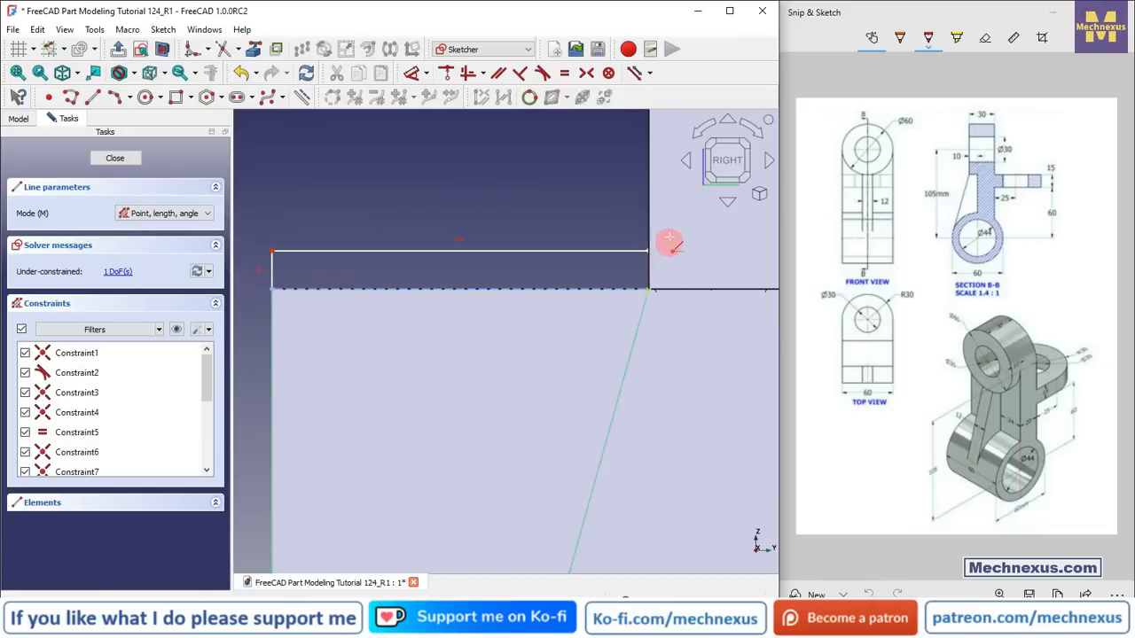
scroll(666, 253, up, 5)
Step: Switch to Wireframe and draw a vertical line from the arm edge's right corner up to the horizontal line's end
click(135, 74)
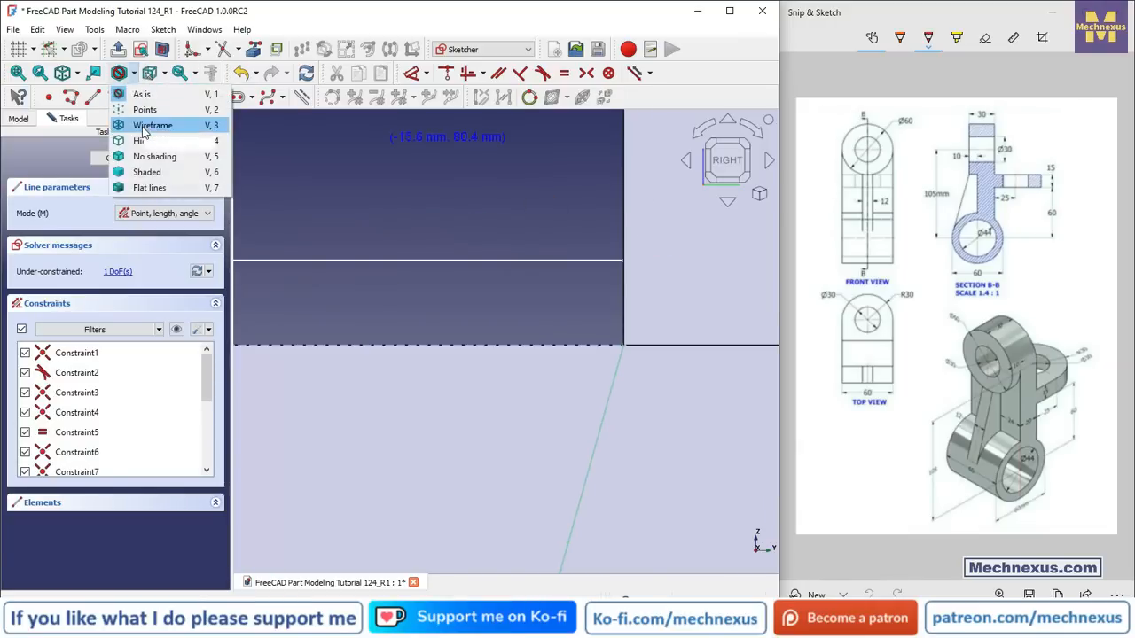
click(146, 133)
scroll(718, 319, up, 3)
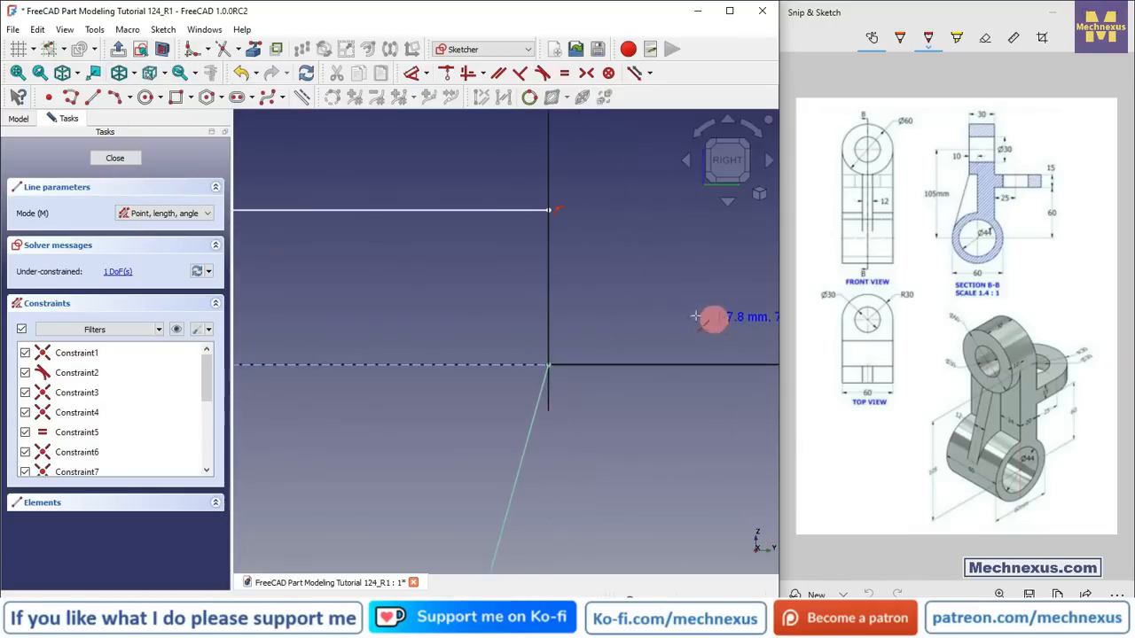
click(548, 363)
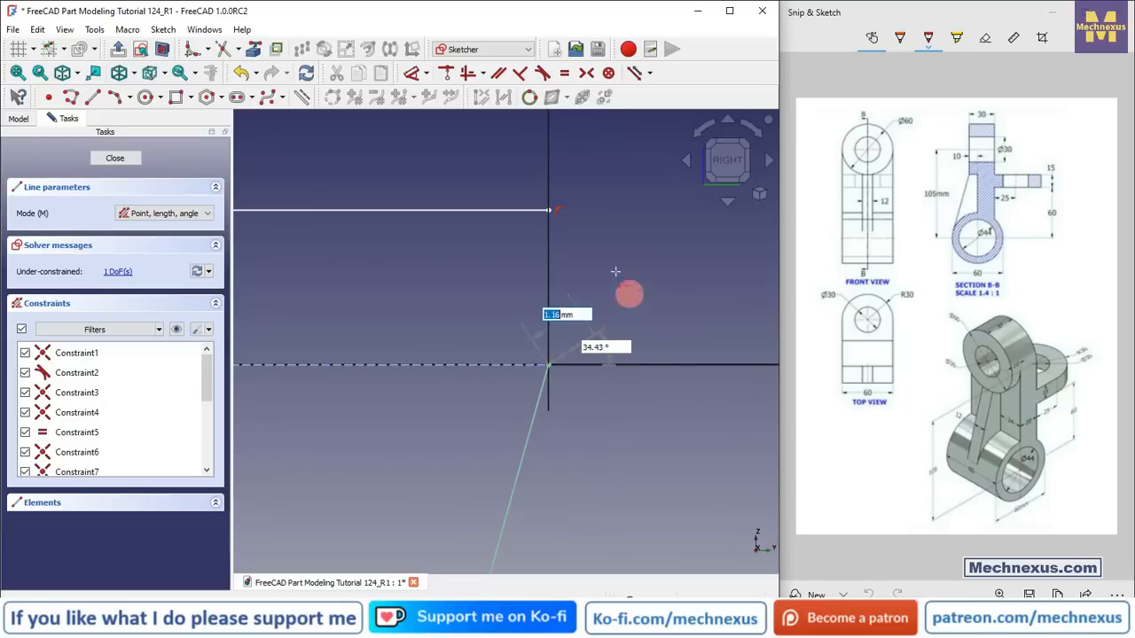
click(547, 211)
right_click(446, 275)
Step: Constrain the narrow rectangle's height to 0.5 mm and close the sketch
scroll(655, 332, down, 5)
scroll(654, 330, down, 3)
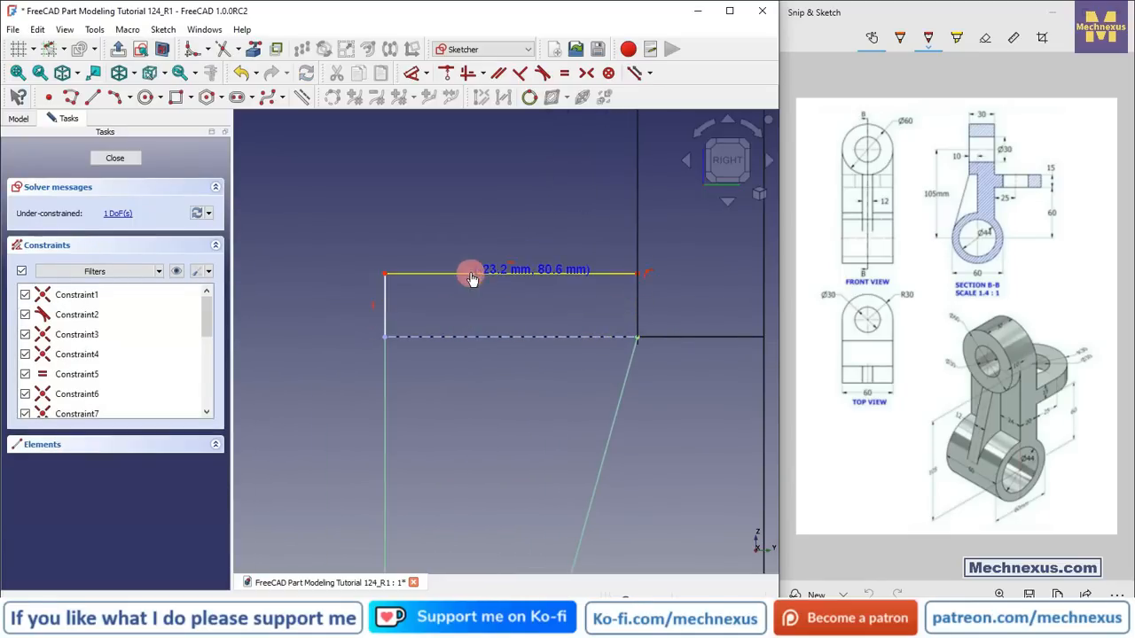
drag(473, 315, 377, 320)
scroll(377, 323, up, 5)
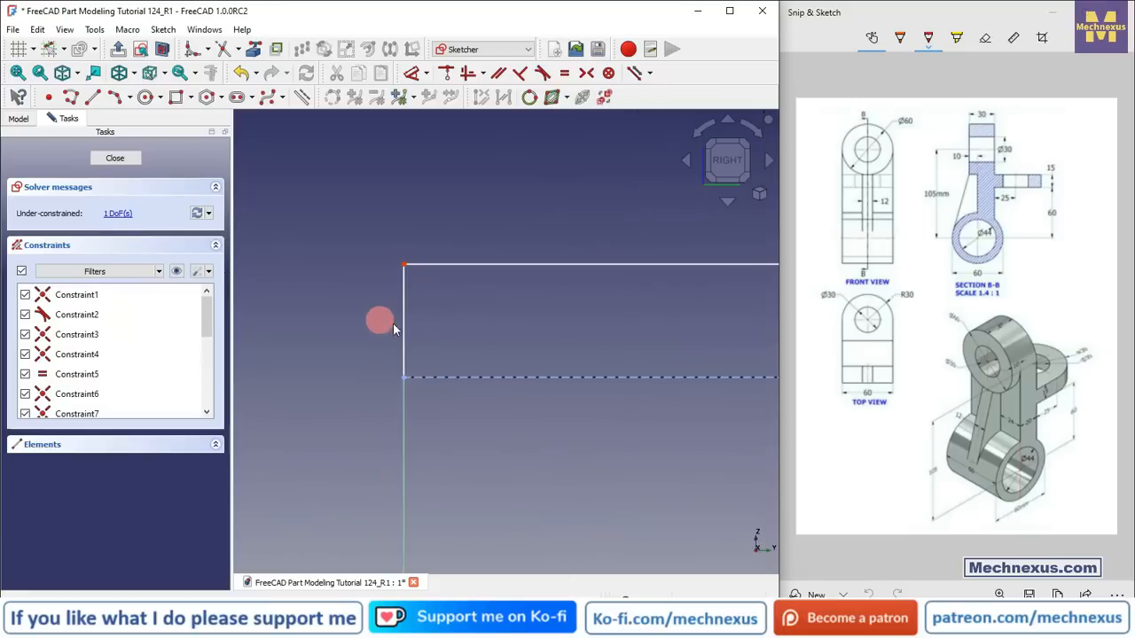
click(403, 324)
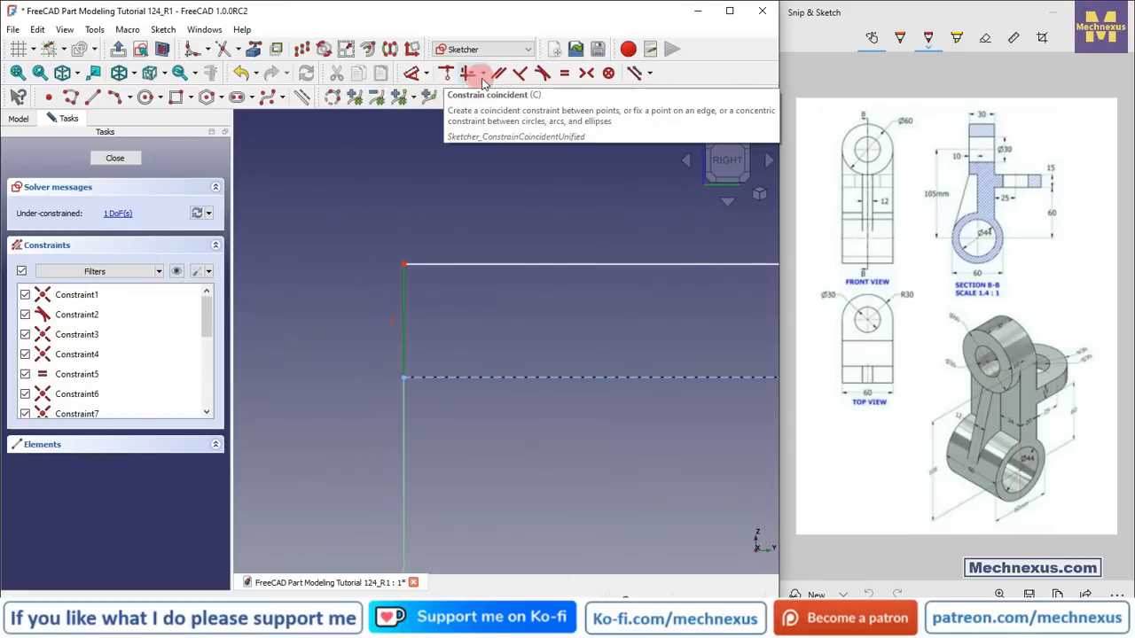
click(411, 74)
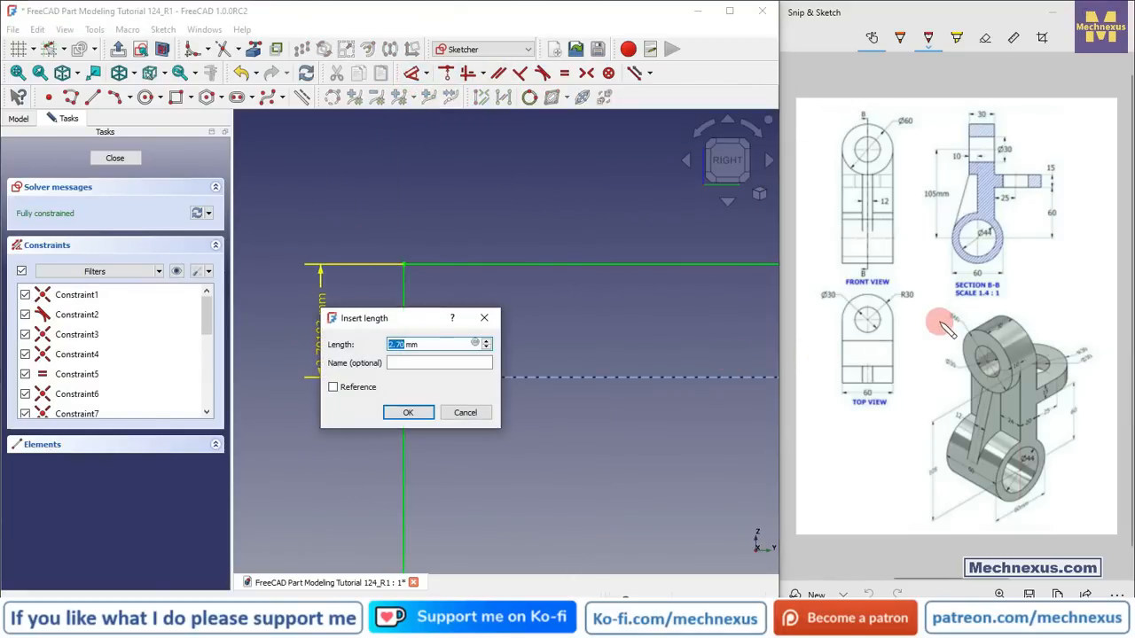
text(0.)
key(Return)
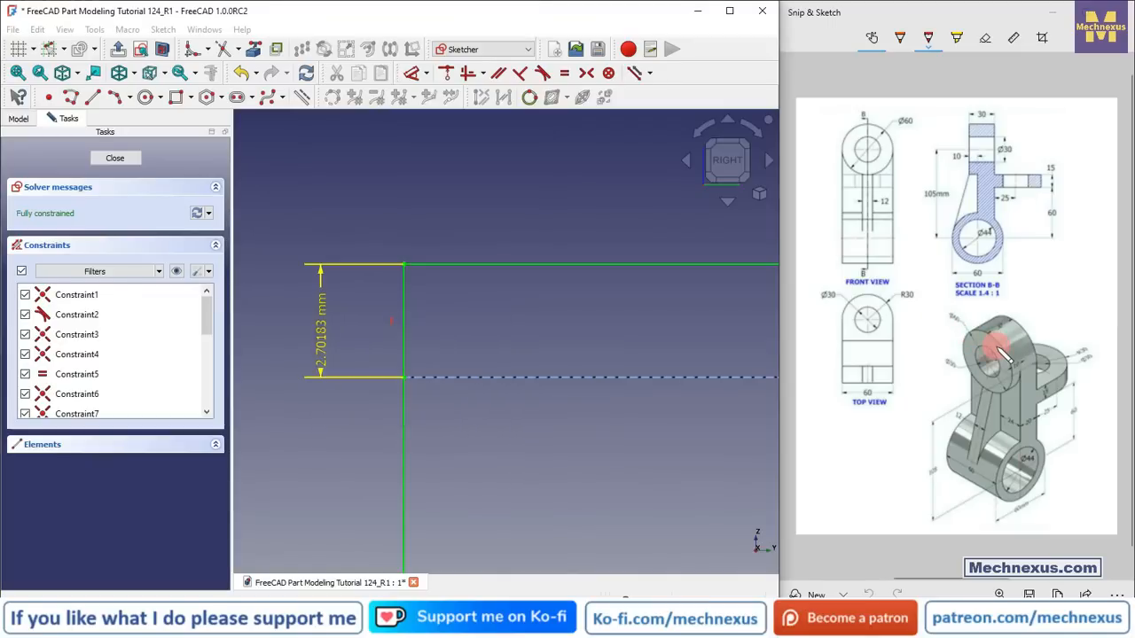
scroll(407, 308, up, 2)
scroll(407, 308, down, 2)
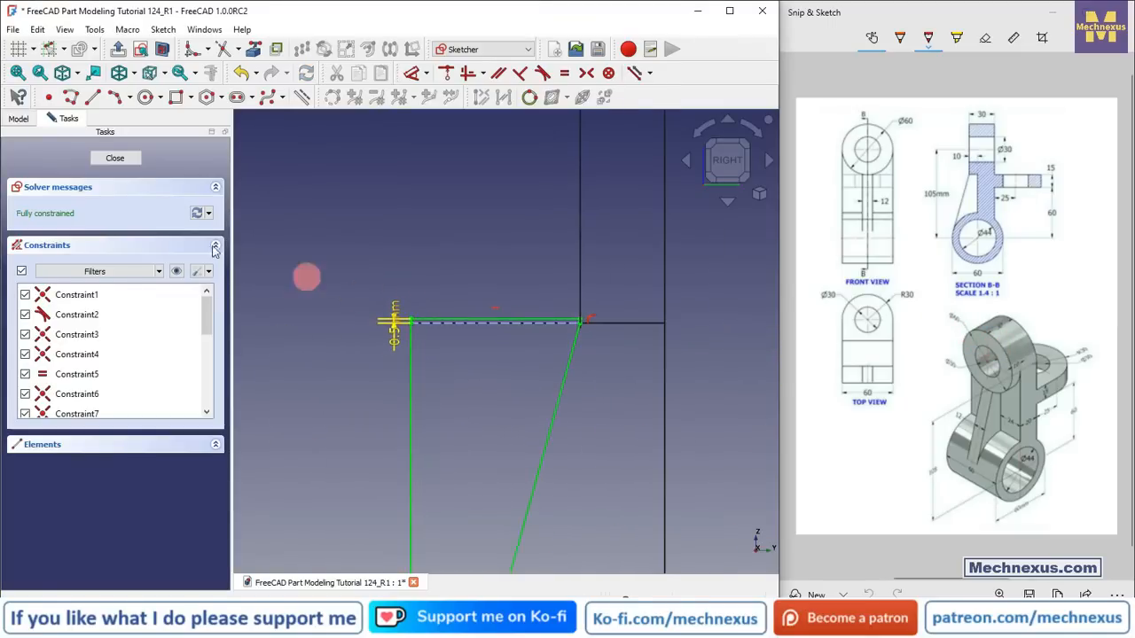
click(115, 158)
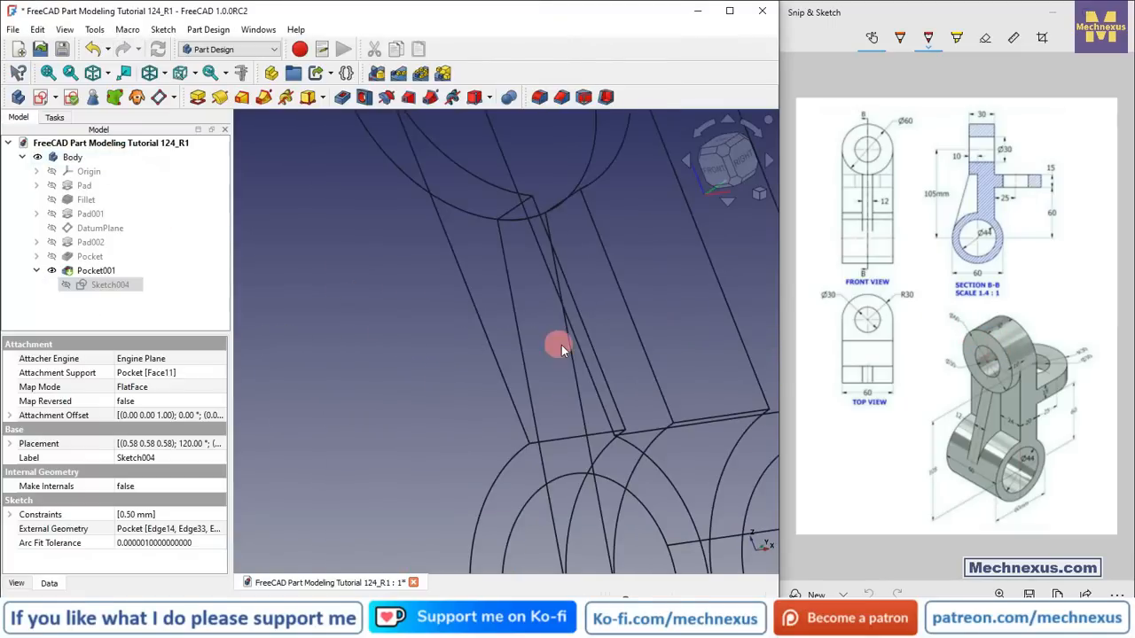
Step: Switch the draw style back to Flat lines and orbit around the bracket to inspect the pocketed arm
click(440, 317)
click(94, 101)
click(110, 78)
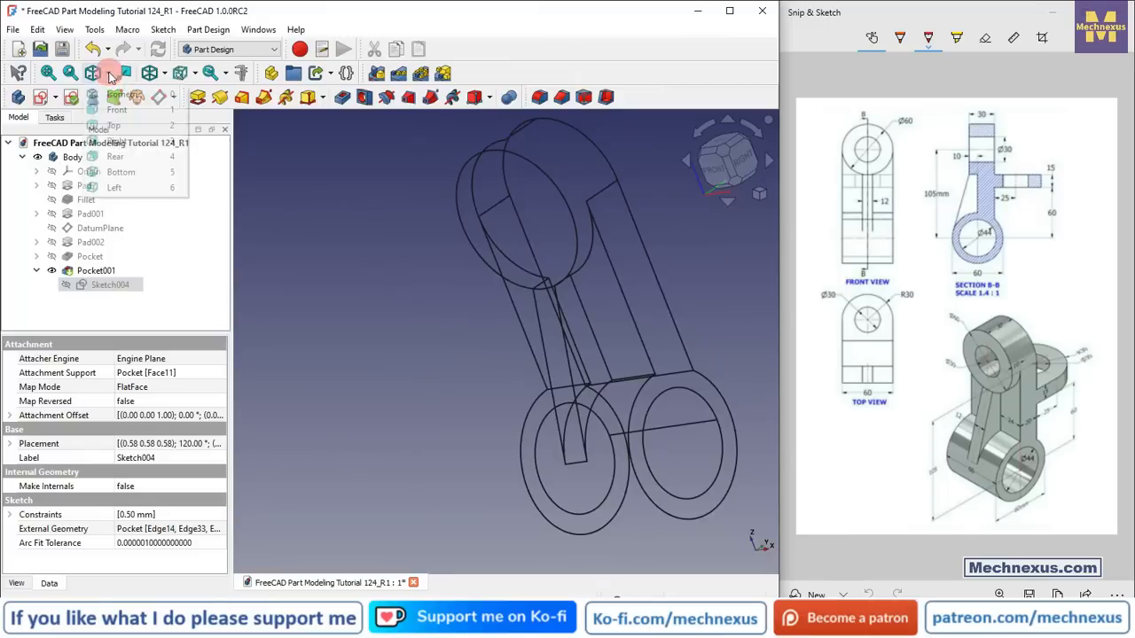
click(158, 76)
click(174, 187)
click(397, 351)
scroll(583, 254, up, 5)
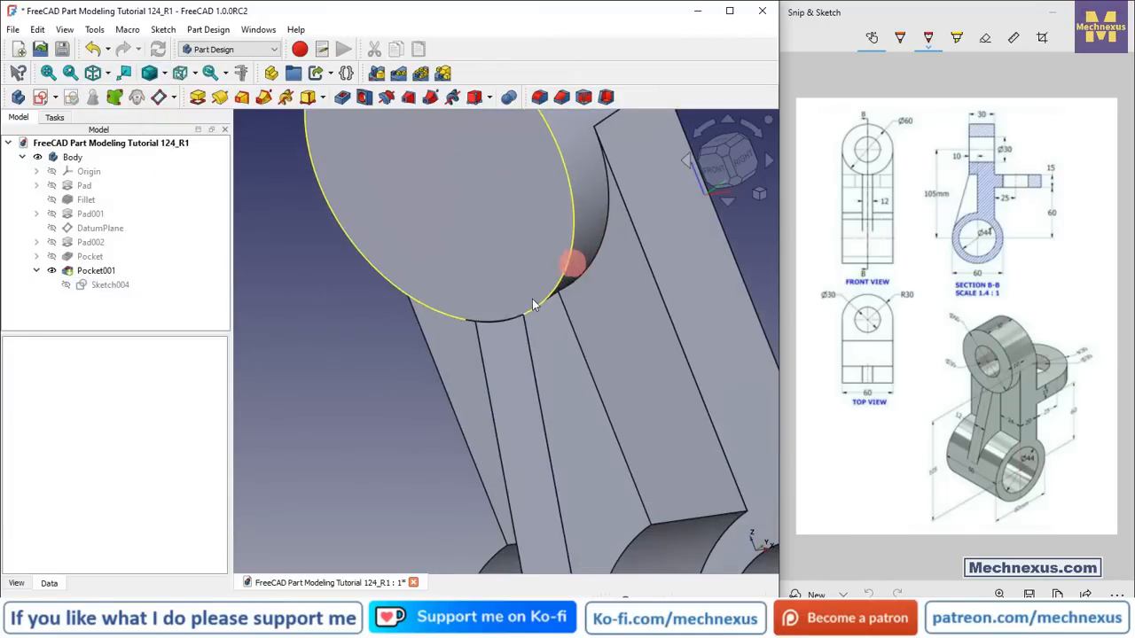
scroll(479, 310, down, 4)
scroll(429, 324, down, 2)
middle_drag(500, 374, 494, 416)
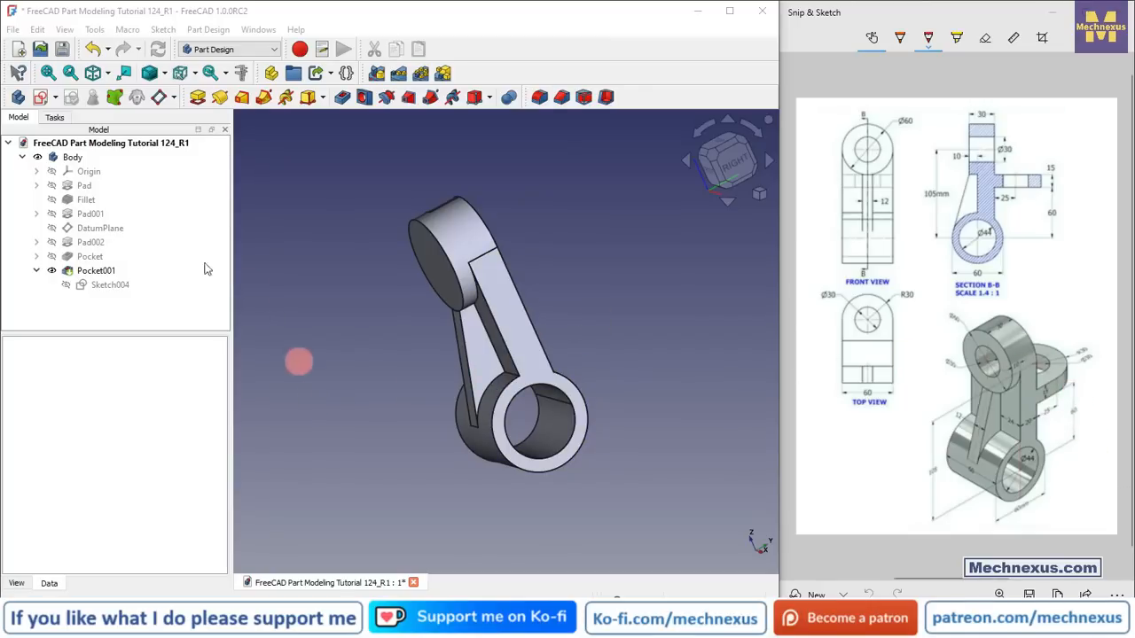
Step: Show the body's origin, select the XY plane, and create a datum plane offset 60 mm along z from it
click(88, 174)
key(space)
scroll(618, 373, down, 1)
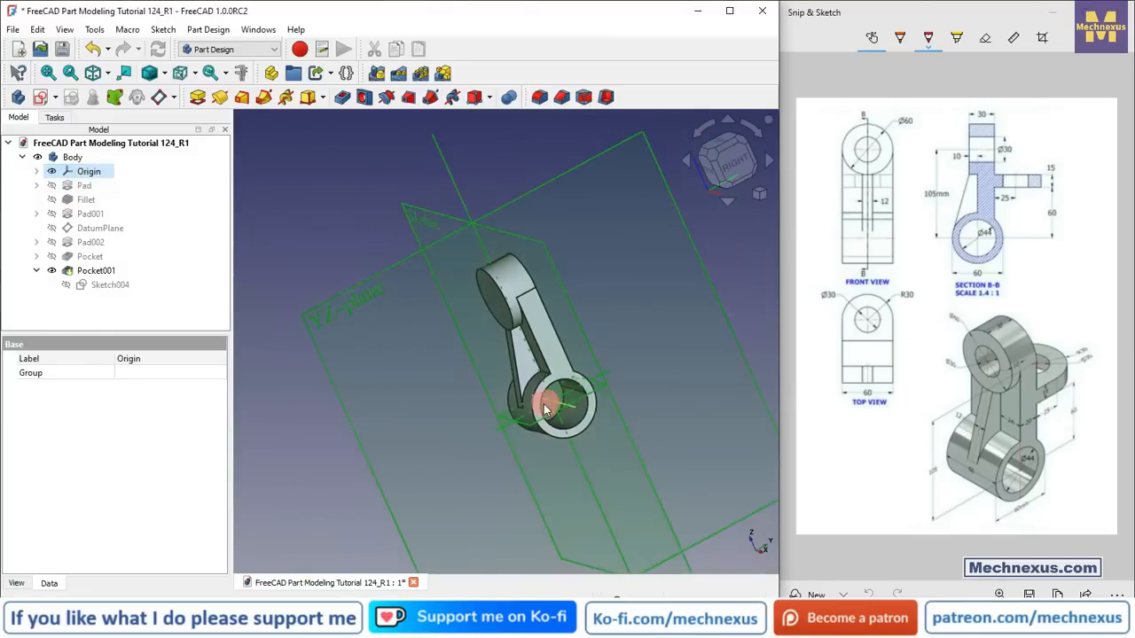
middle_drag(542, 420, 554, 340)
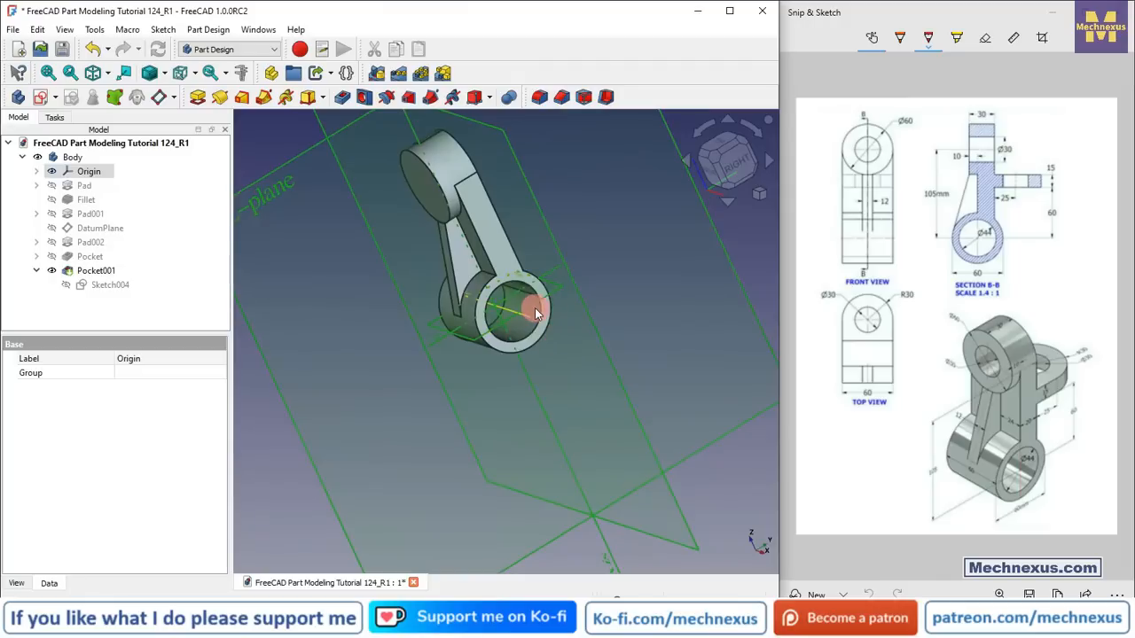
click(533, 304)
scroll(520, 453, down, 3)
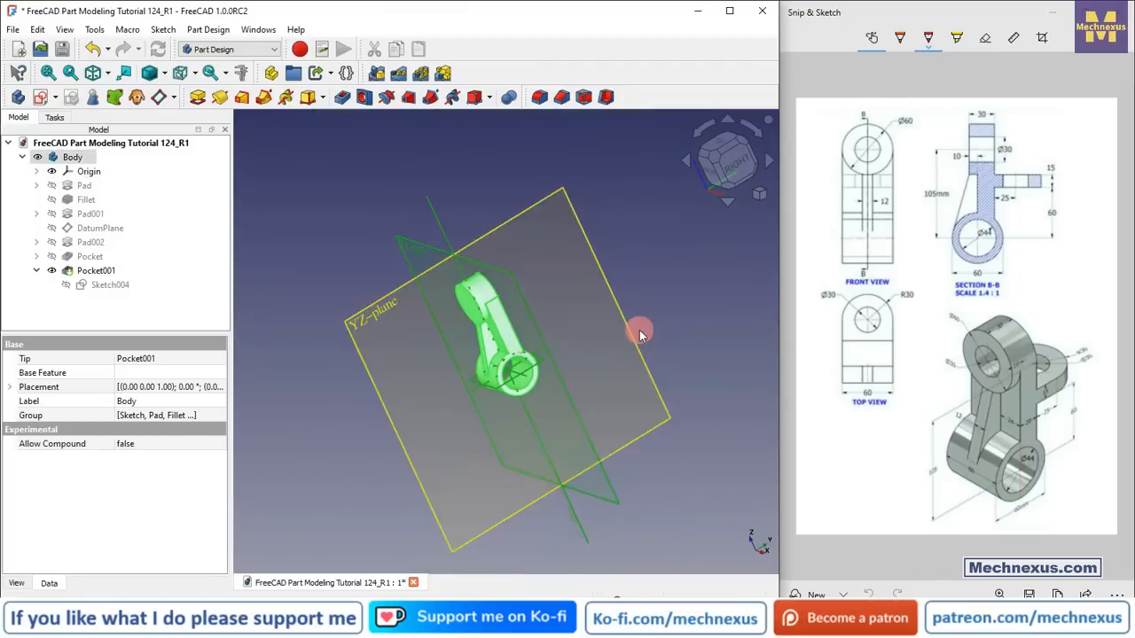
click(682, 299)
scroll(567, 321, up, 5)
scroll(514, 374, up, 2)
click(543, 403)
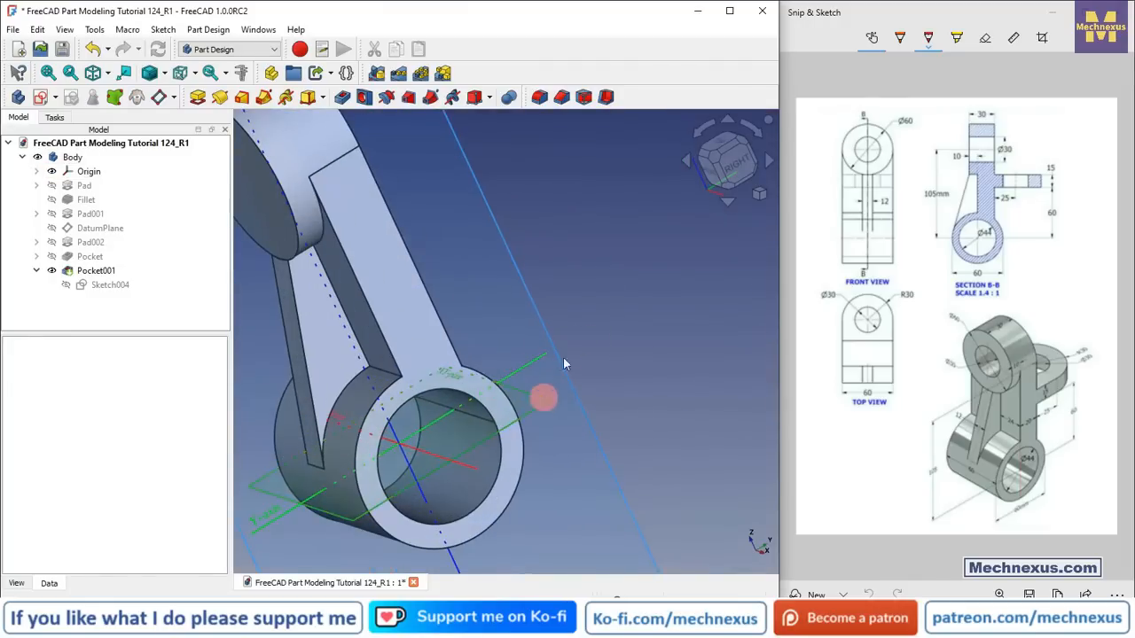
scroll(604, 346, down, 6)
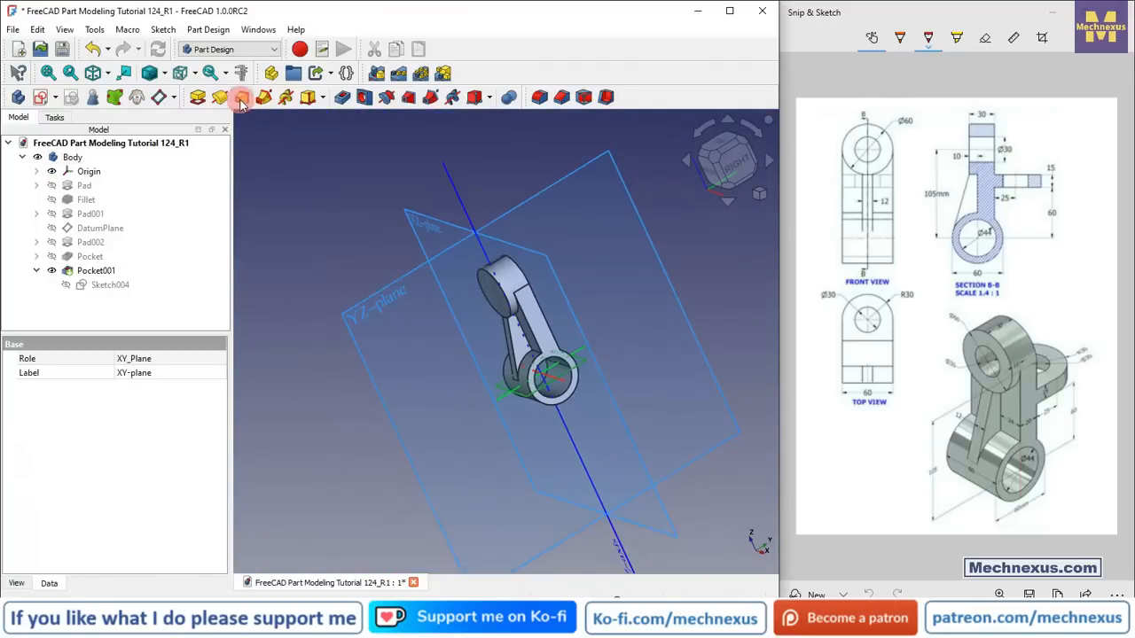
click(174, 97)
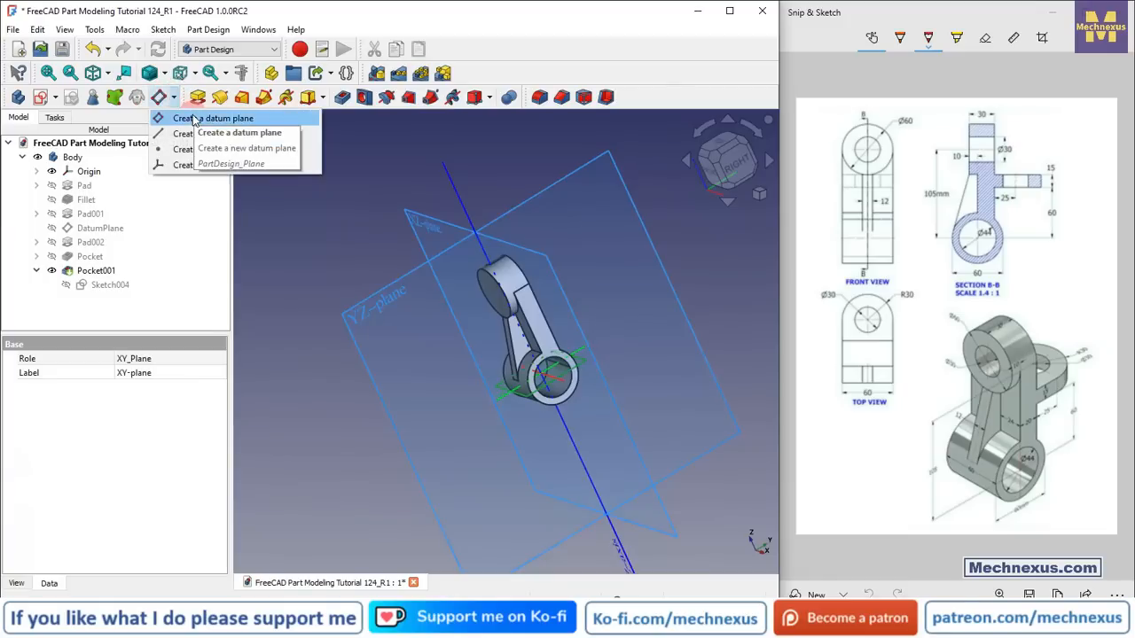
click(193, 115)
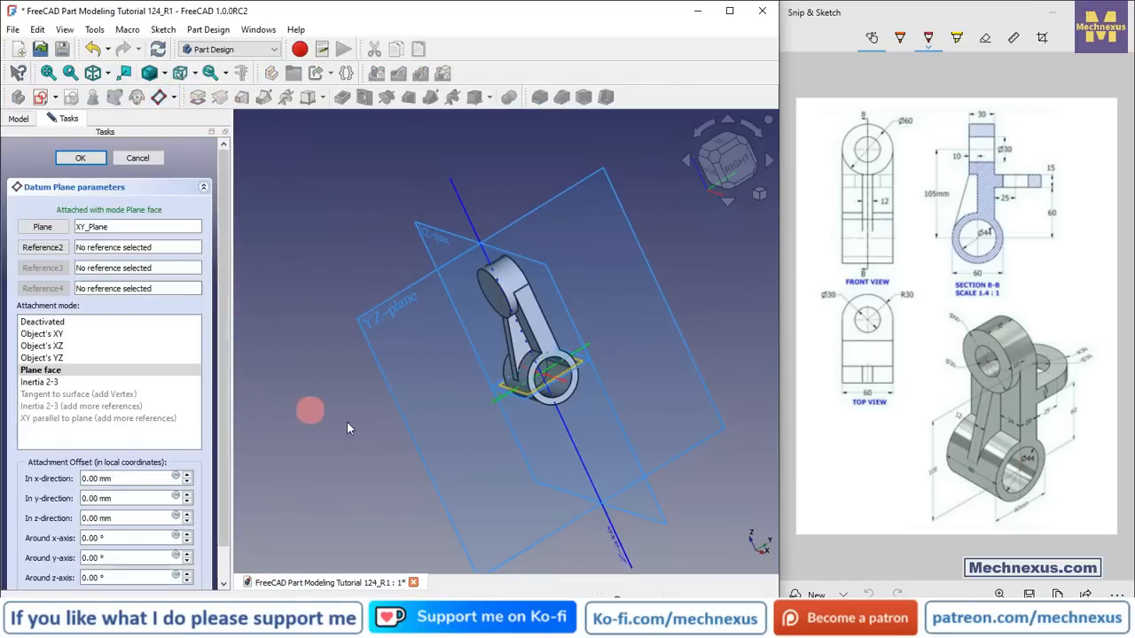
click(116, 517)
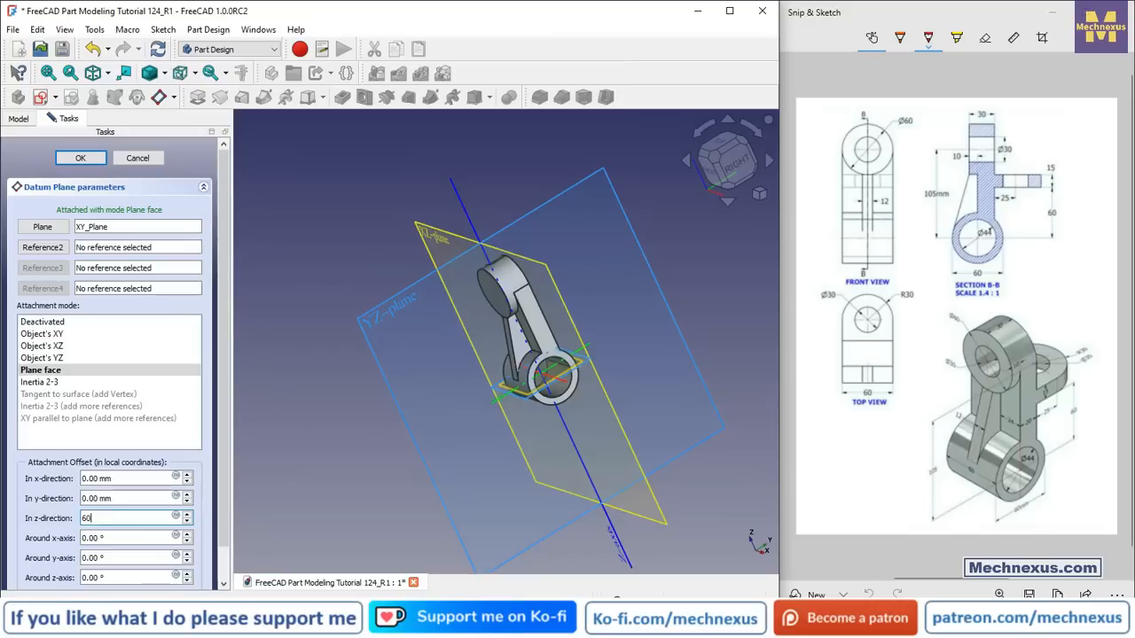
click(391, 416)
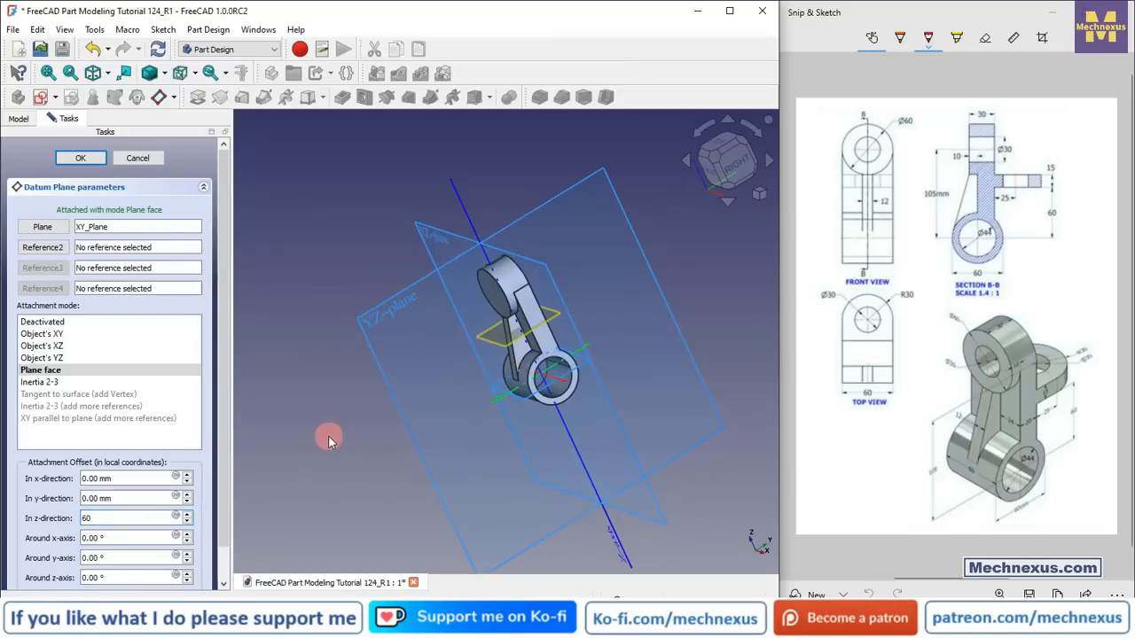
click(99, 157)
click(119, 162)
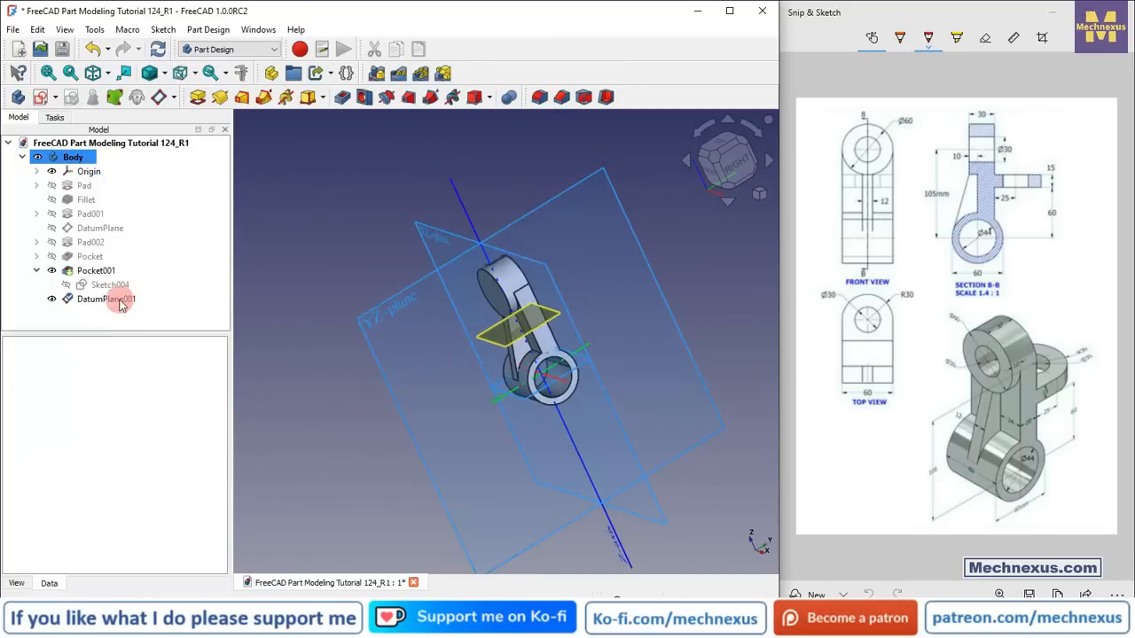
Step: Hide the body's origin planes, leaving the new datum plane visible
click(122, 301)
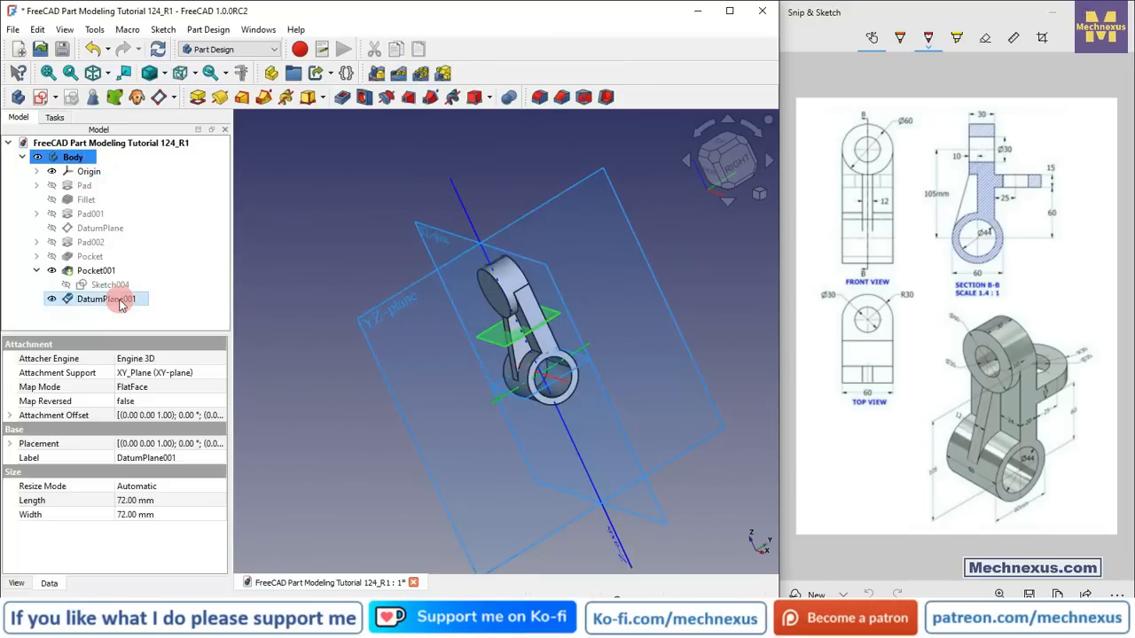
click(89, 175)
click(101, 299)
key(space)
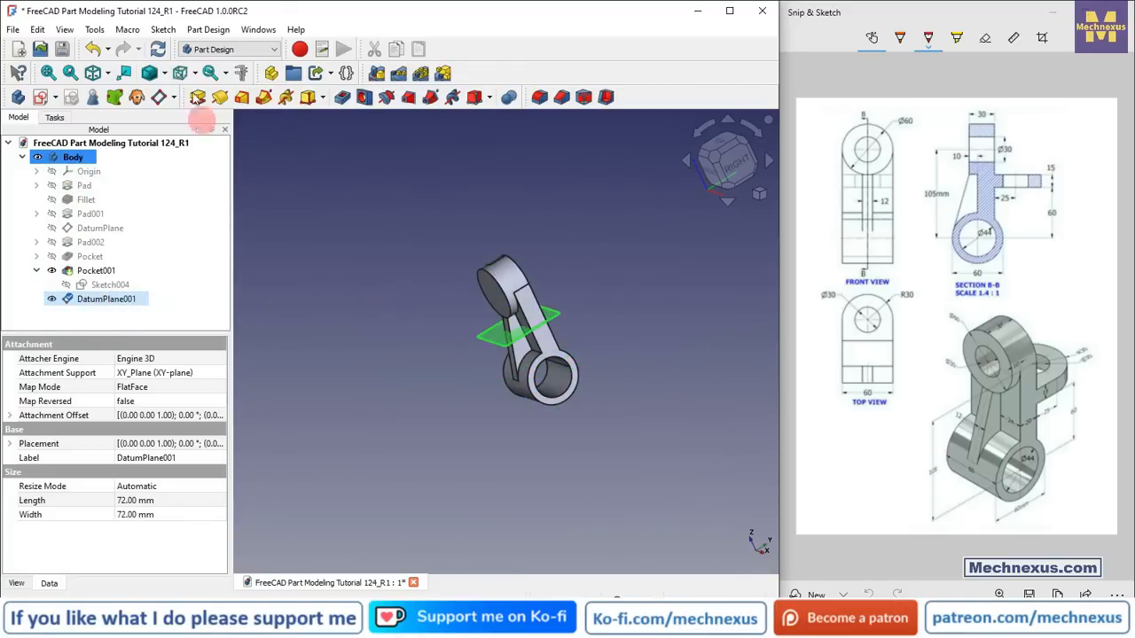
Step: Select the new datum plane and start a new sketch on it
click(301, 221)
scroll(537, 326, up, 3)
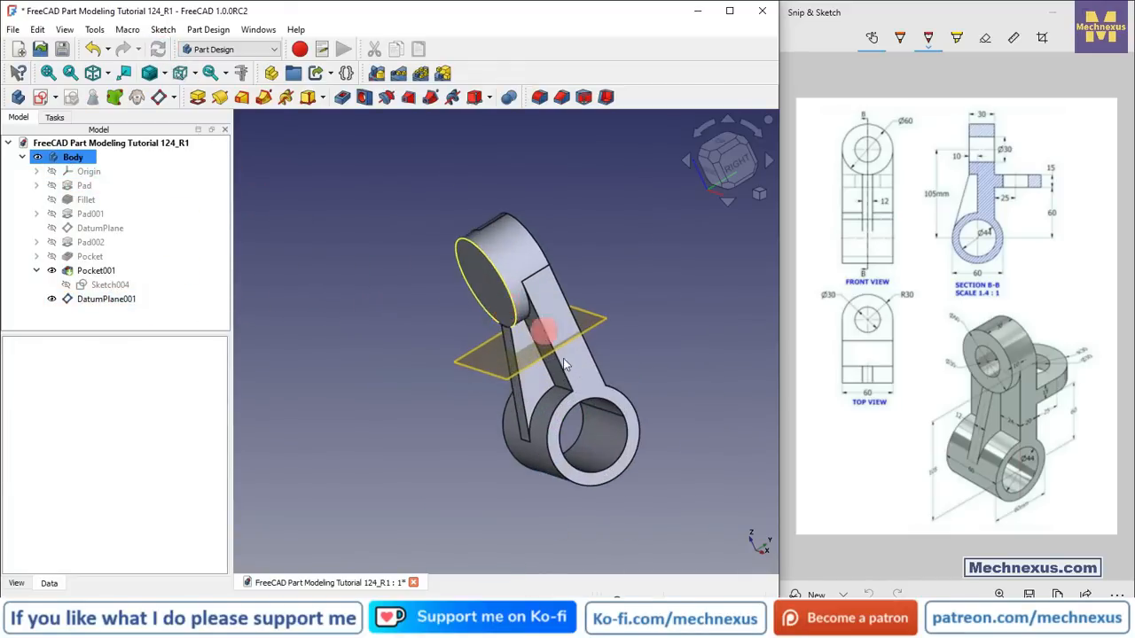
click(517, 383)
click(39, 98)
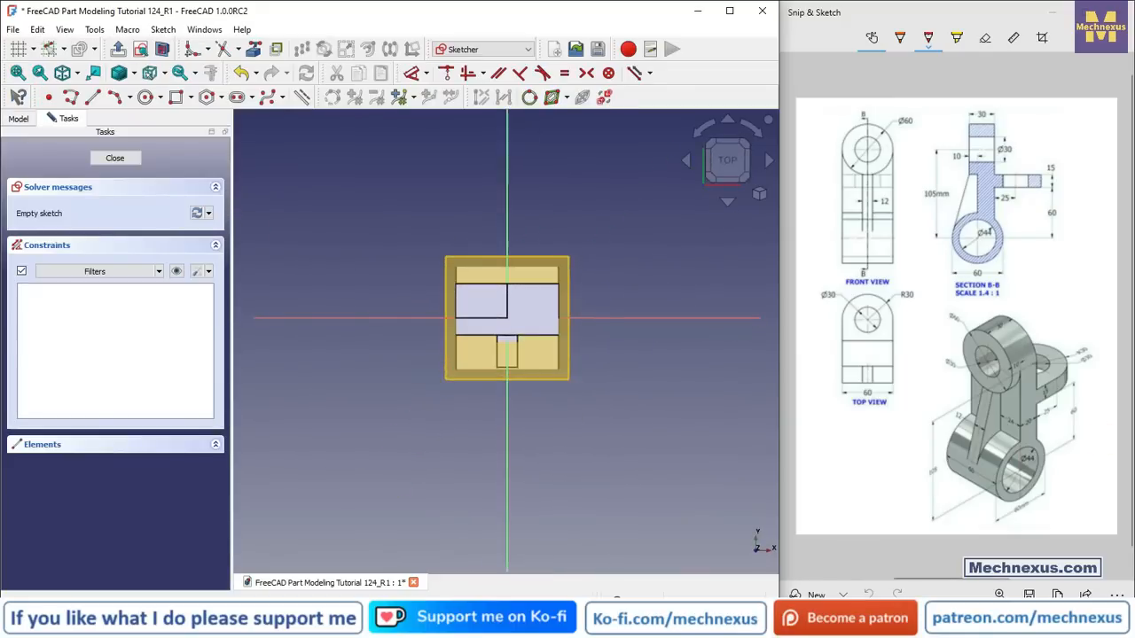
Step: Hide the datum plane inside the open sketch
scroll(493, 296, up, 3)
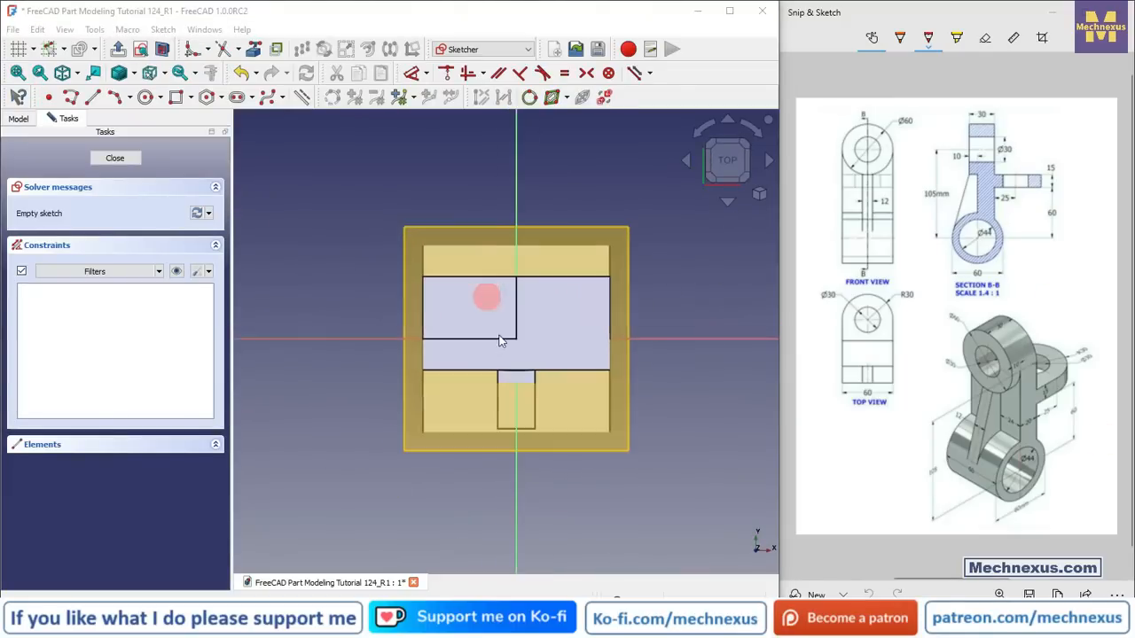
click(18, 118)
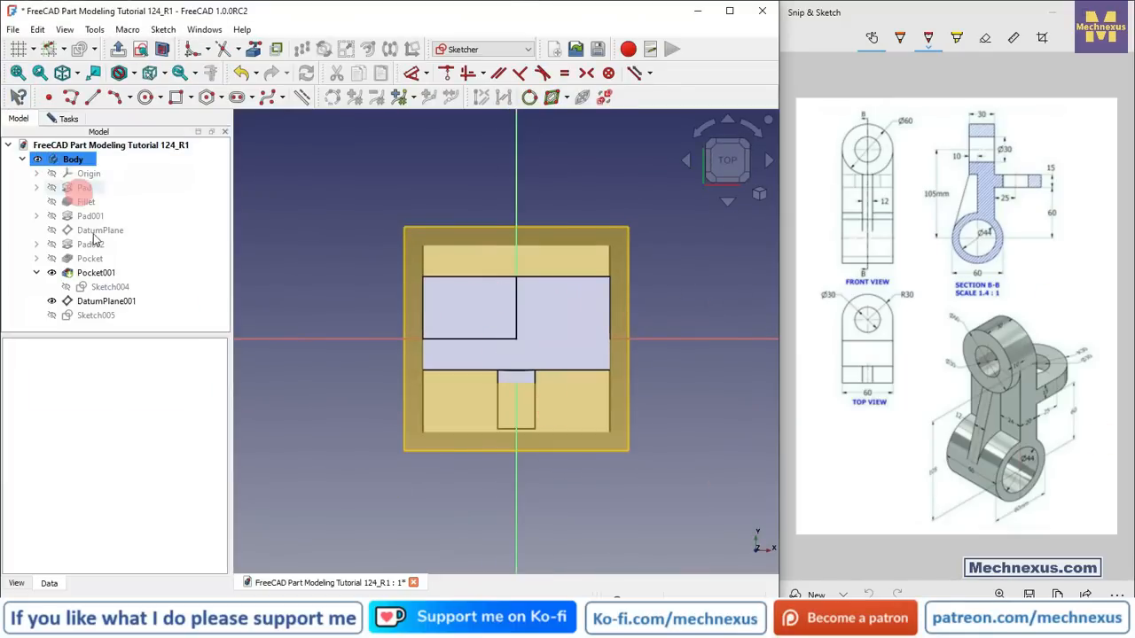
click(89, 300)
key(space)
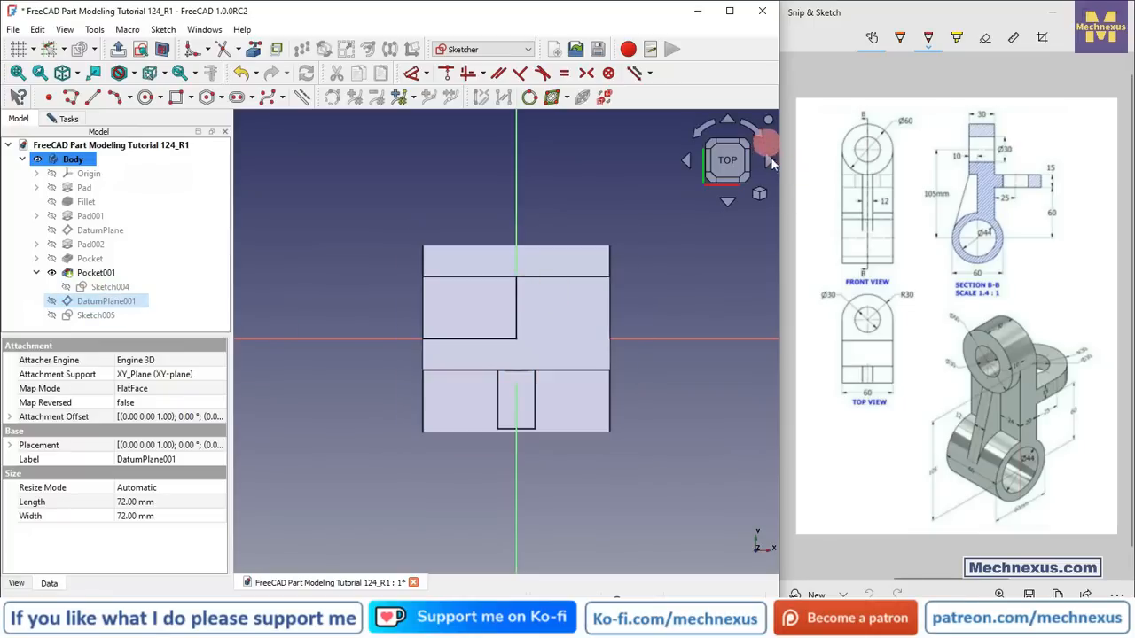
click(762, 197)
click(810, 240)
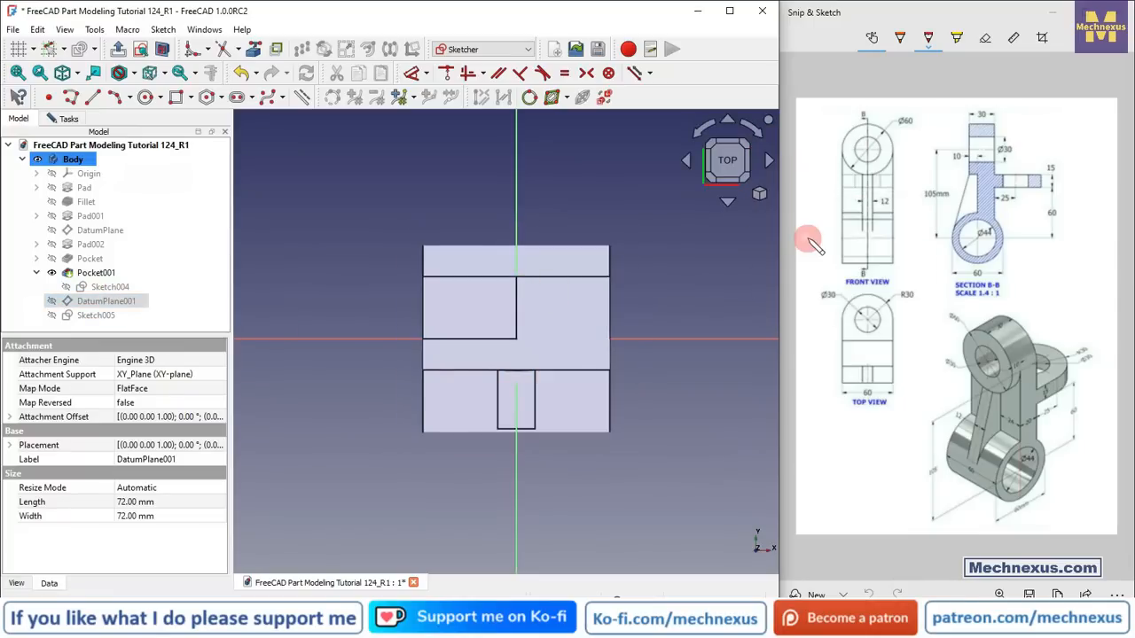
Step: Set the draw style to wireframe and return to the top view of the sketch
click(135, 76)
click(168, 174)
scroll(533, 323, down, 3)
scroll(582, 310, up, 5)
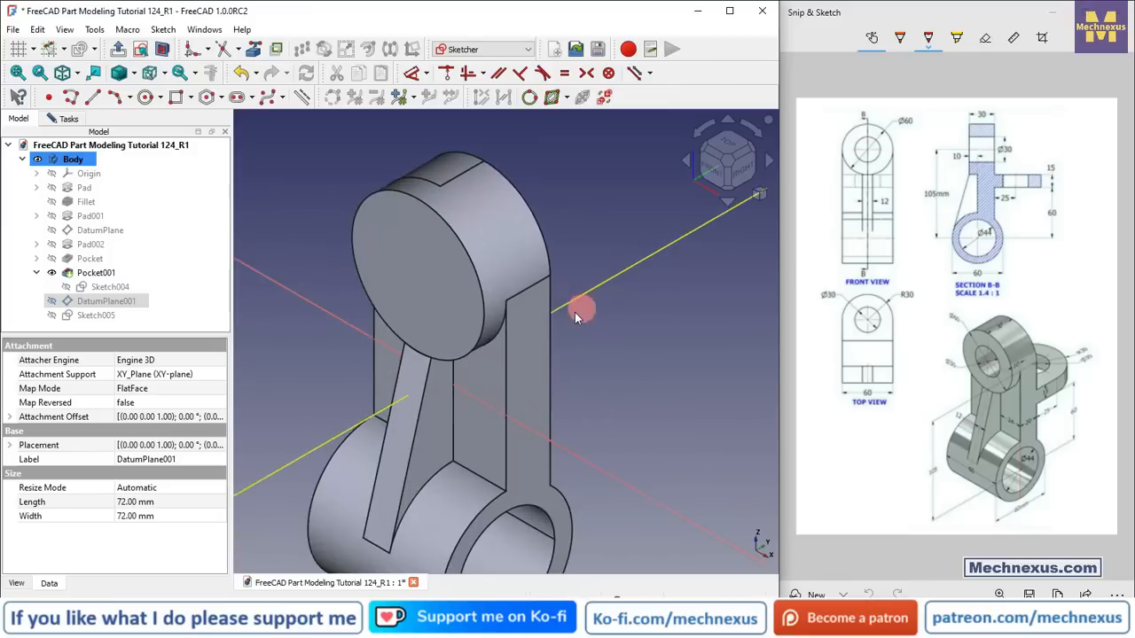
scroll(332, 250, down, 3)
middle_drag(499, 321, 390, 374)
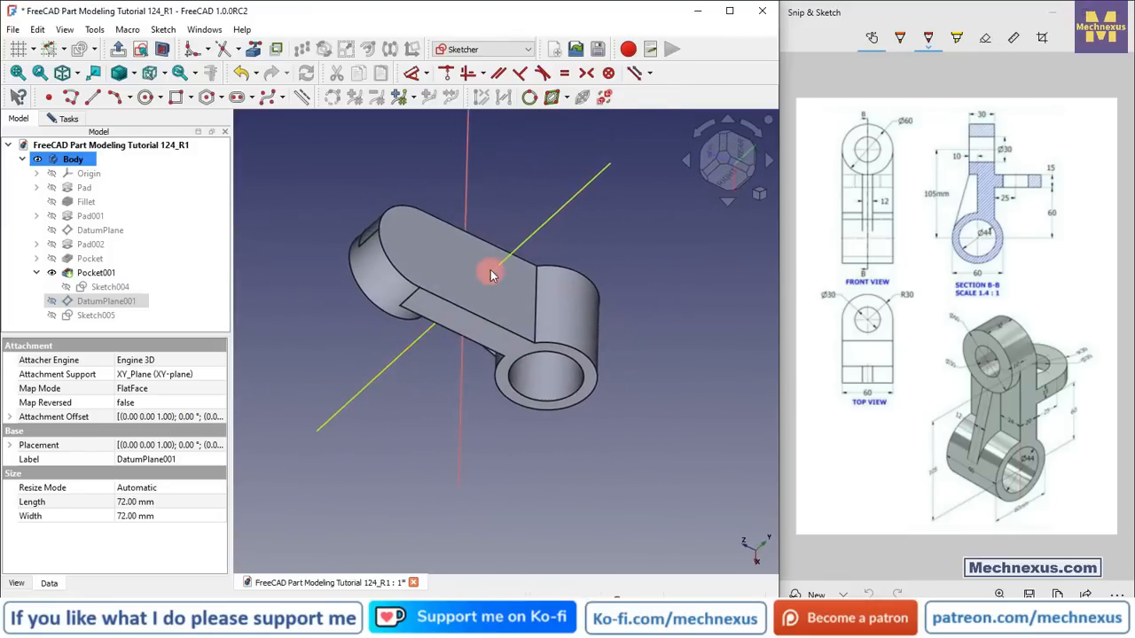
scroll(492, 276, up, 3)
click(254, 51)
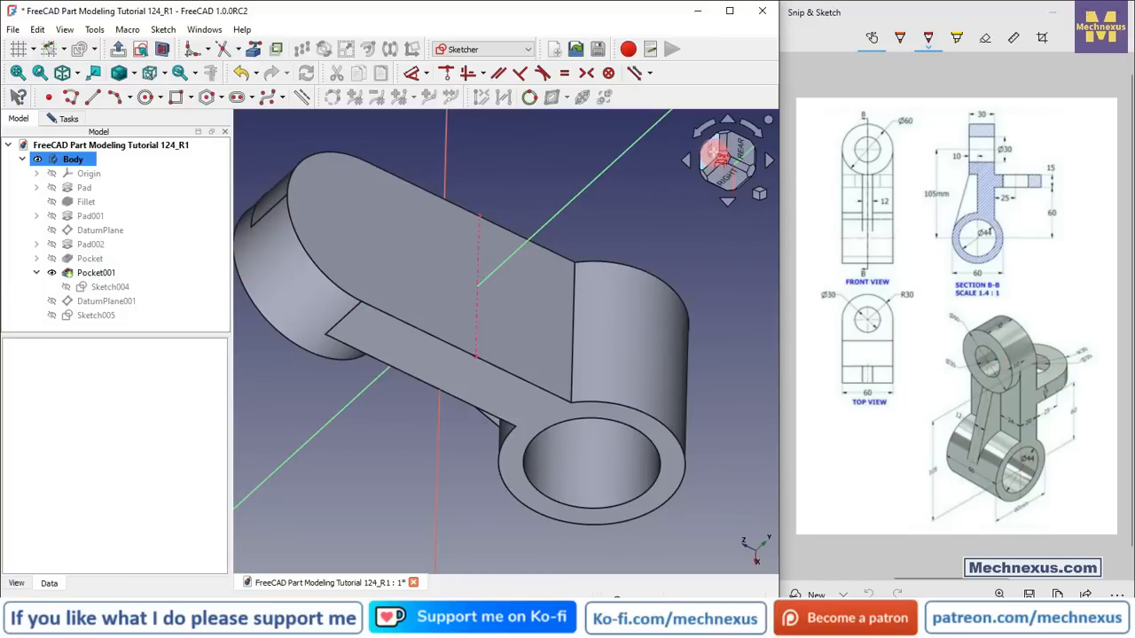
click(716, 153)
click(133, 72)
click(148, 131)
scroll(509, 407, down, 4)
scroll(496, 270, up, 3)
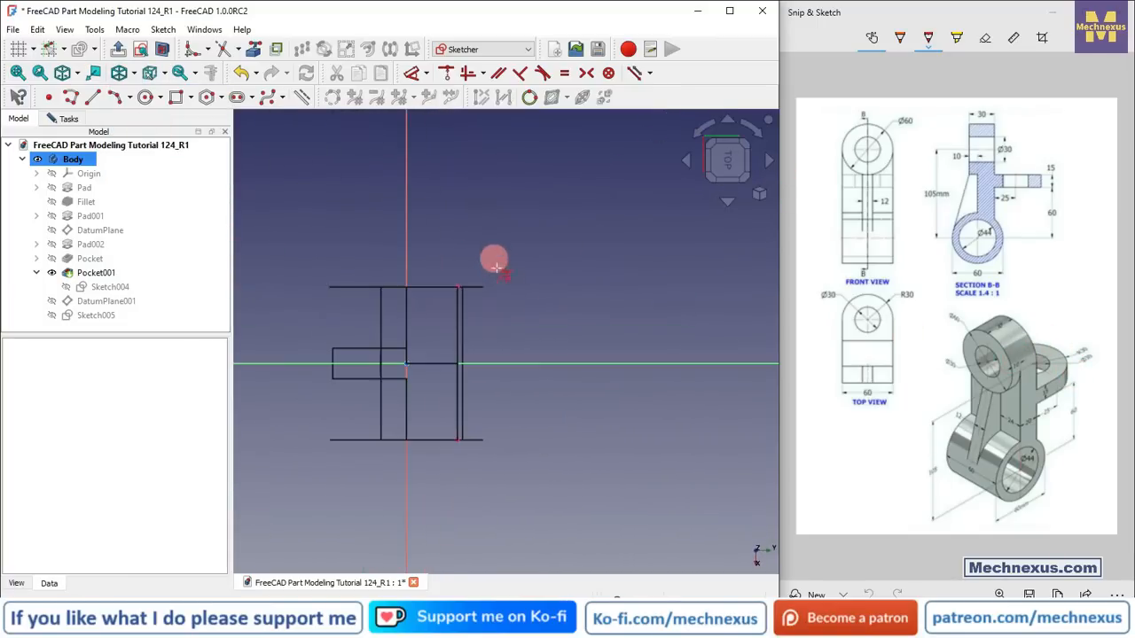
Step: Sketch a rectangle about 48 × 55 mm starting at the top-right corner of the projected outline and constrain it
click(176, 97)
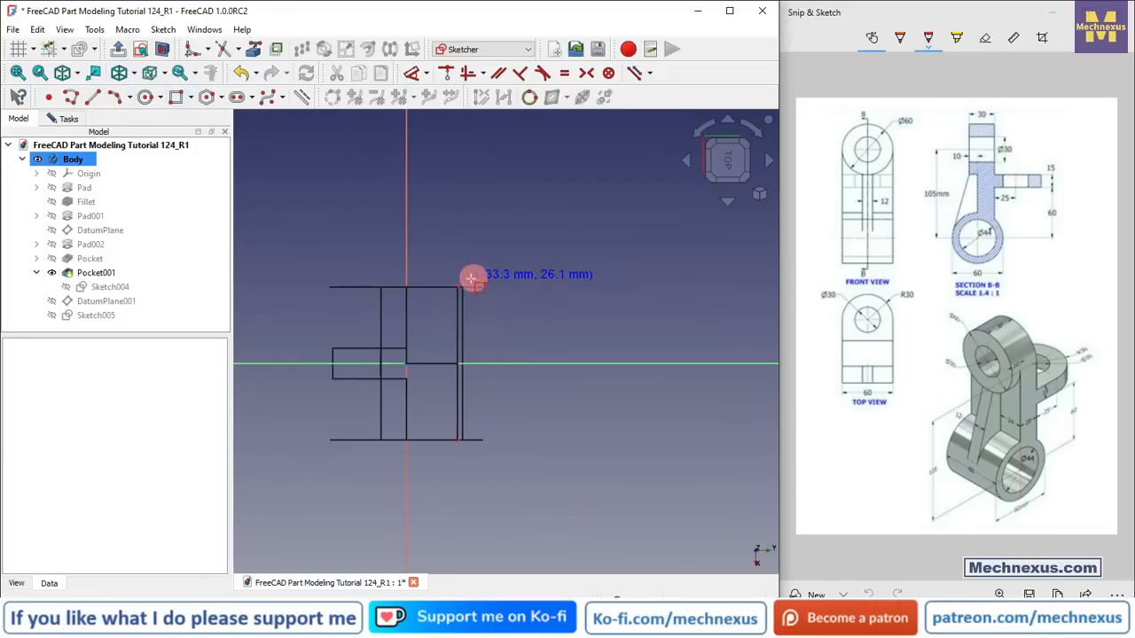
click(458, 287)
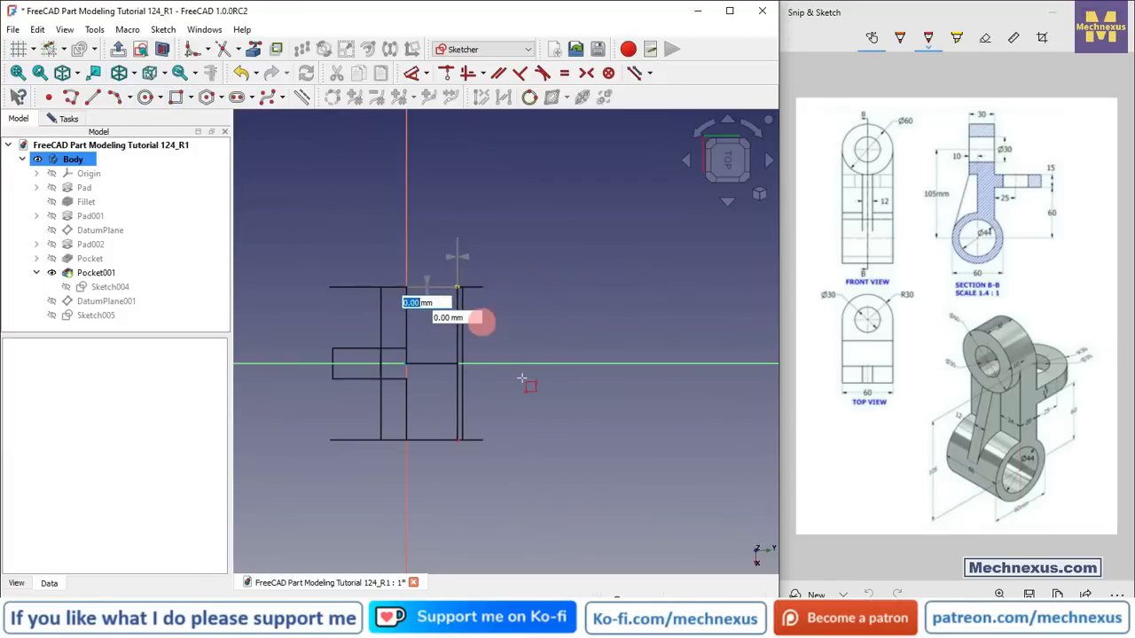
click(579, 427)
scroll(471, 431, up, 2)
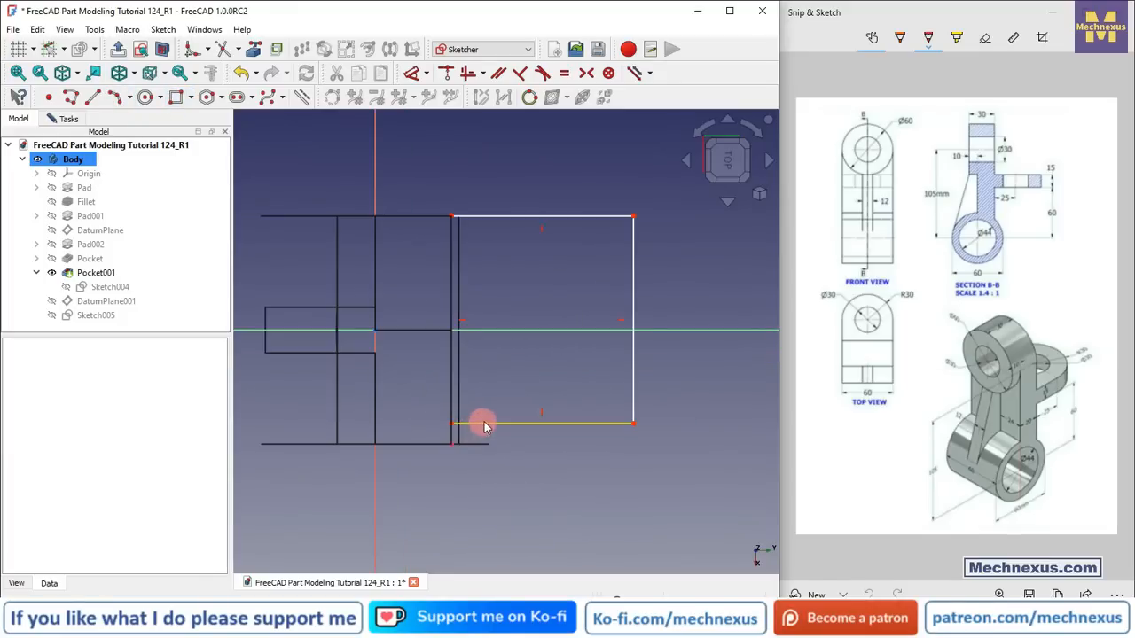
scroll(472, 456, up, 3)
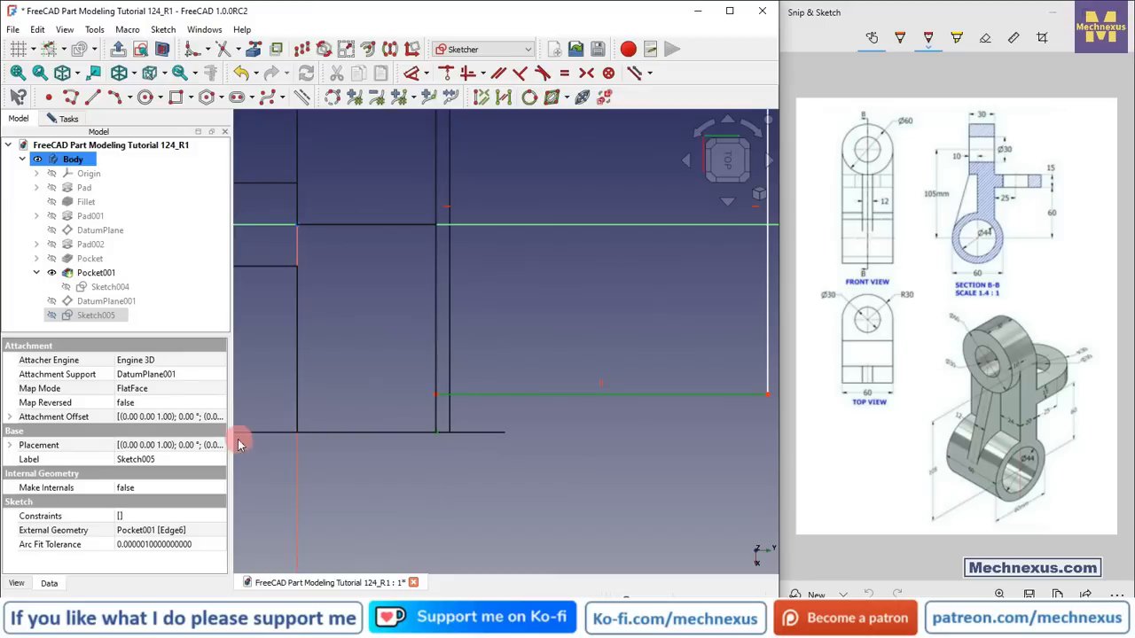
click(448, 74)
scroll(400, 360, down, 3)
scroll(532, 408, down, 2)
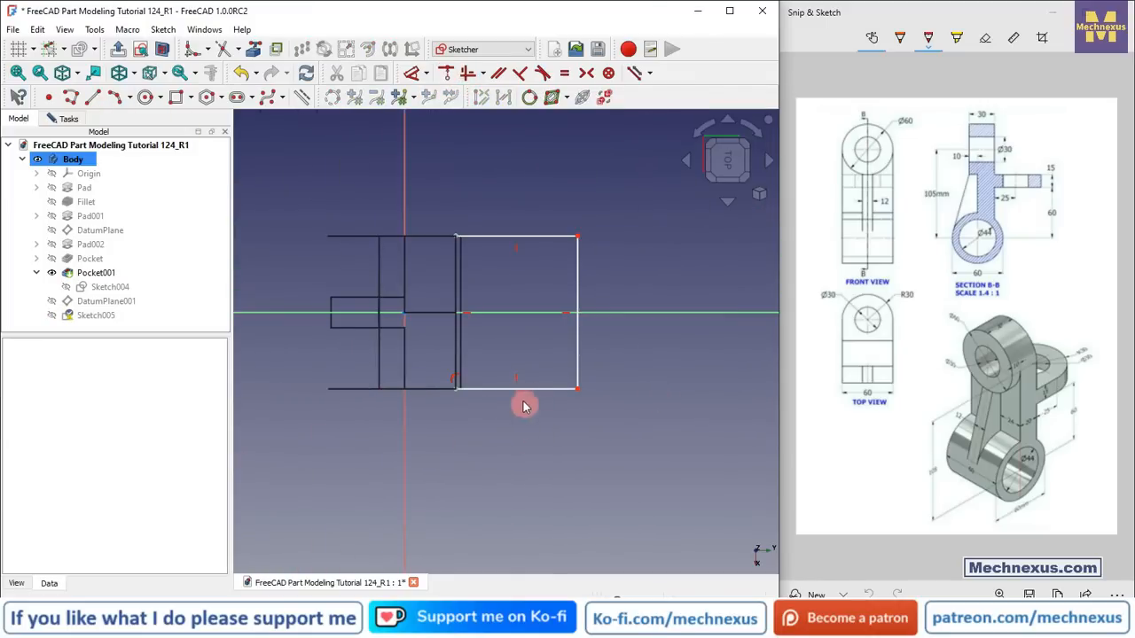
Step: Set the rectangle's width to 55 mm and close the sketch
click(520, 393)
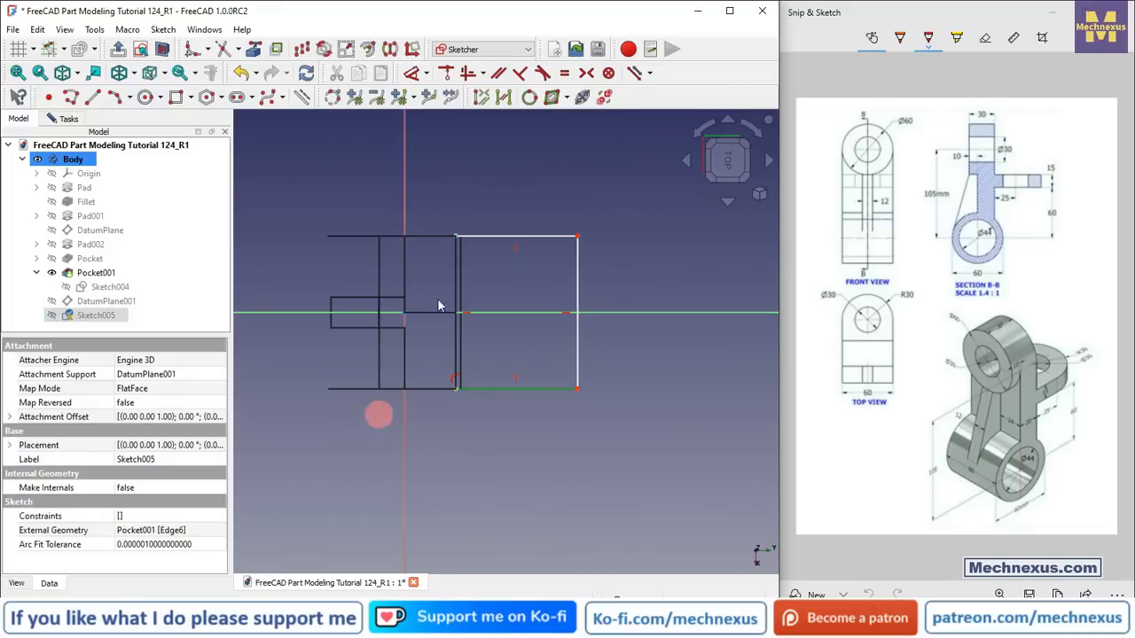
click(413, 76)
click(514, 456)
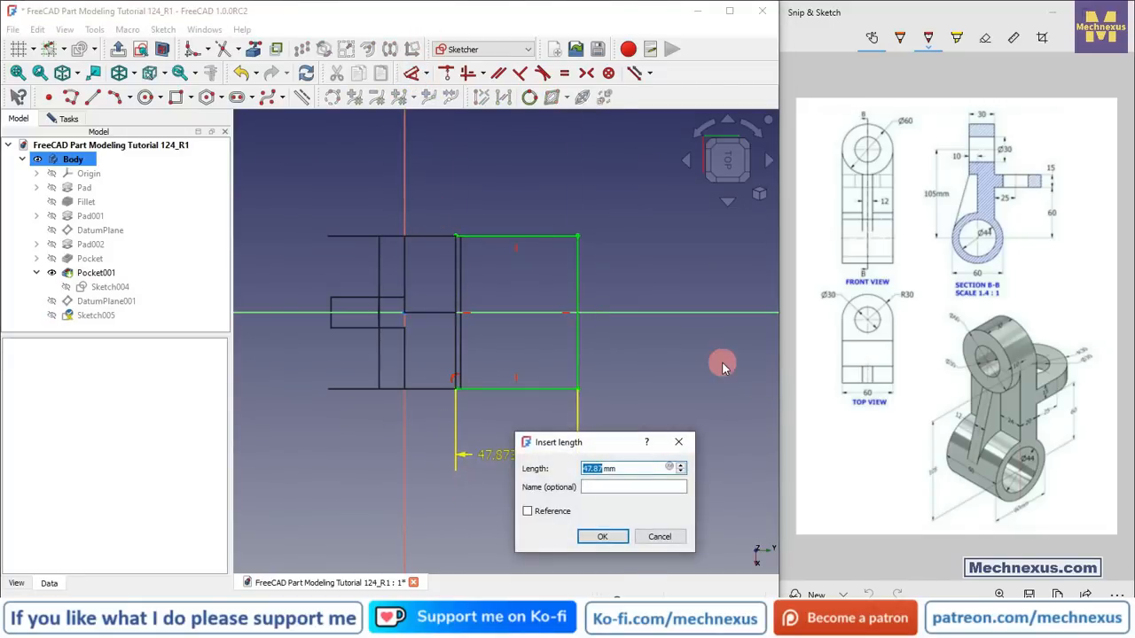
text(60)
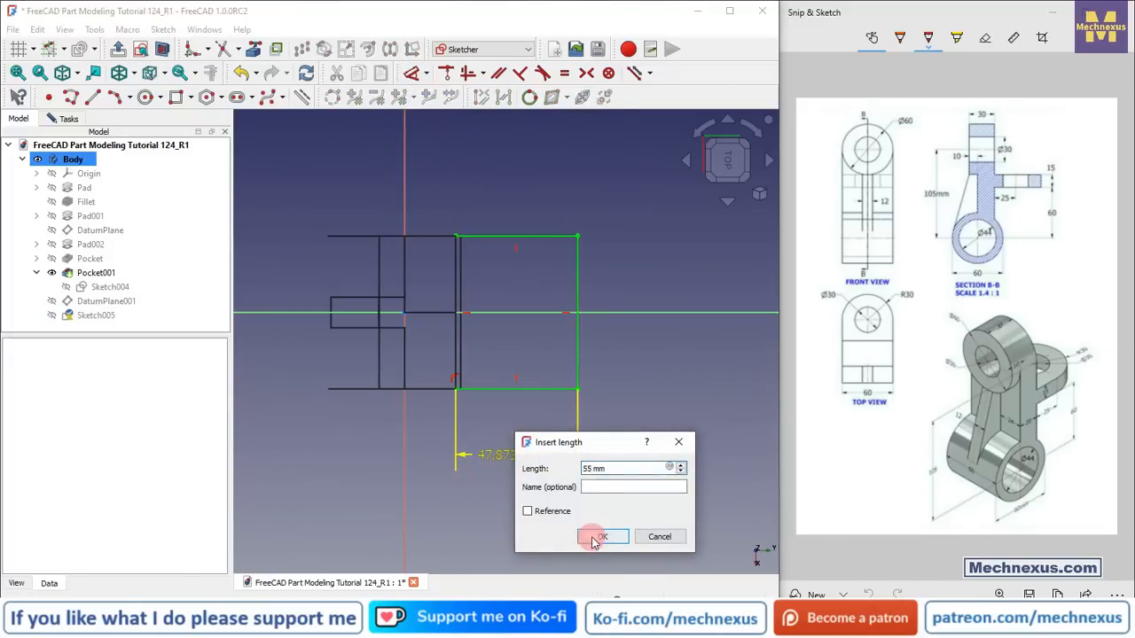
click(595, 537)
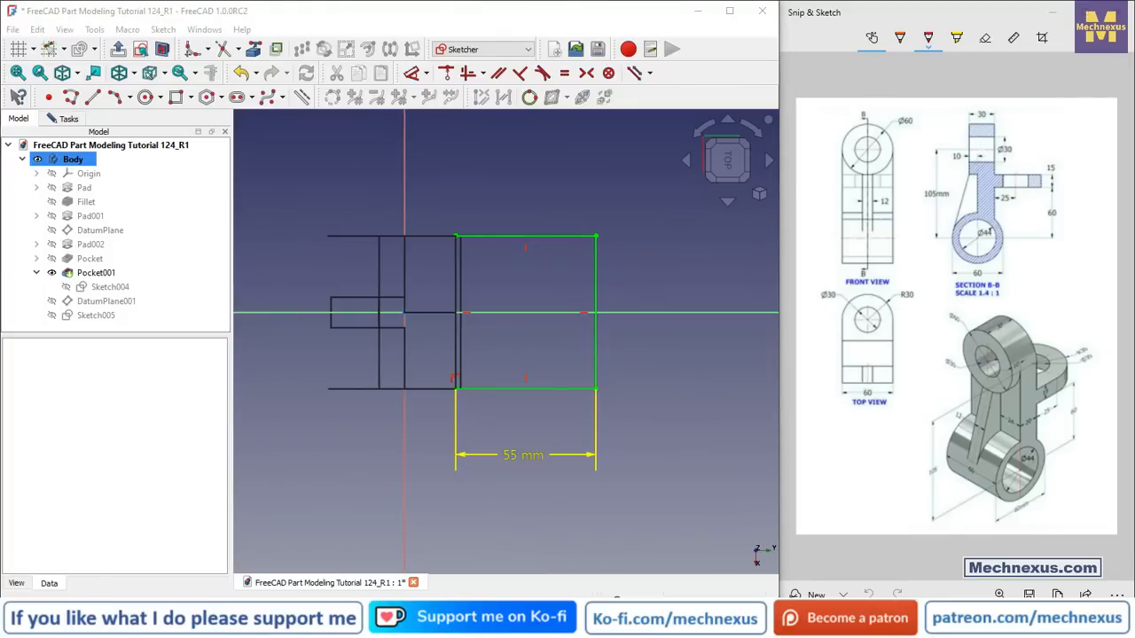
click(71, 119)
click(113, 159)
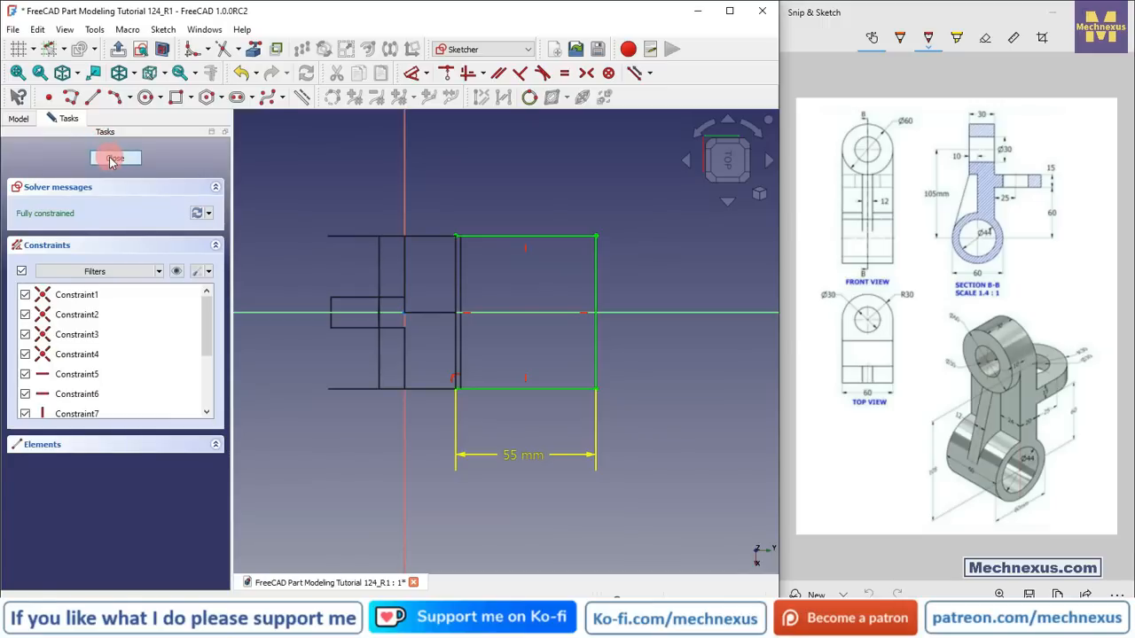
click(209, 165)
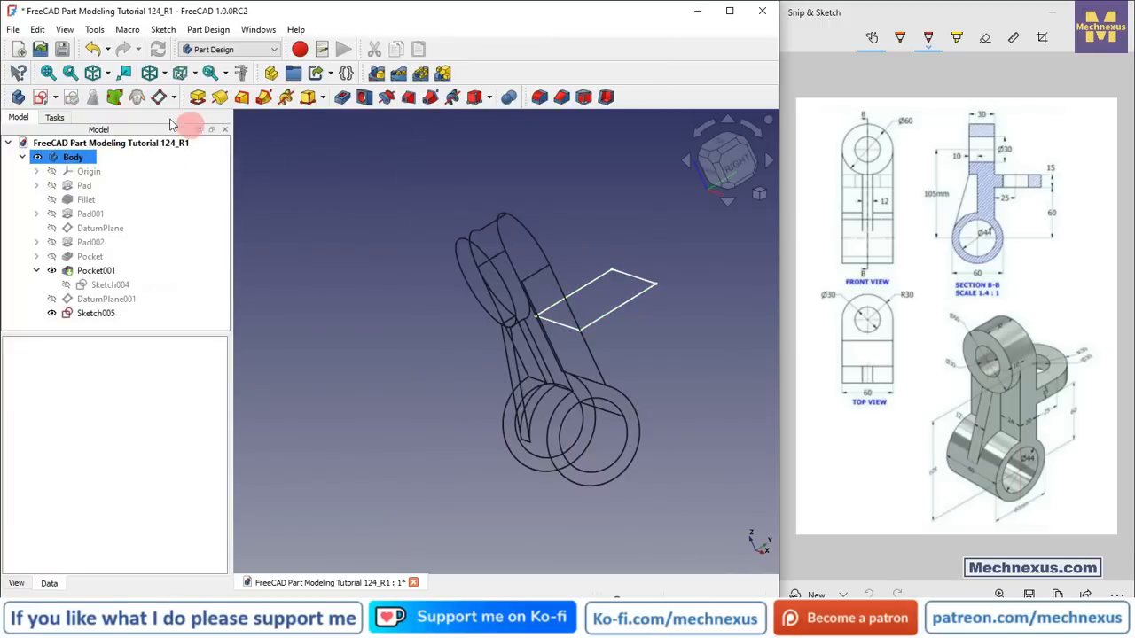
Step: Switch the draw style back to shaded
click(162, 76)
click(168, 187)
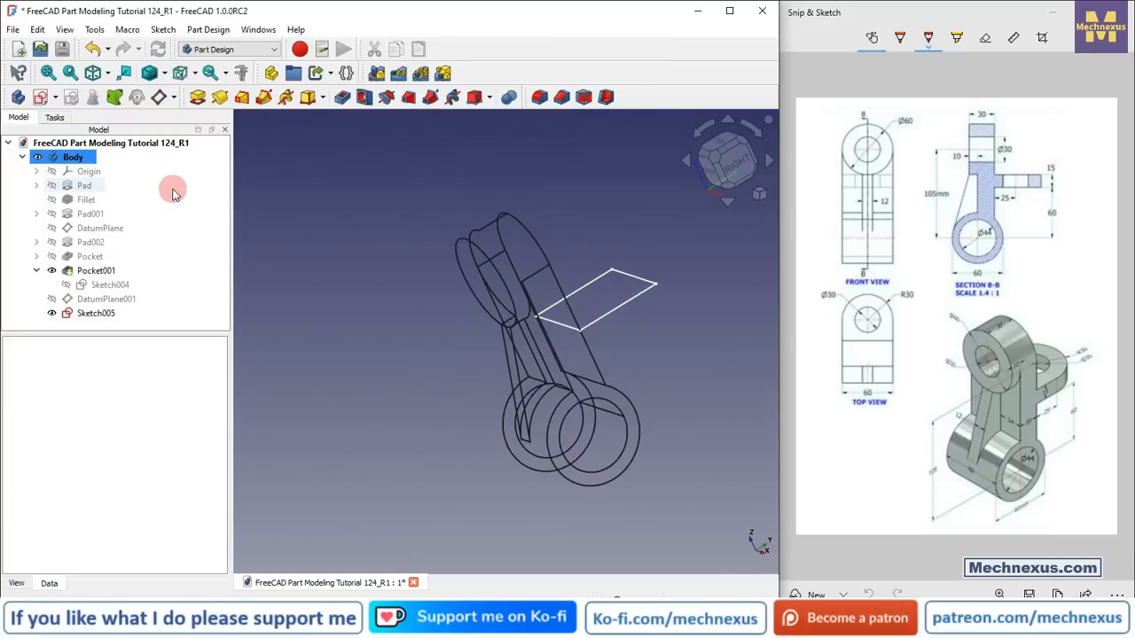
click(164, 74)
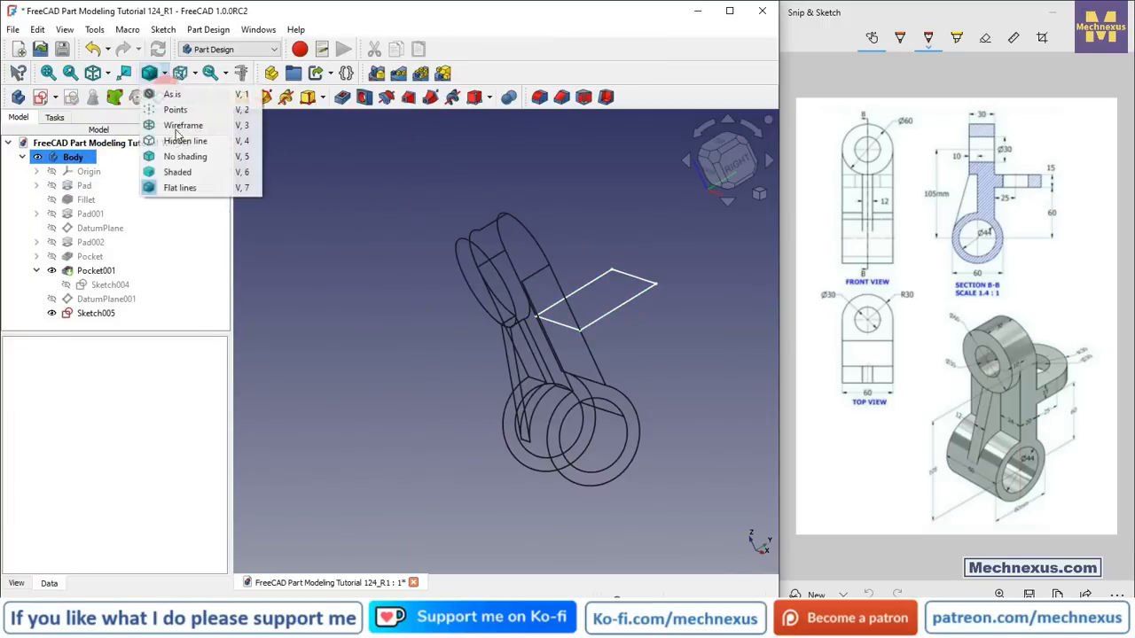
click(177, 174)
click(169, 77)
click(168, 186)
mouse_move(642, 380)
middle_down()
mouse_move(614, 393)
mouse_move(552, 358)
middle_up()
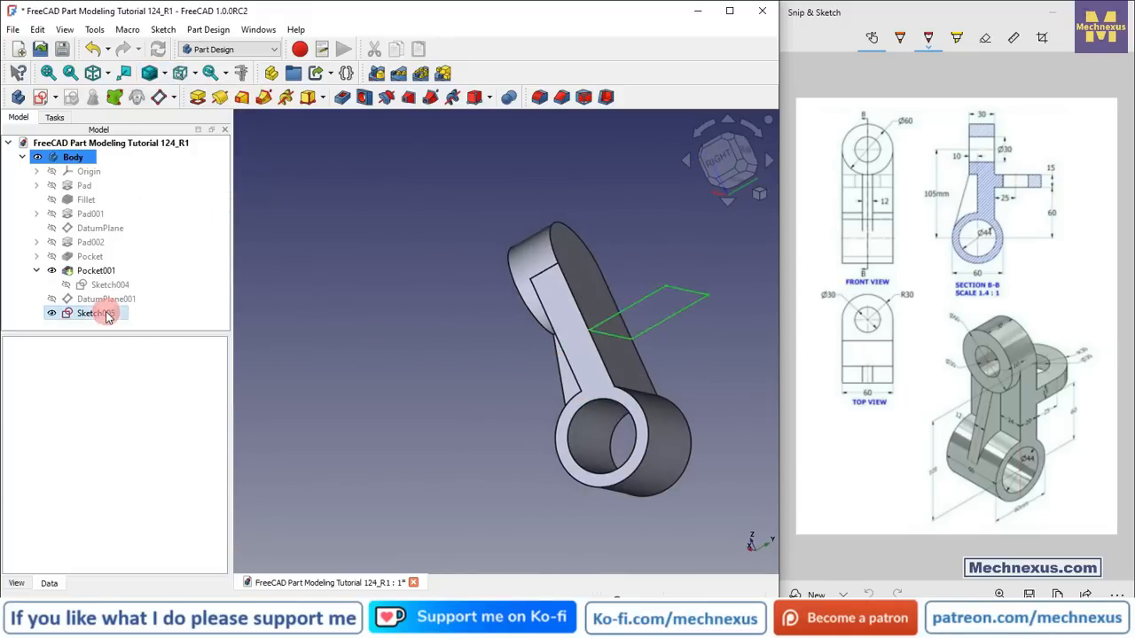
click(95, 313)
click(199, 97)
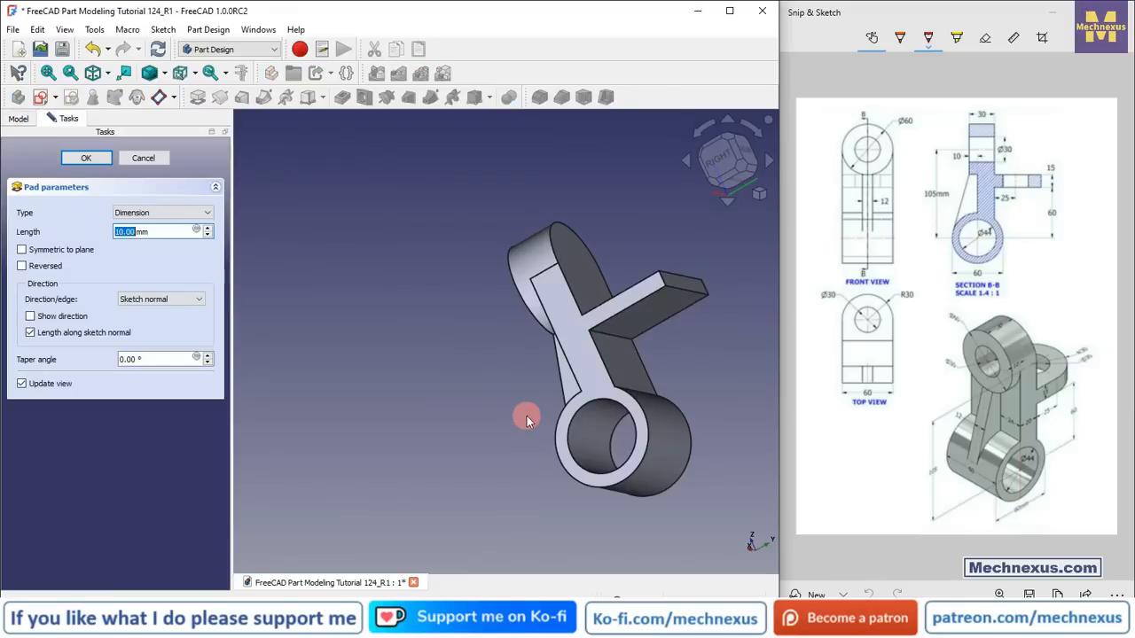
click(21, 266)
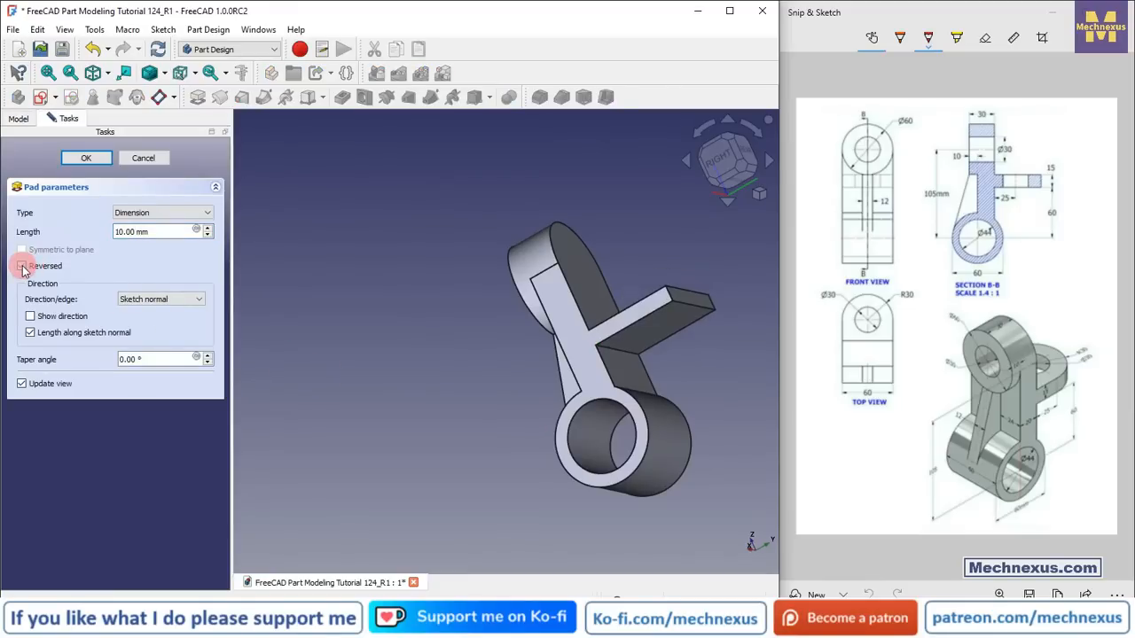
click(21, 265)
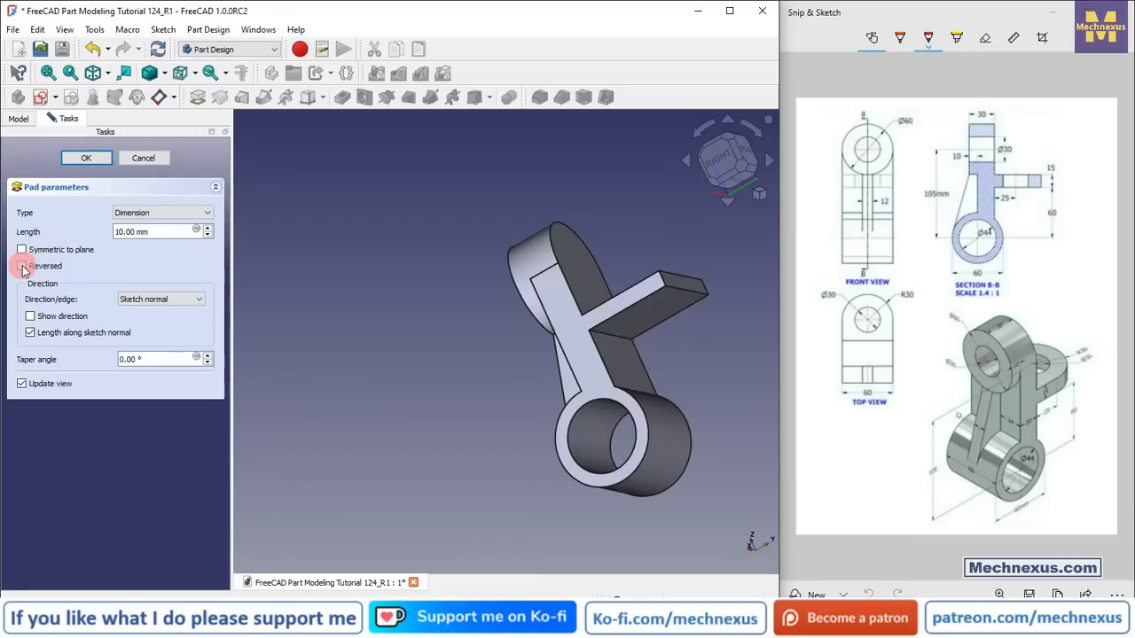
click(143, 160)
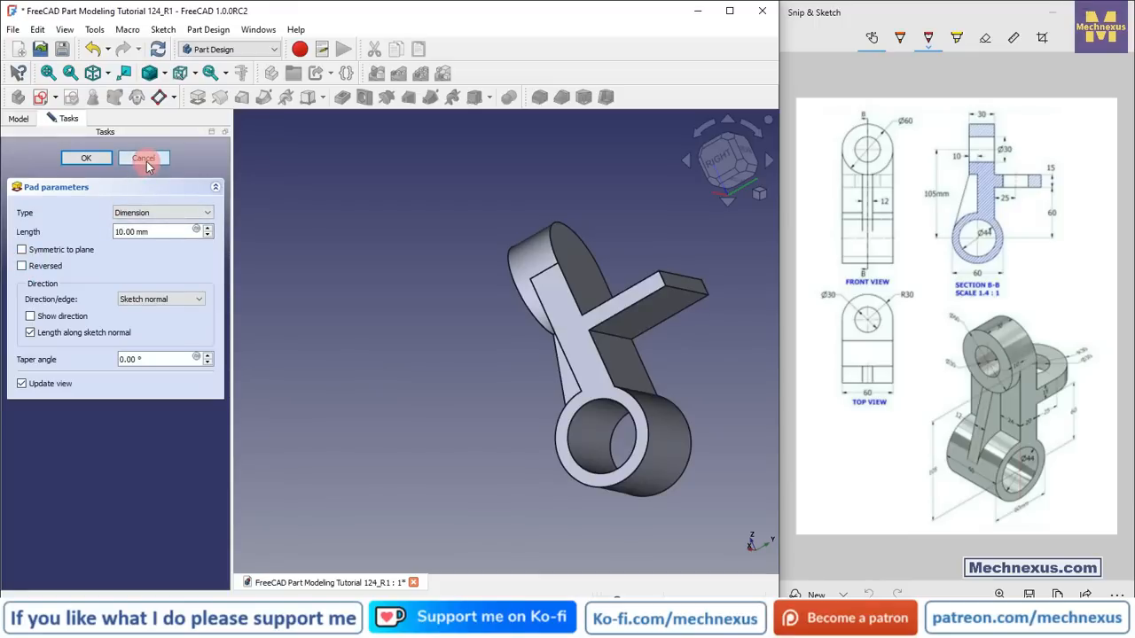
Step: Show the datum plane and pad the new sketch 15 mm
click(113, 303)
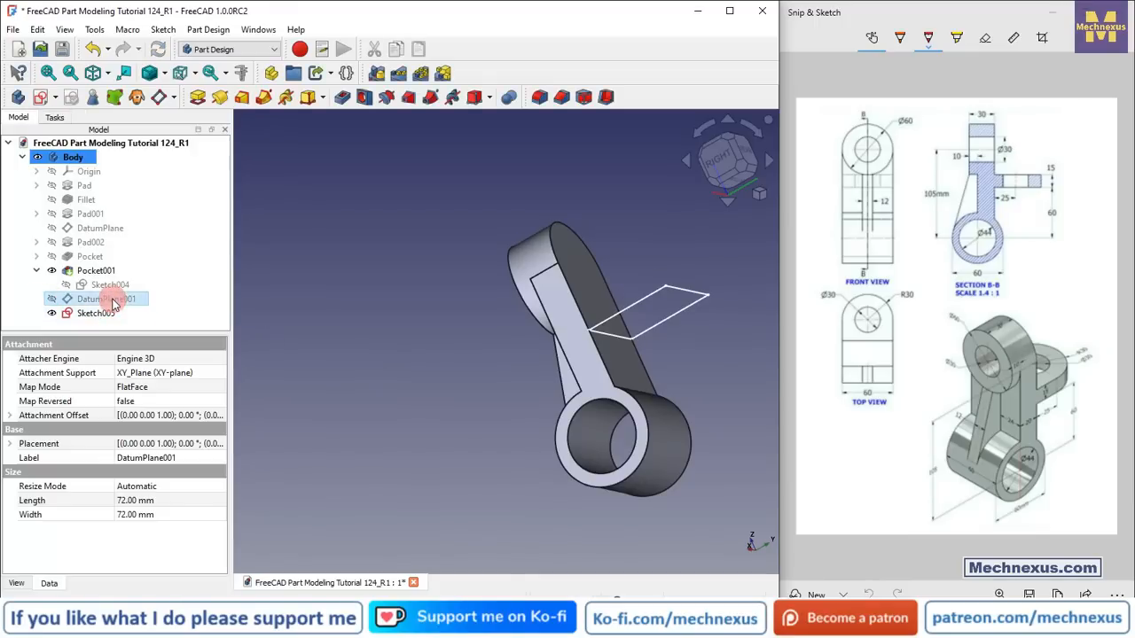
scroll(625, 326, up, 2)
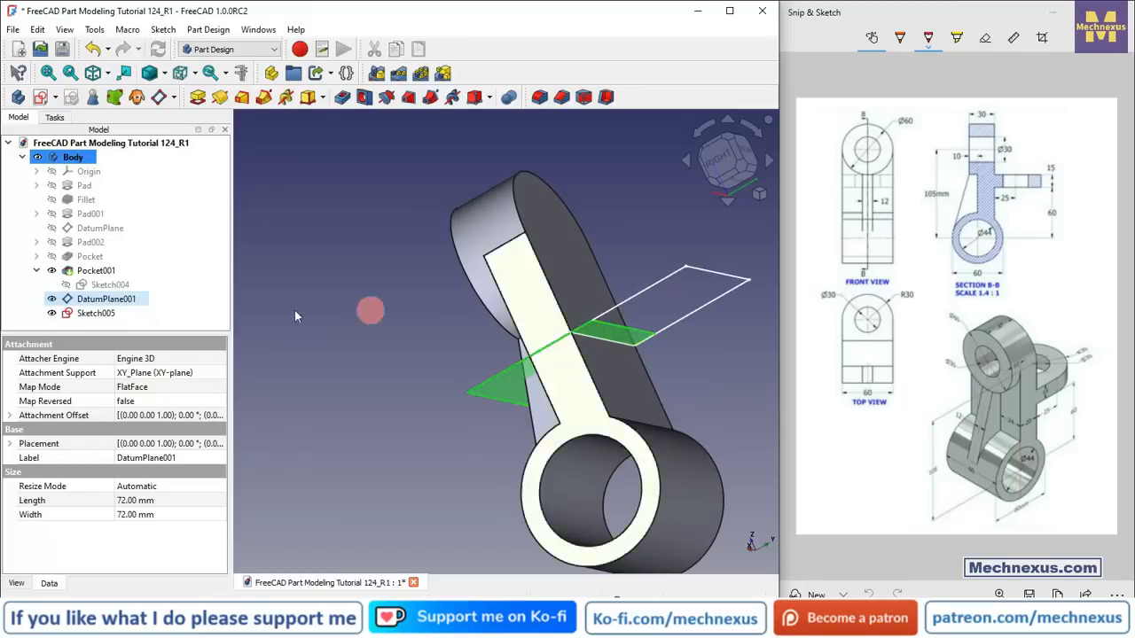
click(96, 313)
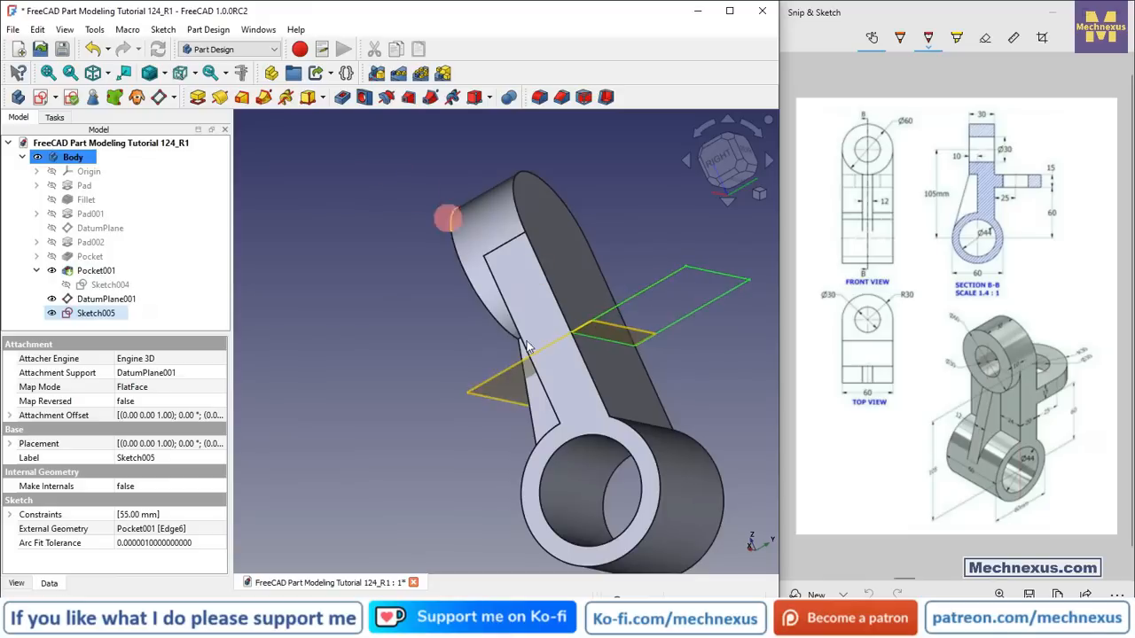
click(197, 97)
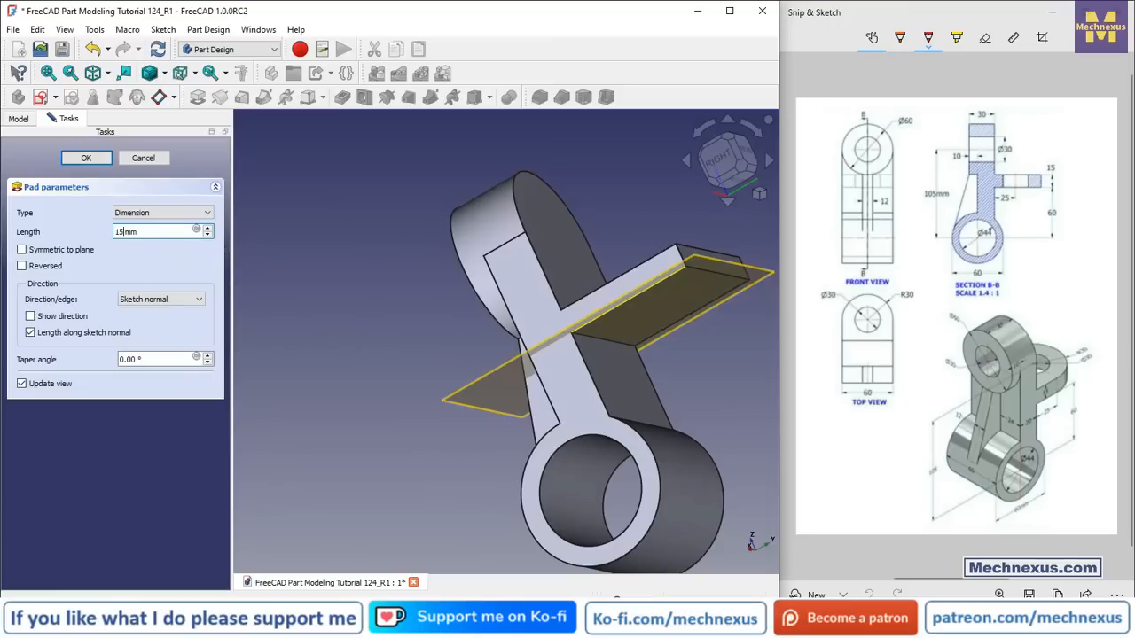
click(86, 158)
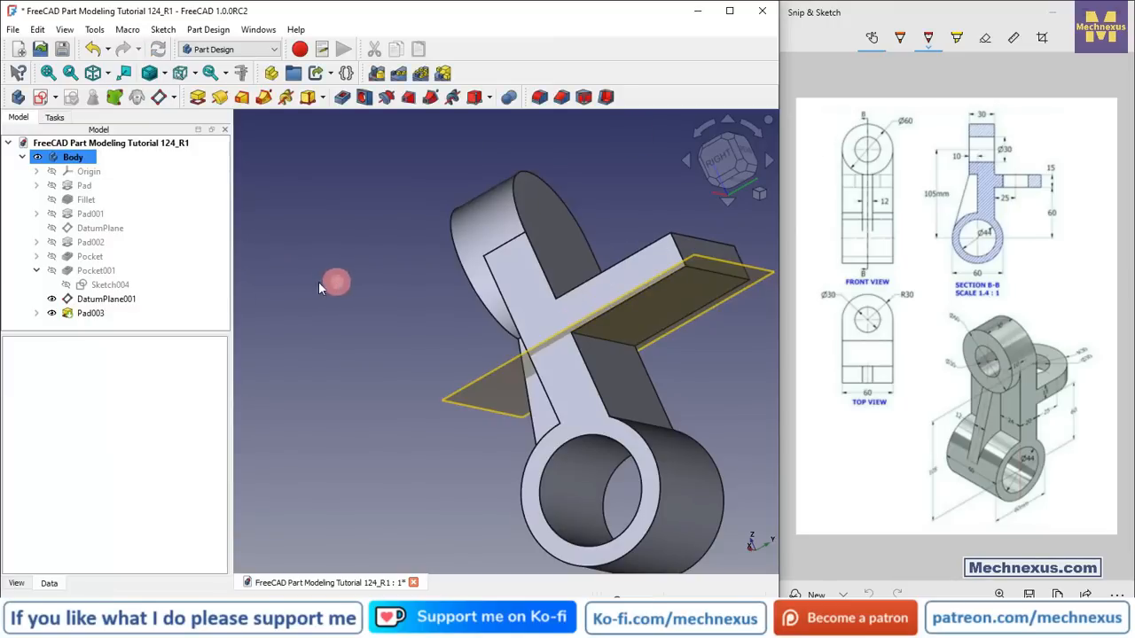
Step: Hide the datum plane
click(106, 299)
key(space)
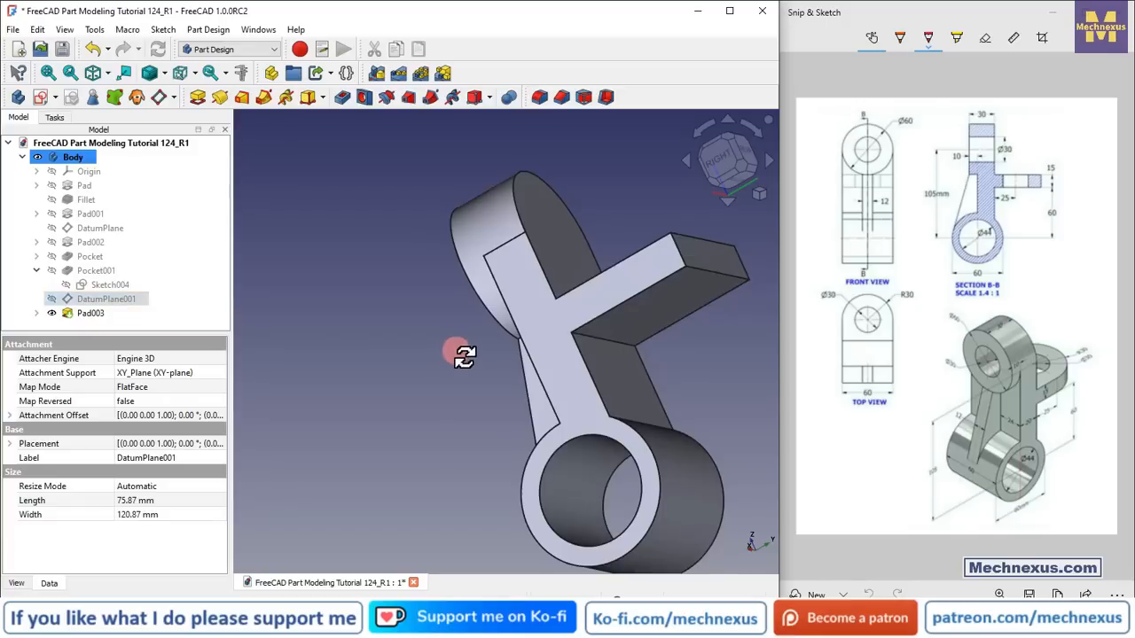
drag(464, 356, 461, 381)
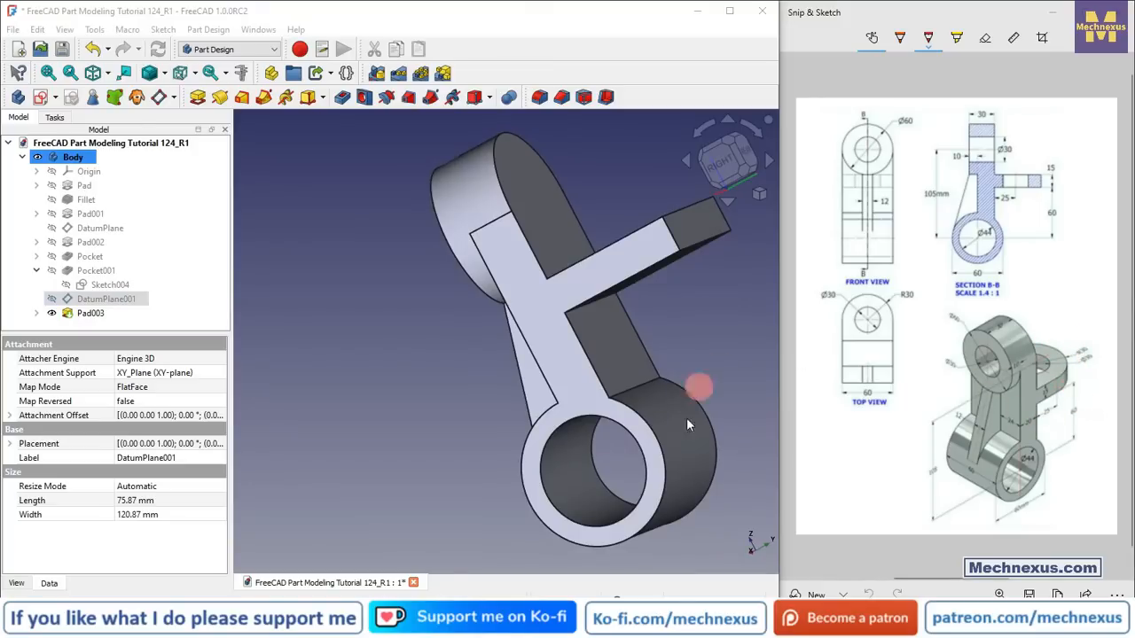
mouse_move(648, 618)
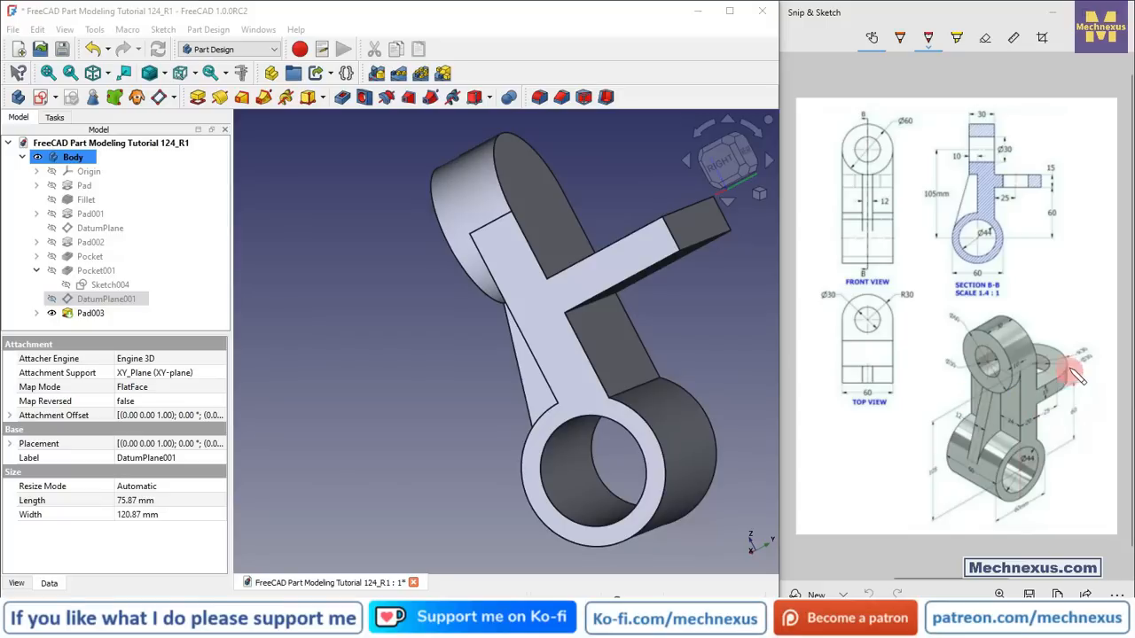
Step: Fillet the two outer end edges of the new pad with a radius of 29.99 mm
mouse_move(608, 264)
middle_down()
mouse_move(602, 345)
mouse_move(612, 339)
middle_up()
click(669, 264)
scroll(484, 327, down, 3)
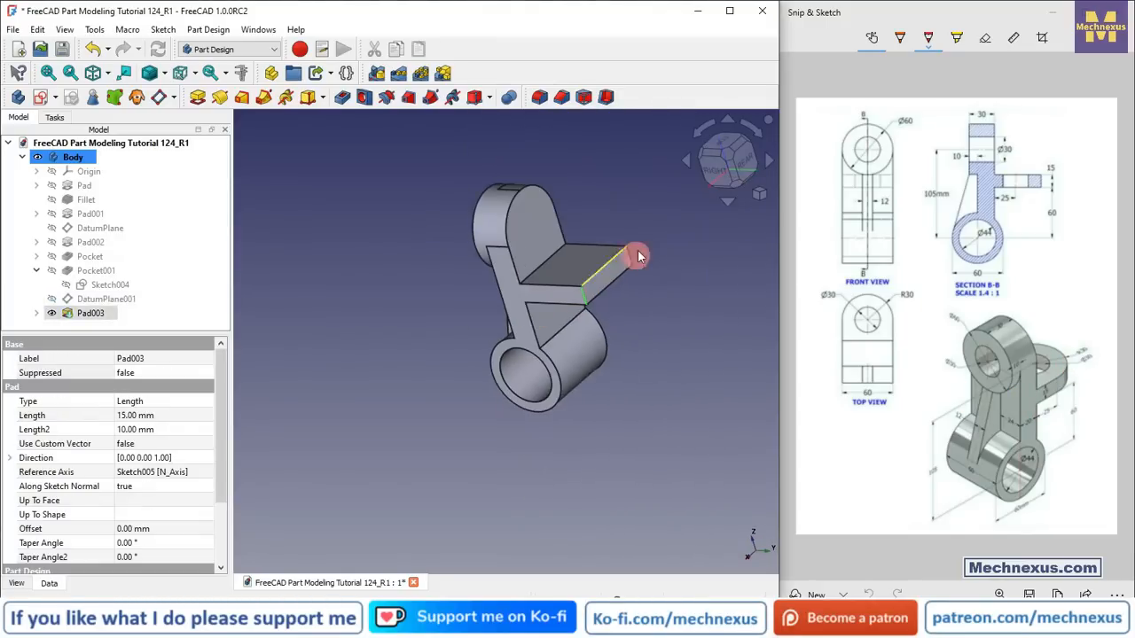
scroll(638, 254, up, 3)
ctrl+click(624, 264)
click(539, 96)
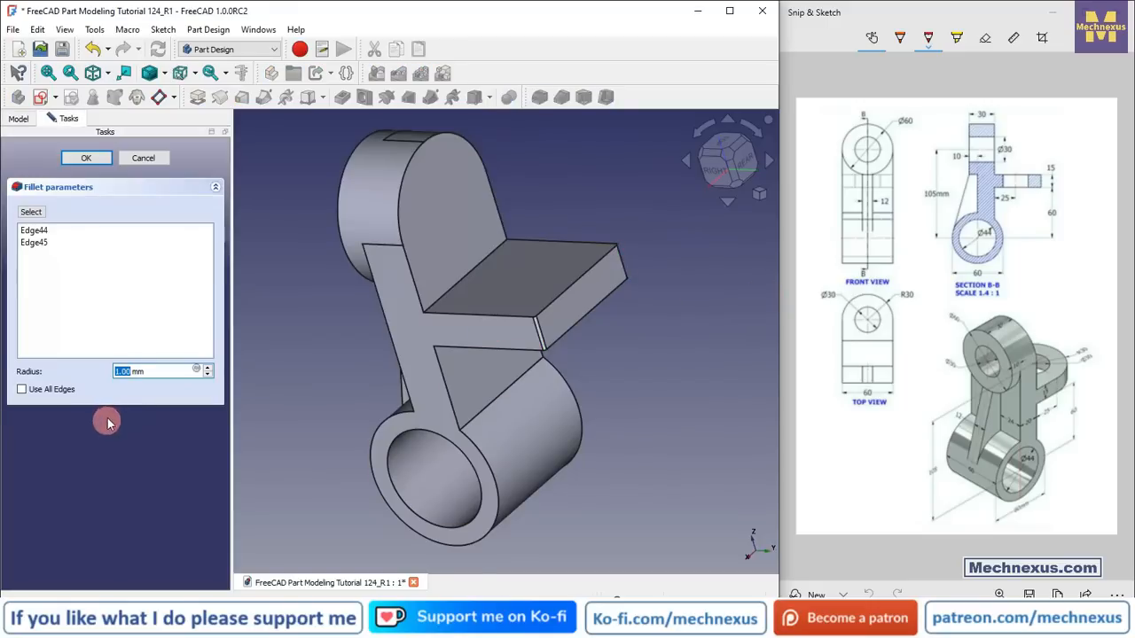
text(29)
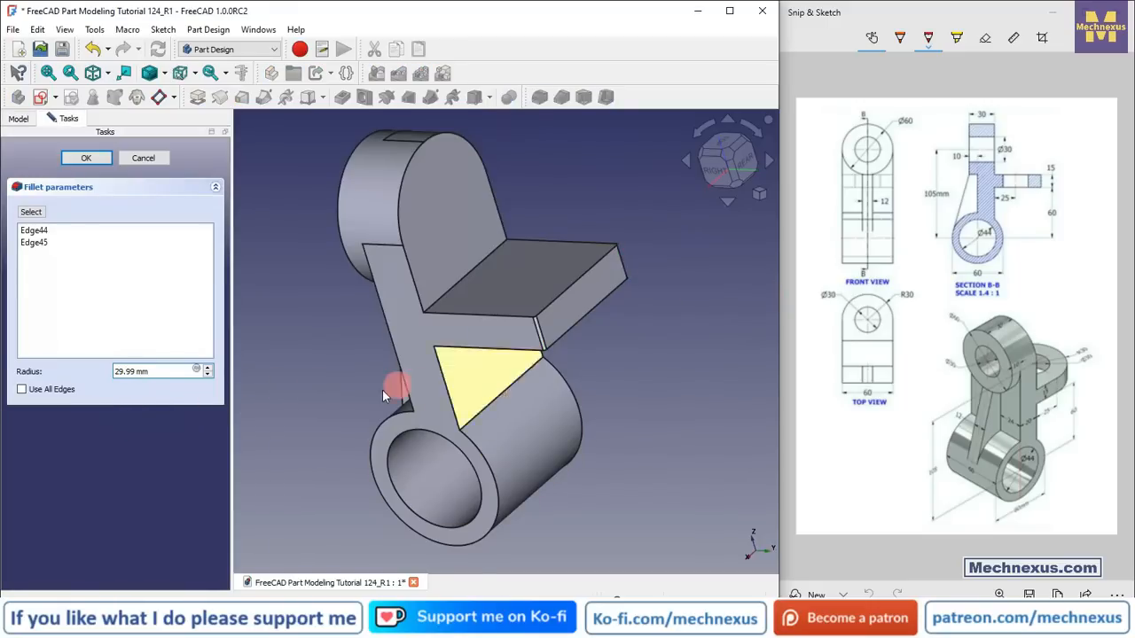
click(86, 158)
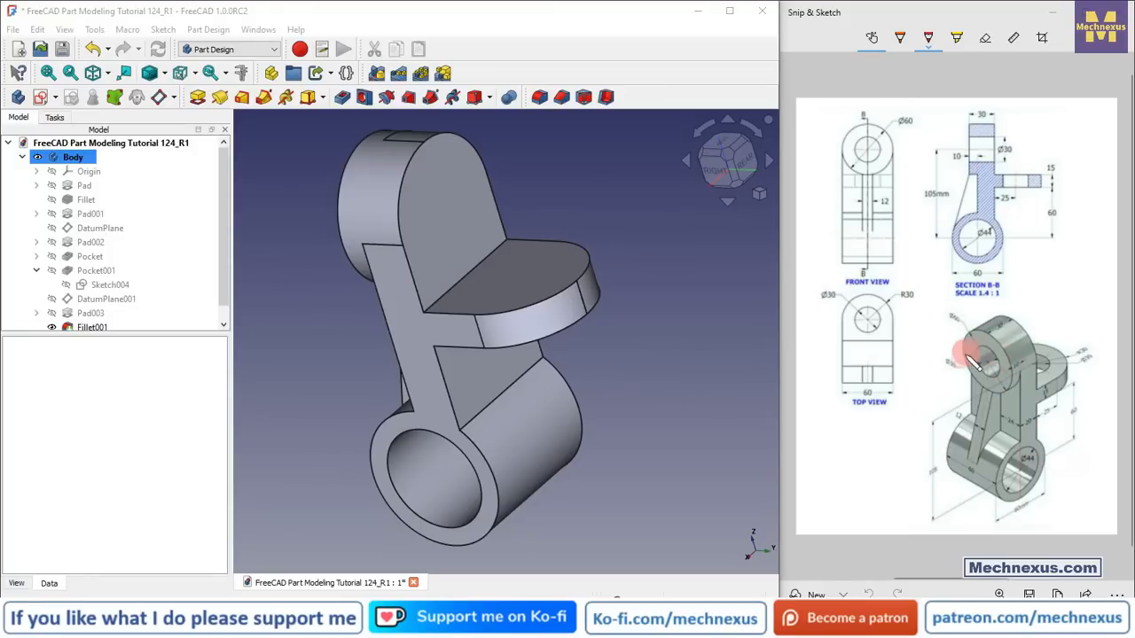
Step: Switch to the isometric view and start a new sketch on the top ring's end face
click(609, 193)
key(0)
click(310, 298)
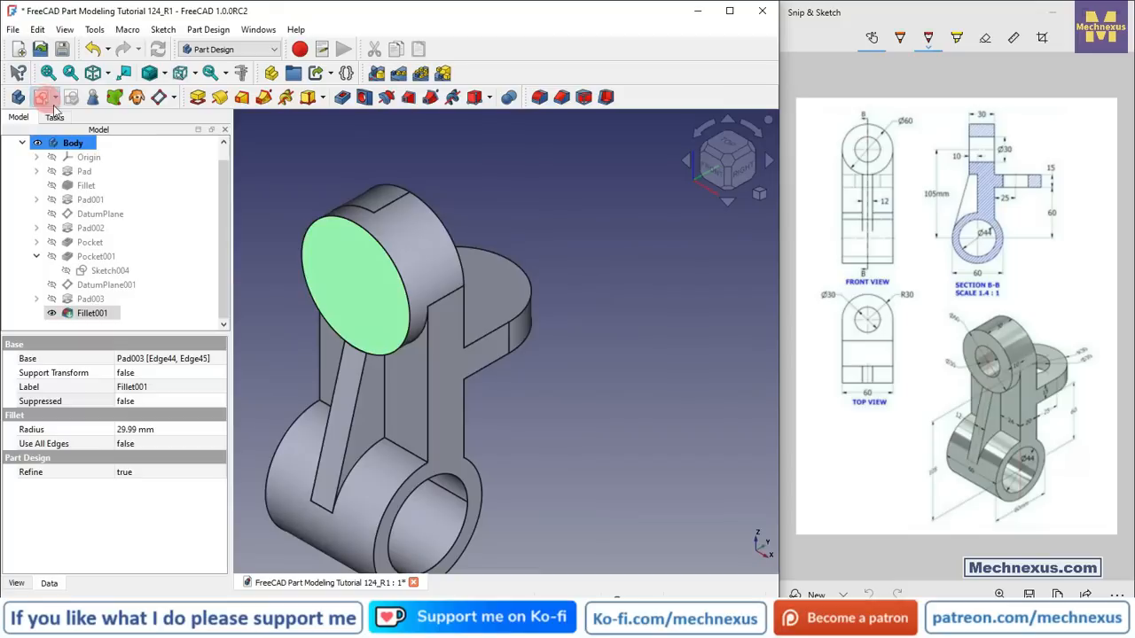
click(41, 97)
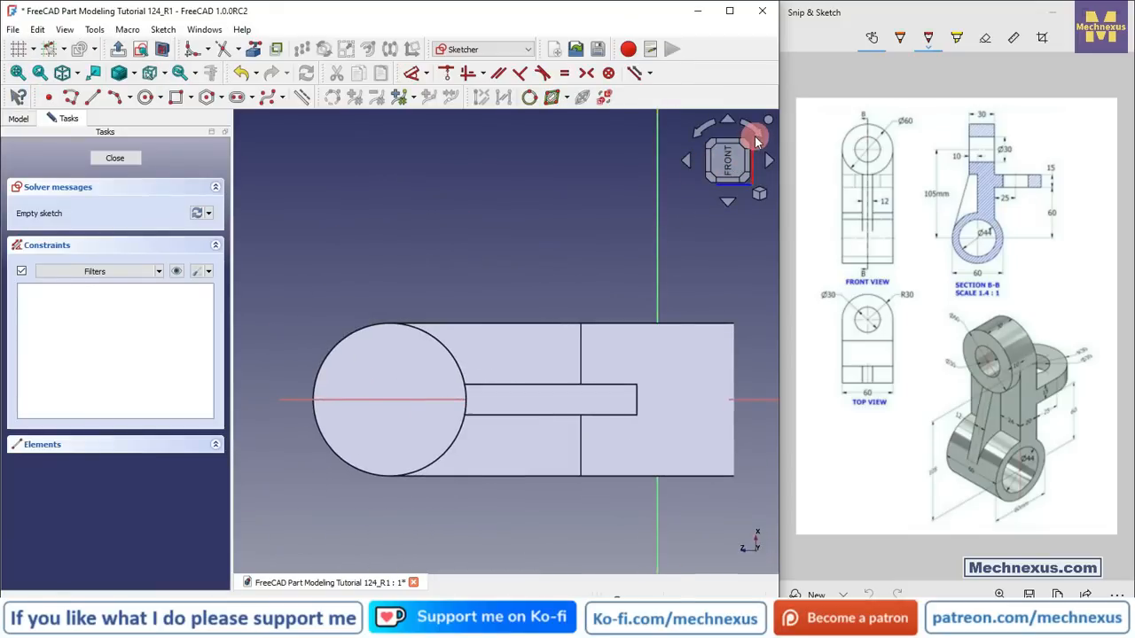
Step: Project the ring's outer circular edge into the sketch and draw a circle centred on it
click(759, 133)
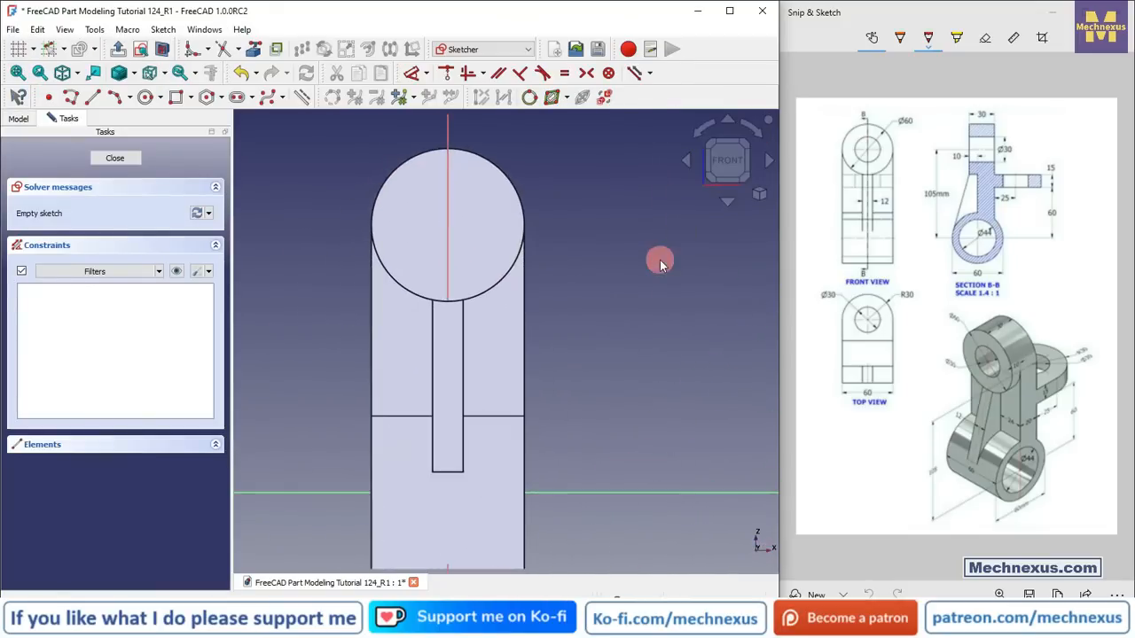
click(255, 50)
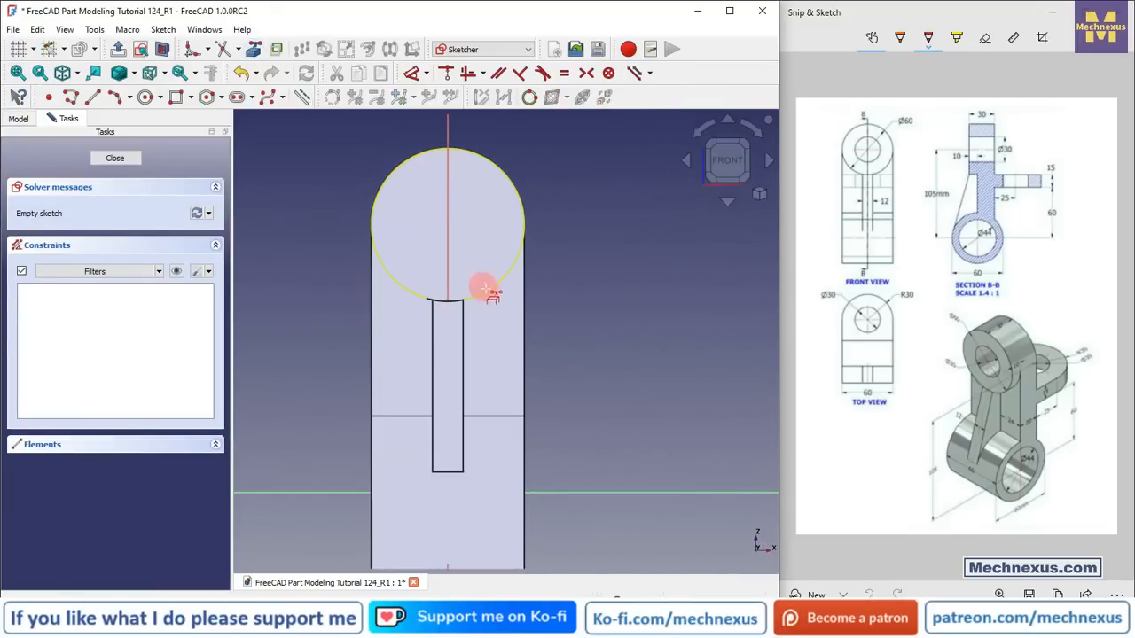
click(487, 292)
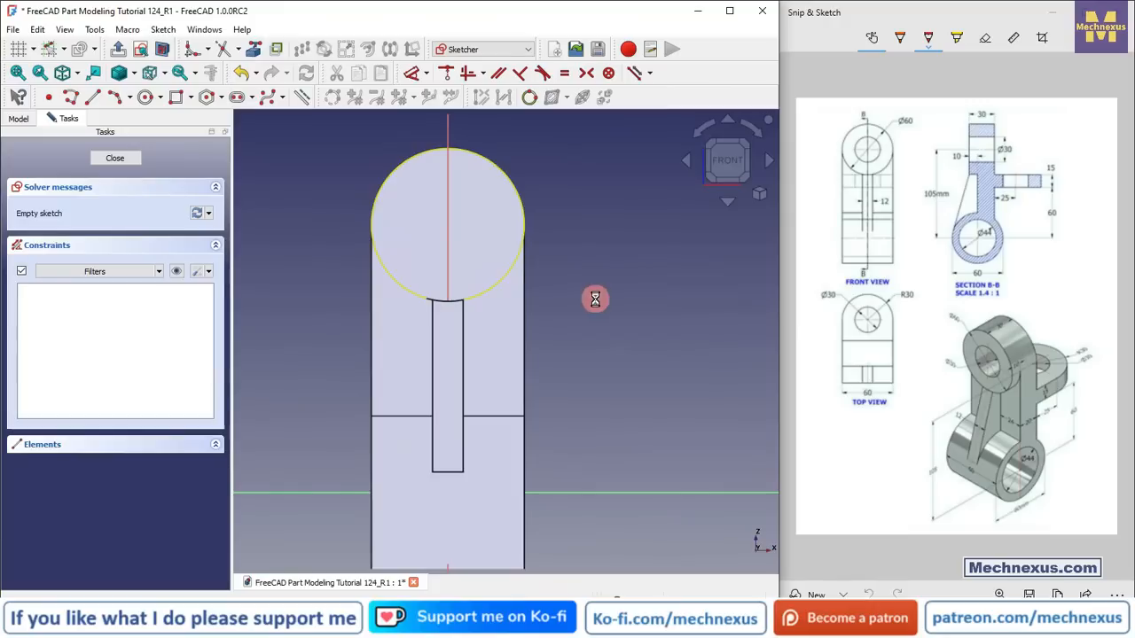
click(145, 96)
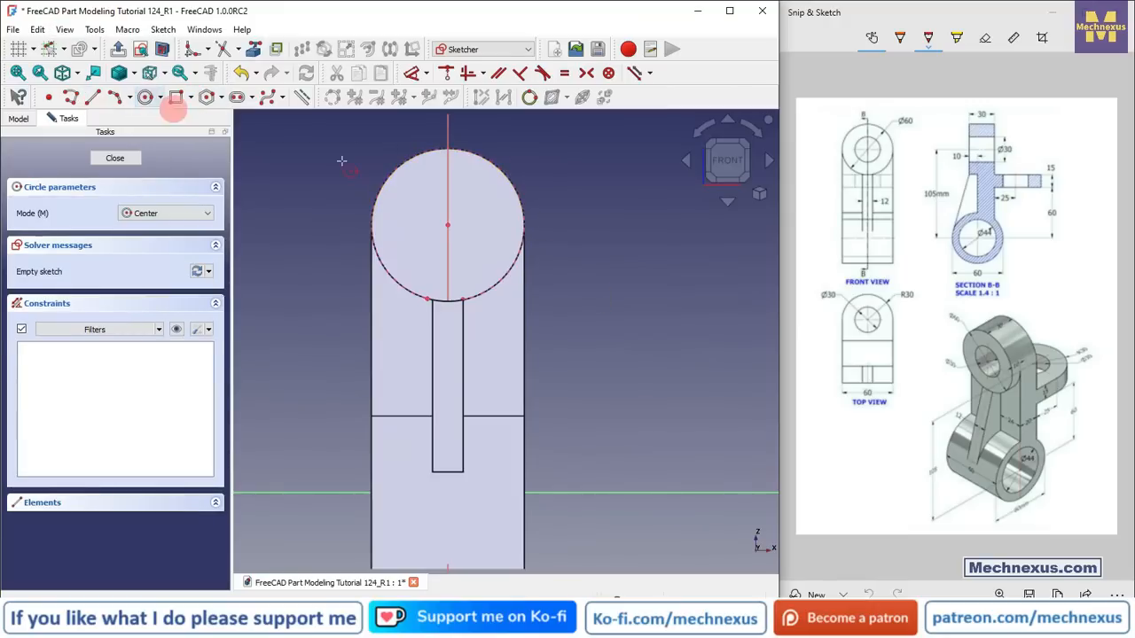
click(449, 225)
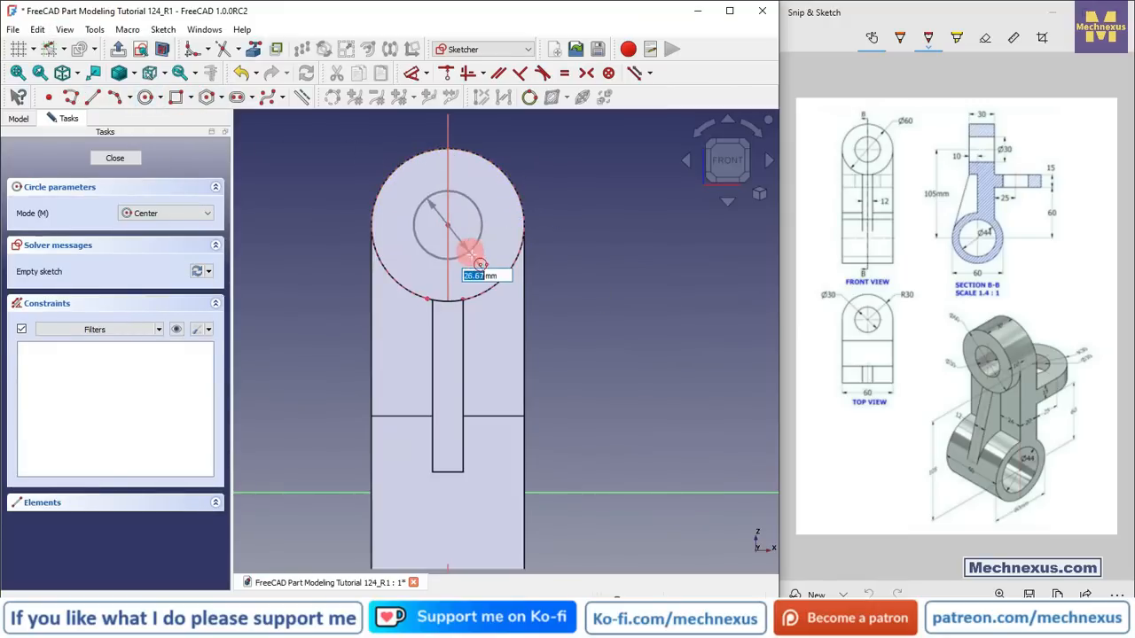
click(476, 258)
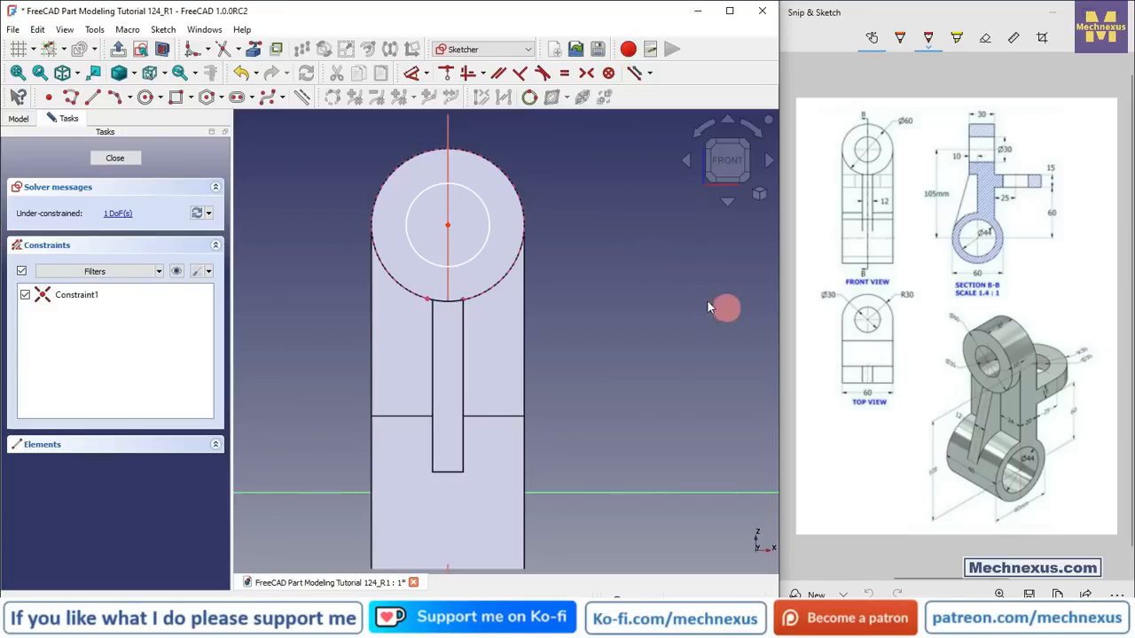
click(338, 131)
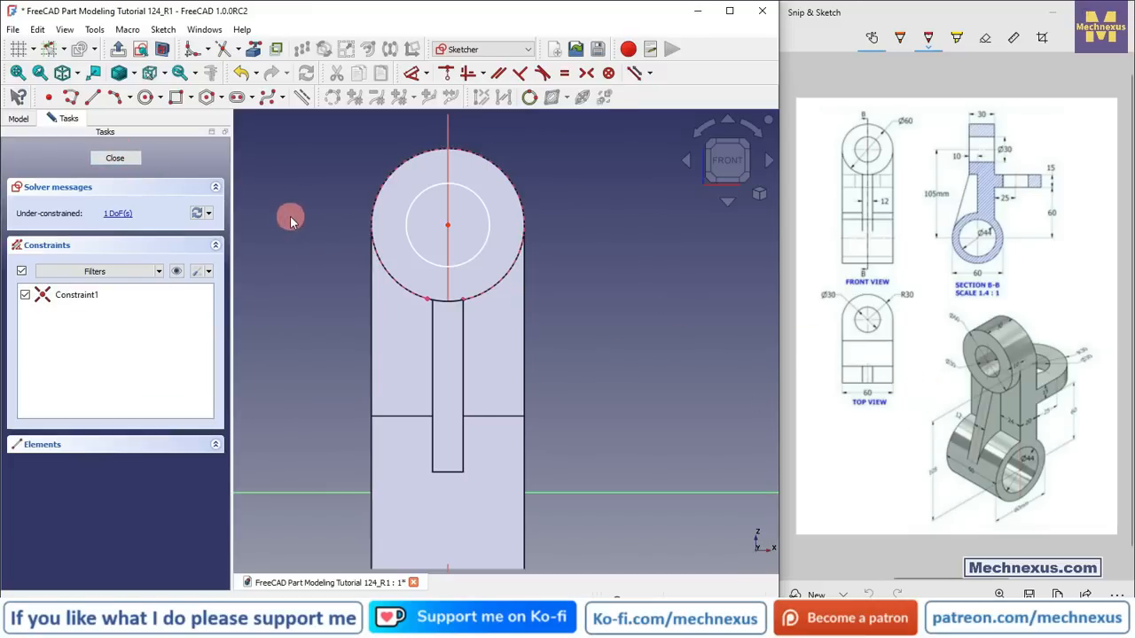
Step: Set the new circle's diameter to 30 mm
click(413, 75)
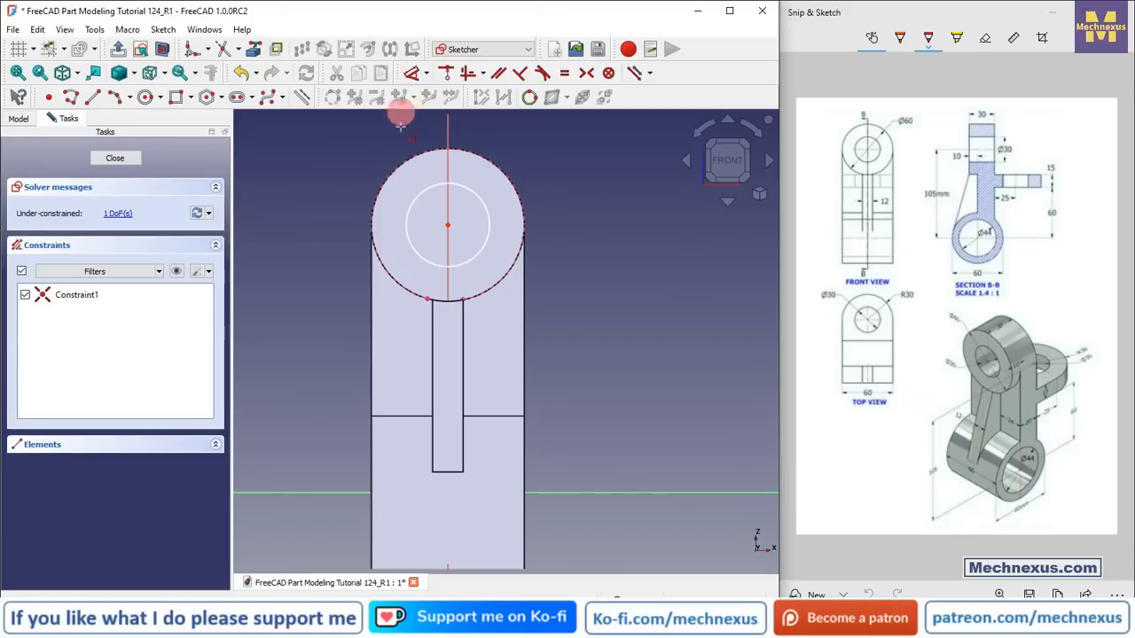
click(489, 219)
click(544, 170)
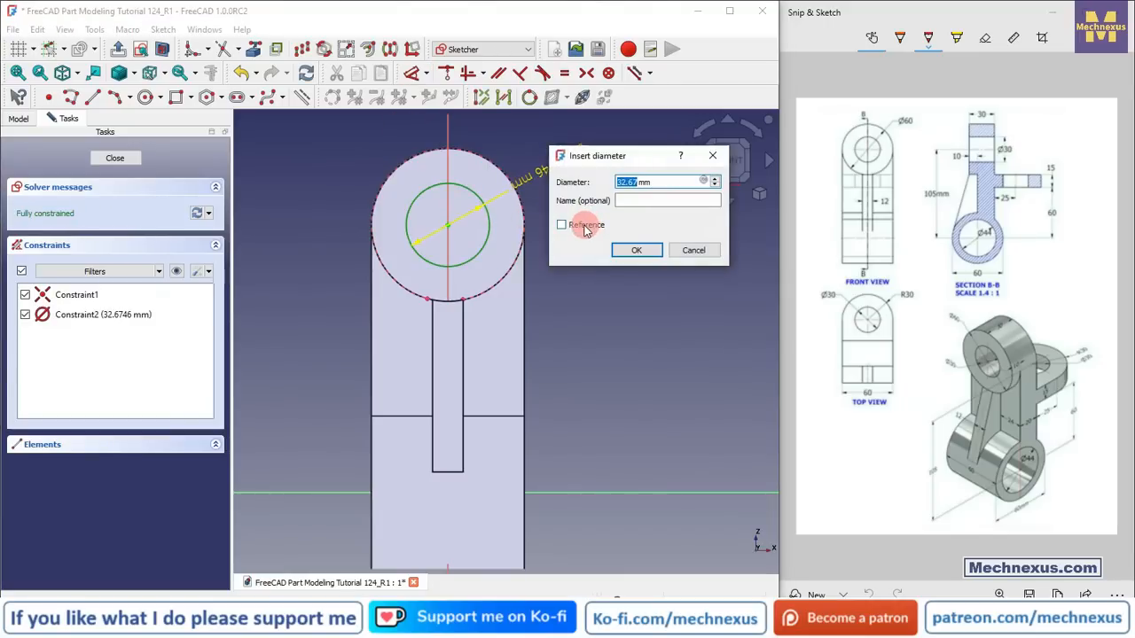
text(30)
key(Return)
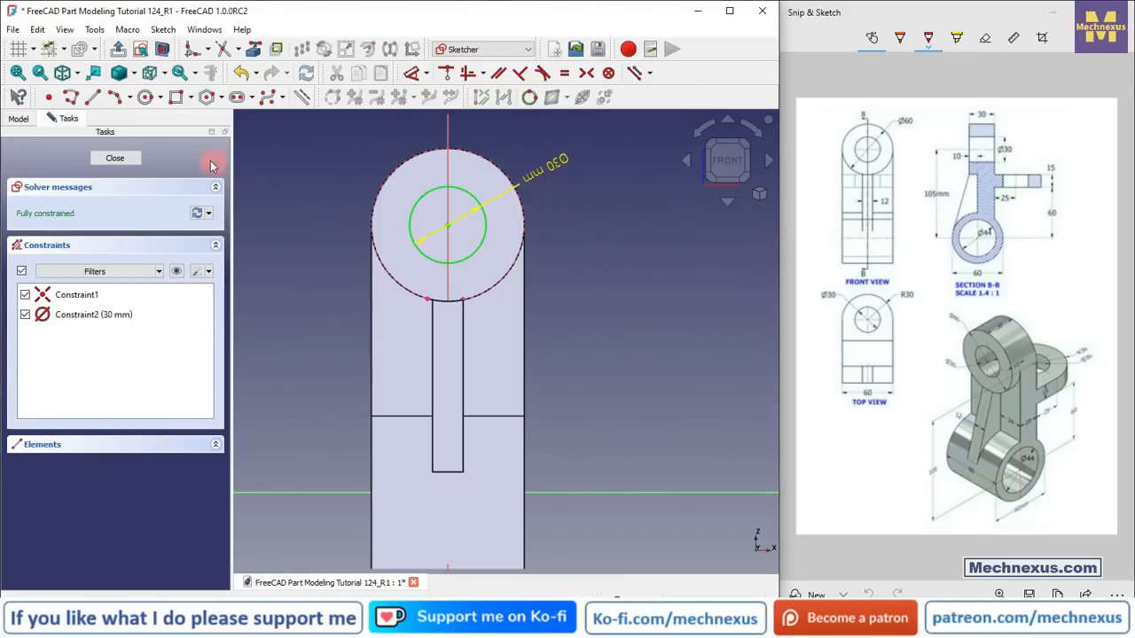
Step: Close the sketch and pocket the circle through all
click(113, 160)
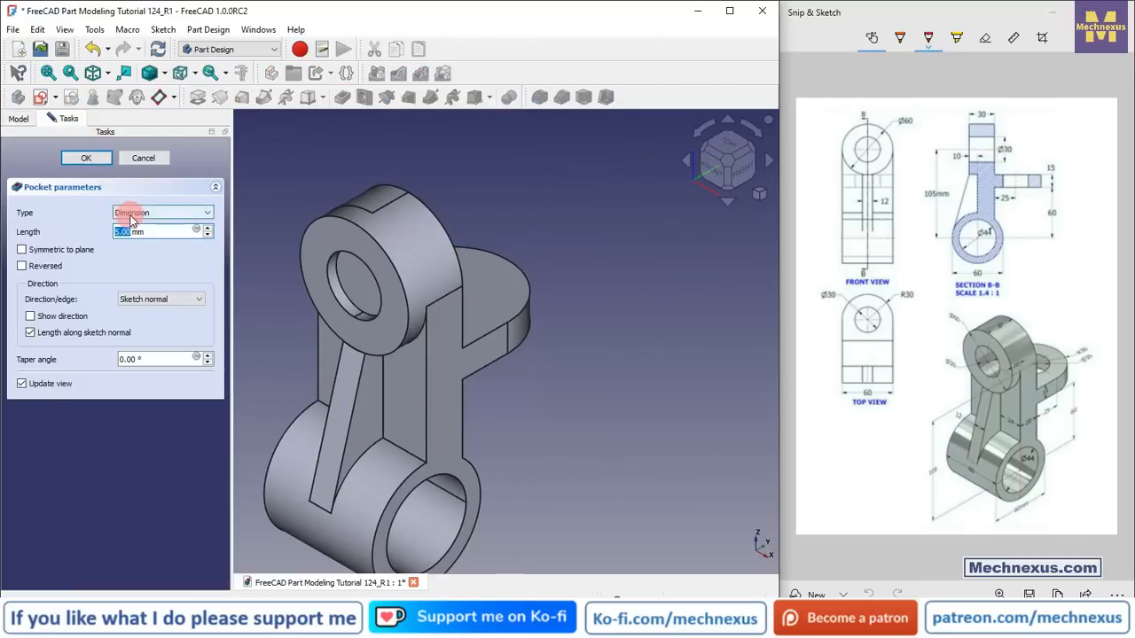
click(132, 212)
click(133, 225)
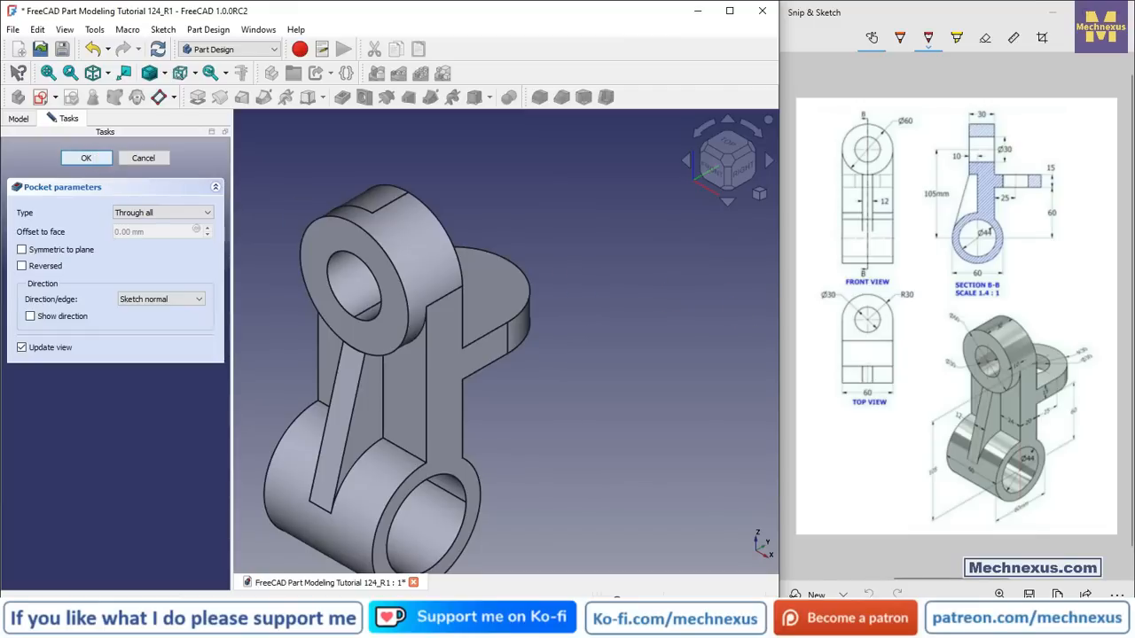
click(86, 158)
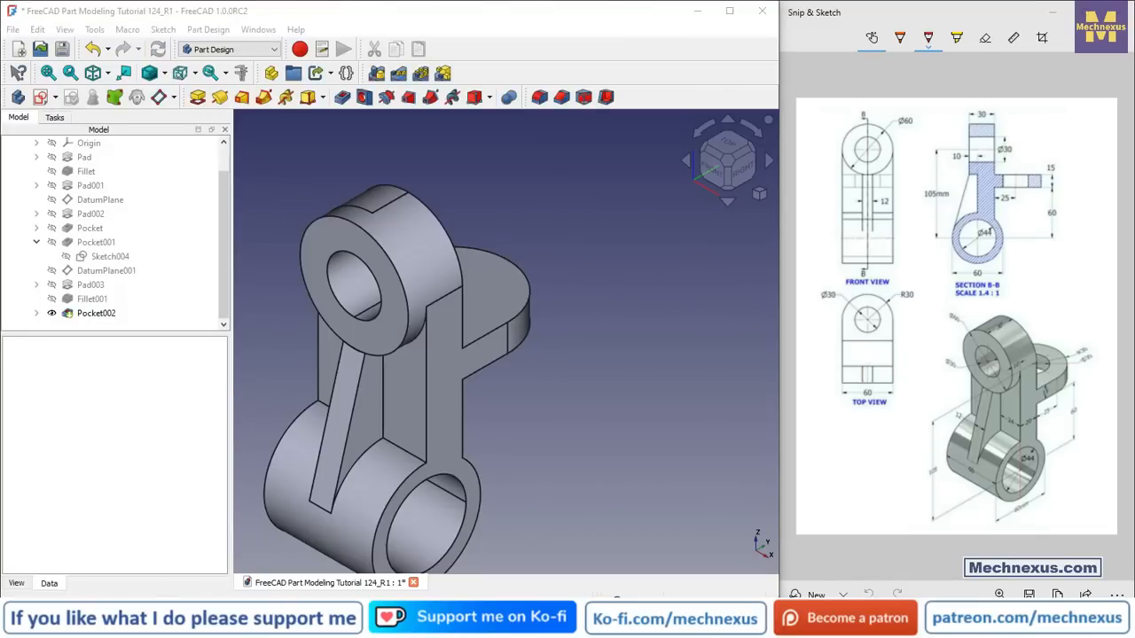
Step: Start a new sketch on the top face of the 15 mm tab
scroll(568, 266, down, 2)
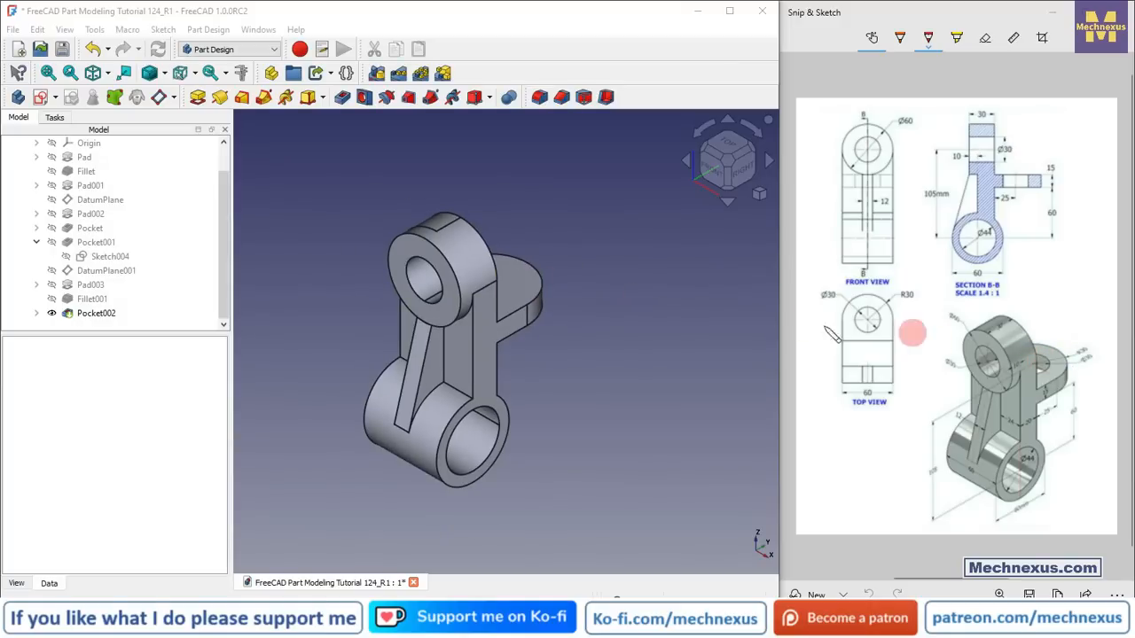
click(528, 286)
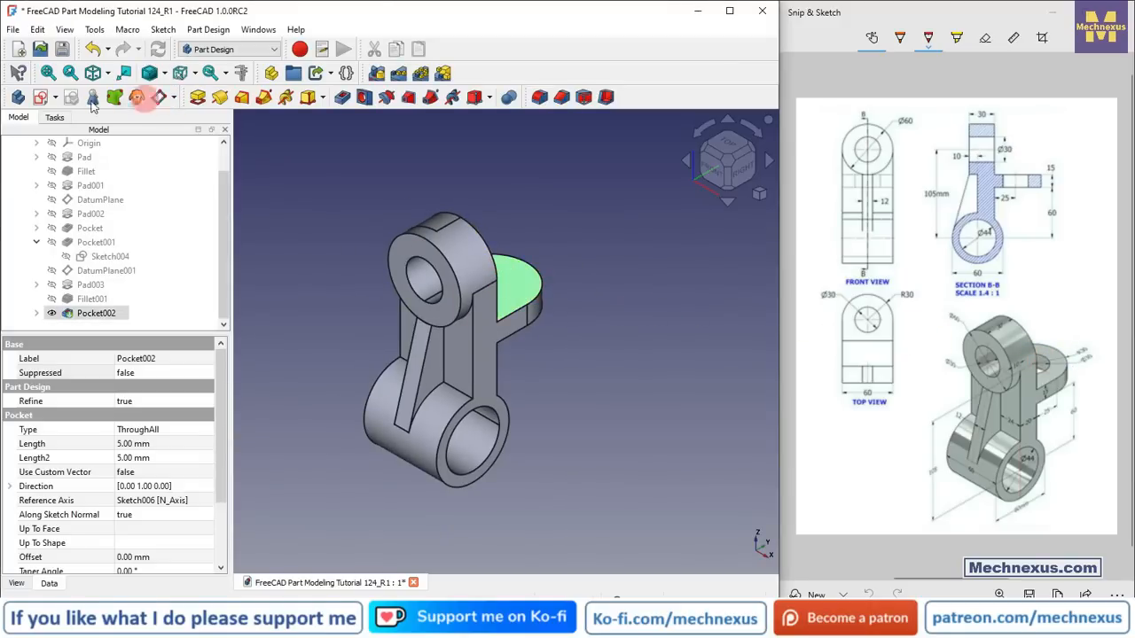
click(40, 99)
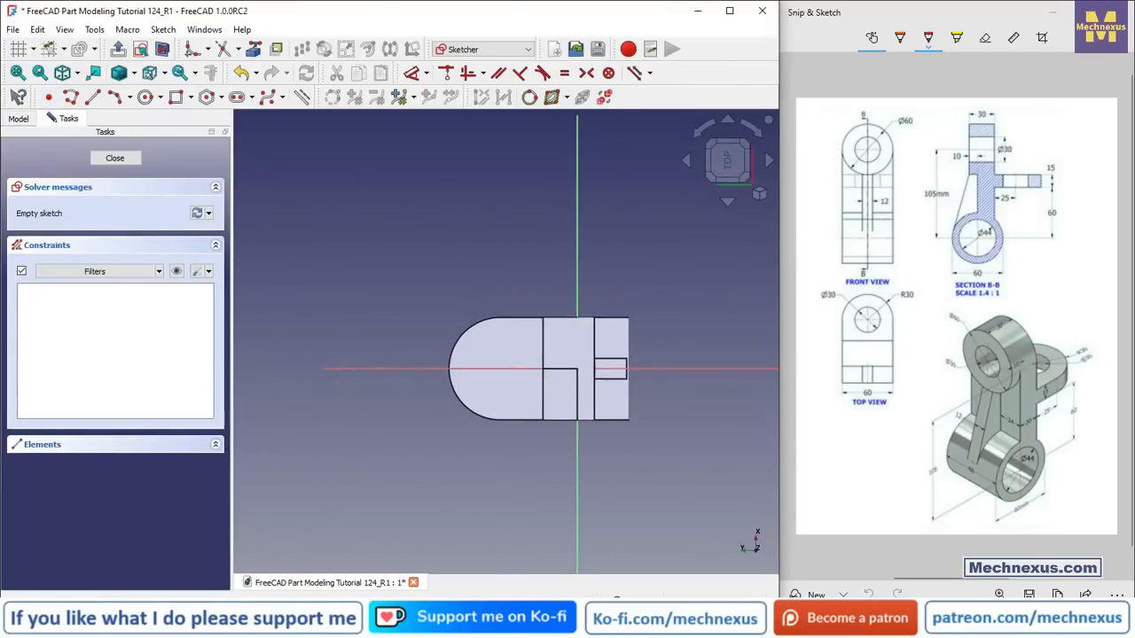
scroll(453, 380, up, 2)
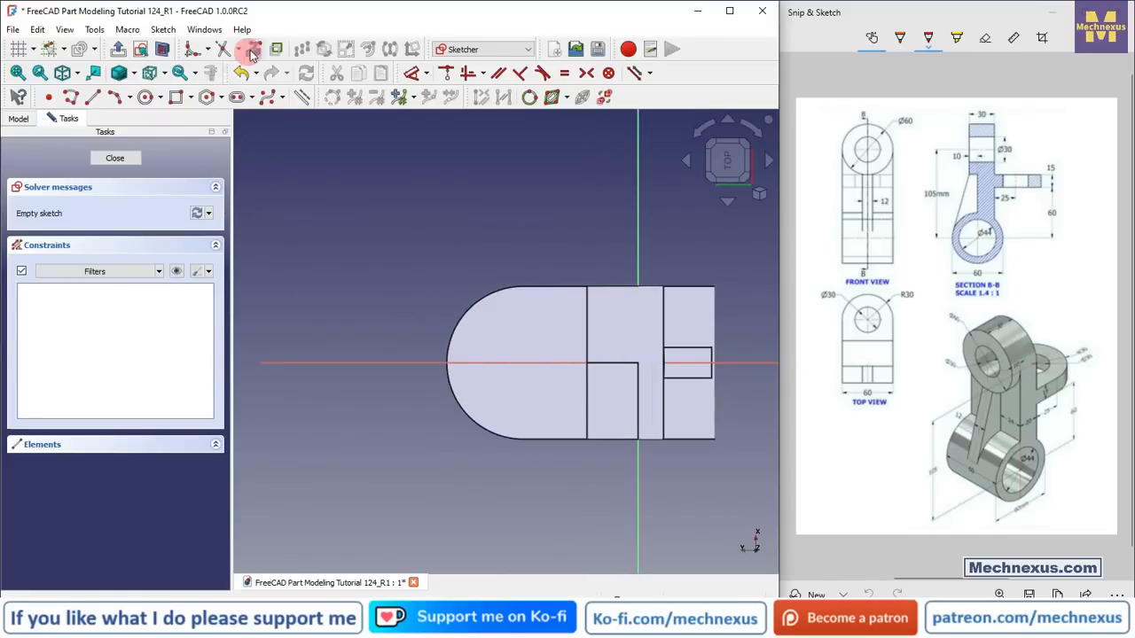
Step: Project the tab's rounded end edge and draw a circle centred on it
click(301, 96)
click(462, 312)
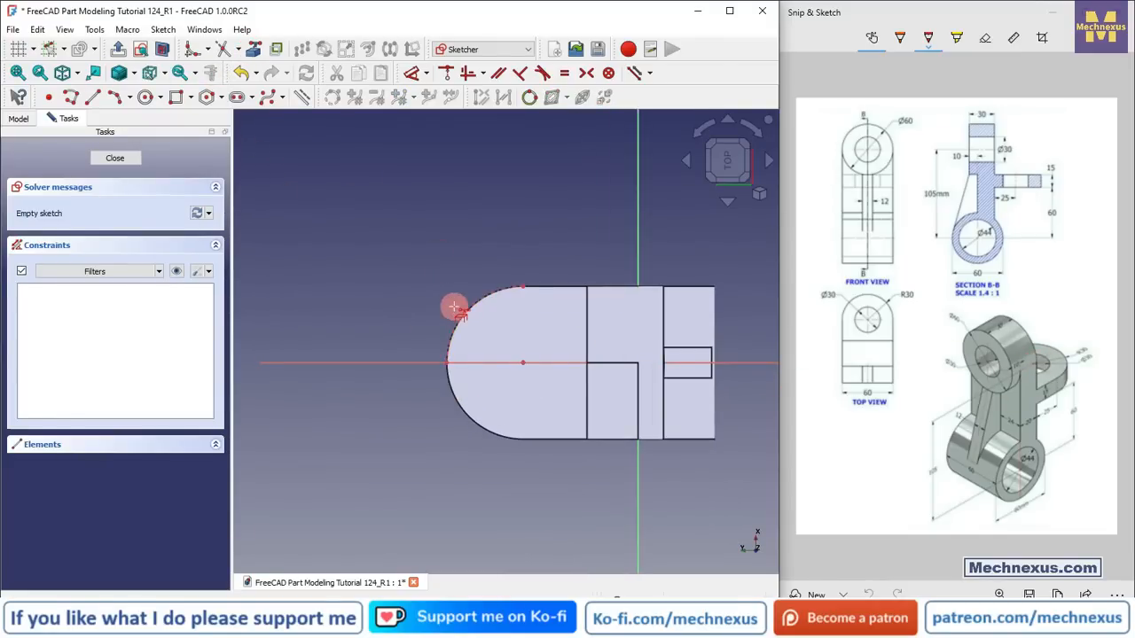
click(147, 97)
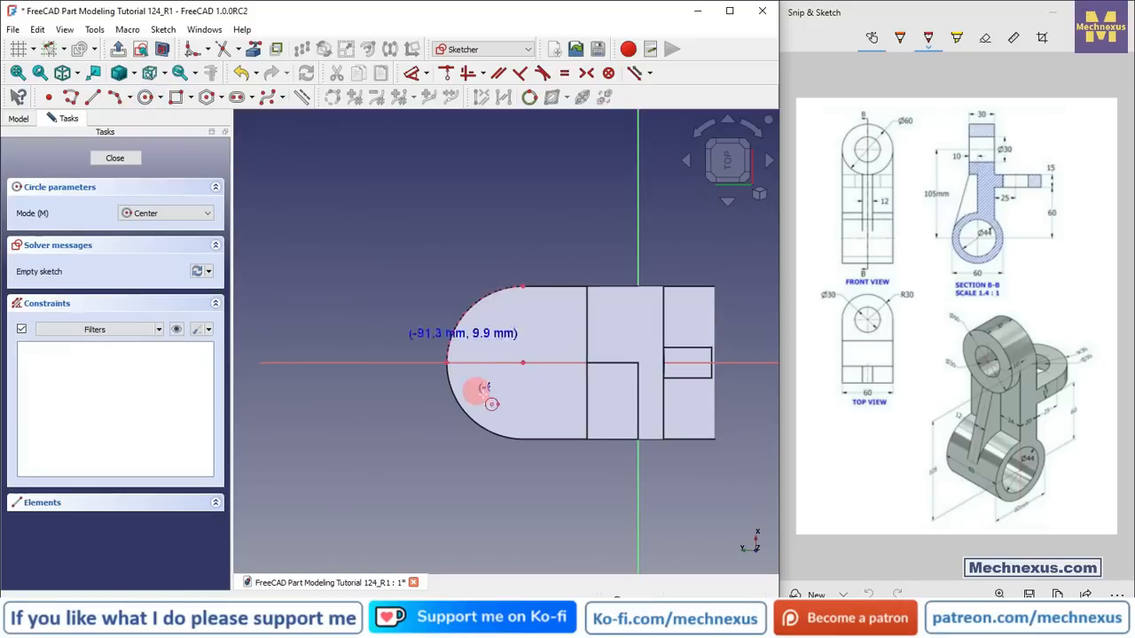
click(523, 362)
click(526, 311)
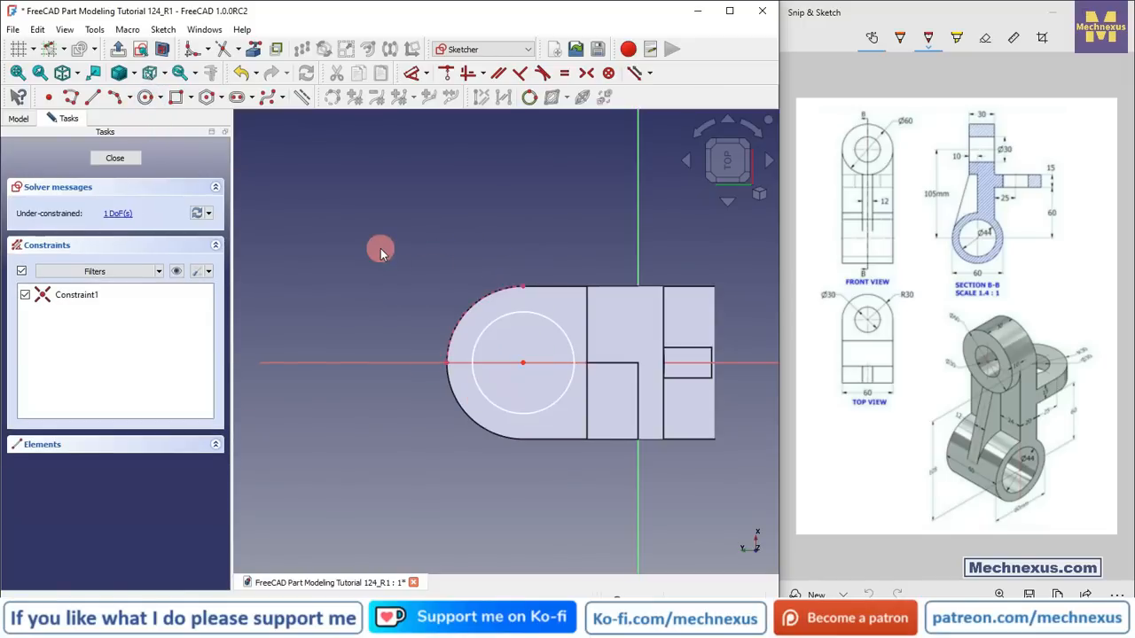
Step: Set the tab circle's diameter to 30 mm
click(560, 325)
click(581, 229)
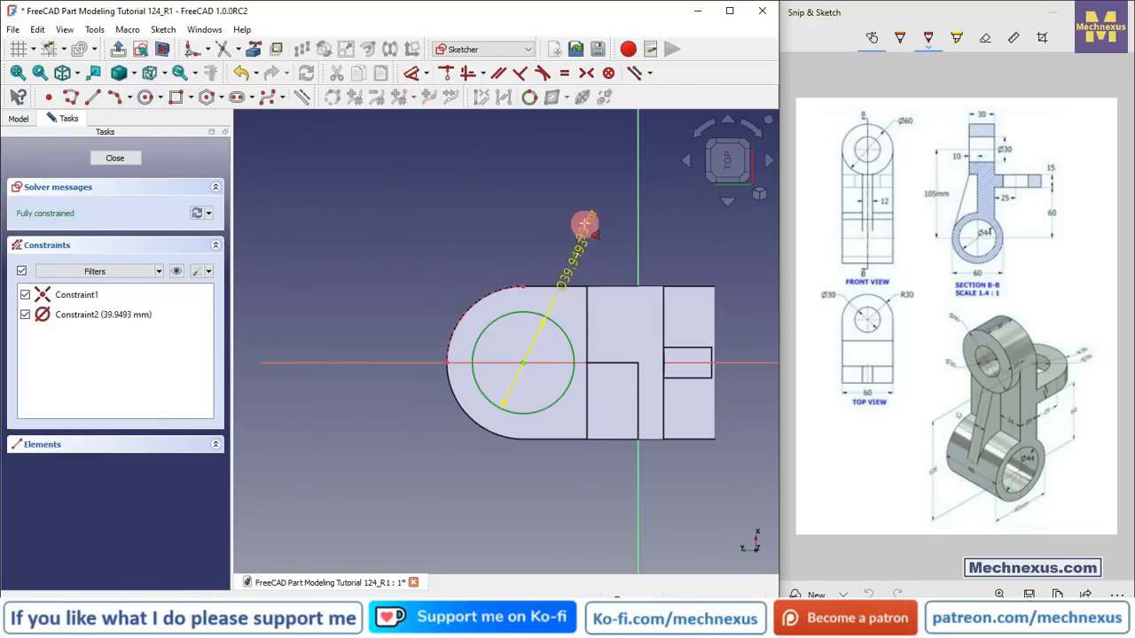
text(3)
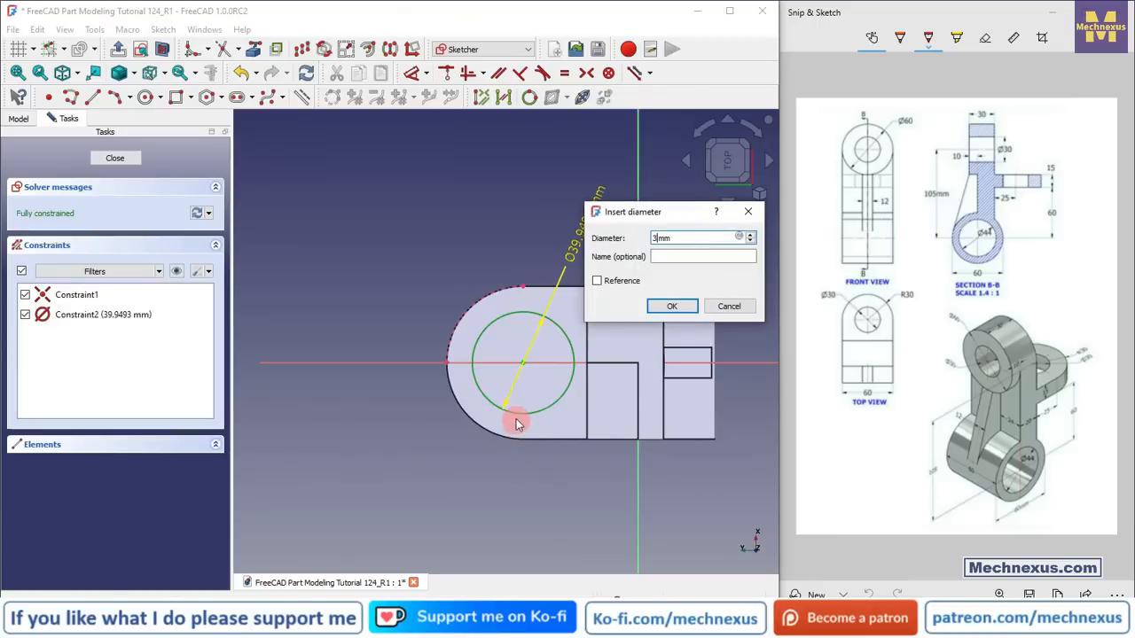
text(0)
key(Return)
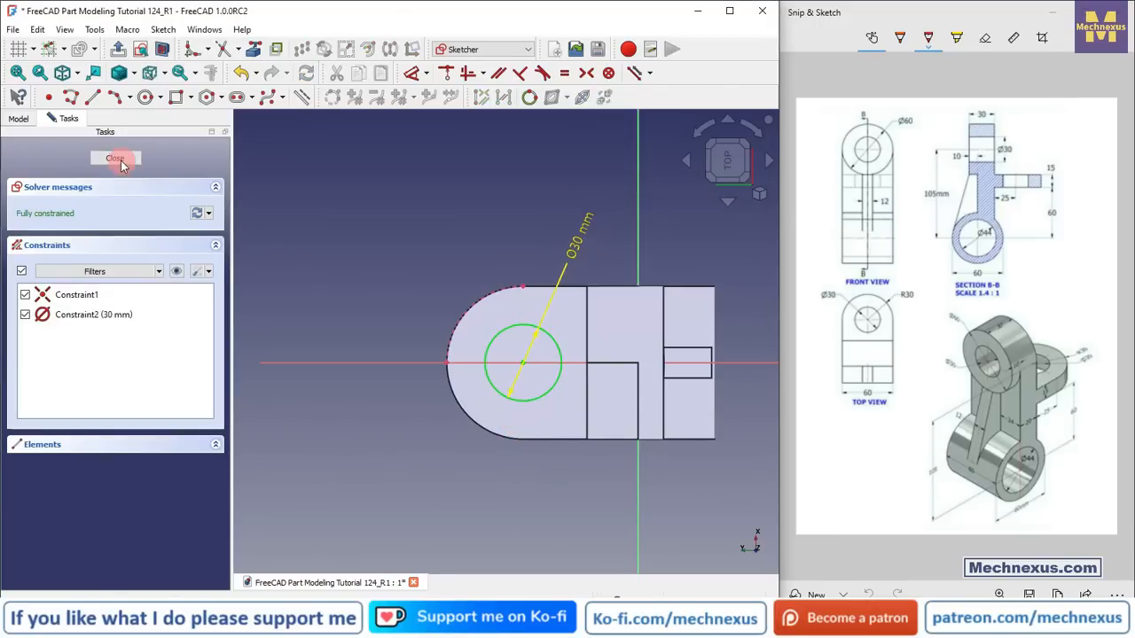
Step: Close the sketch and pocket the tab circle through all
click(116, 158)
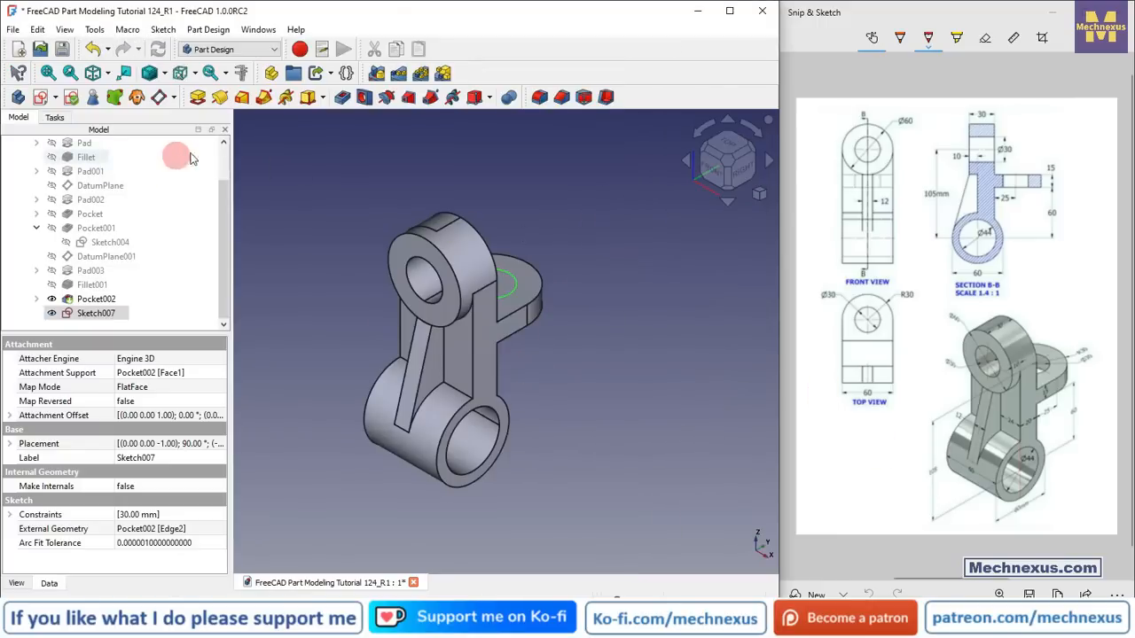
click(343, 97)
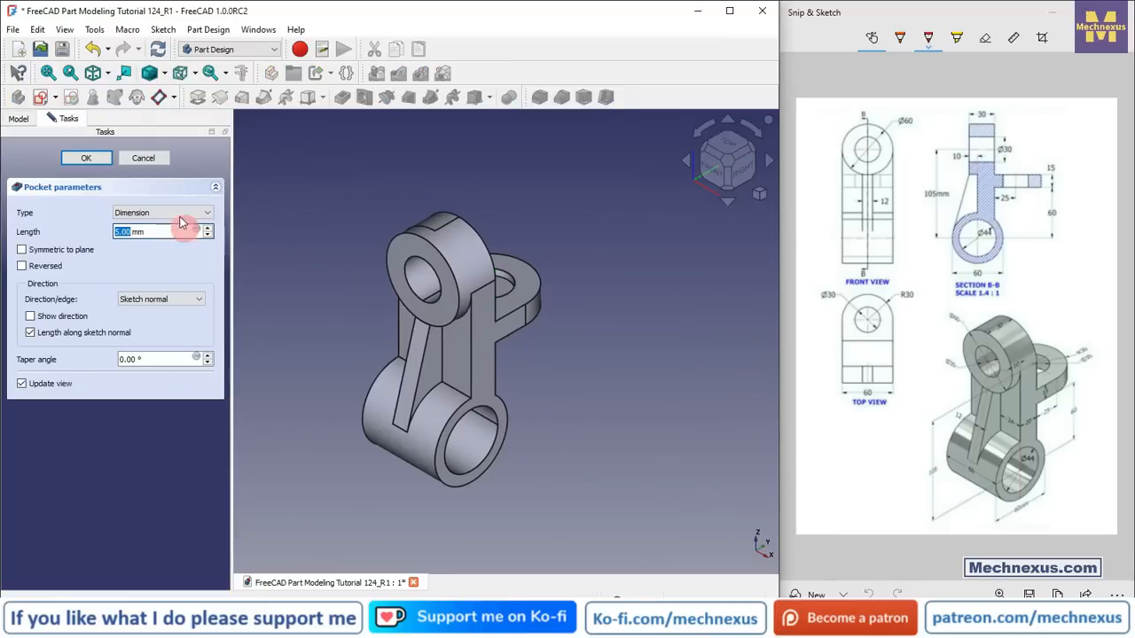
click(160, 212)
click(135, 233)
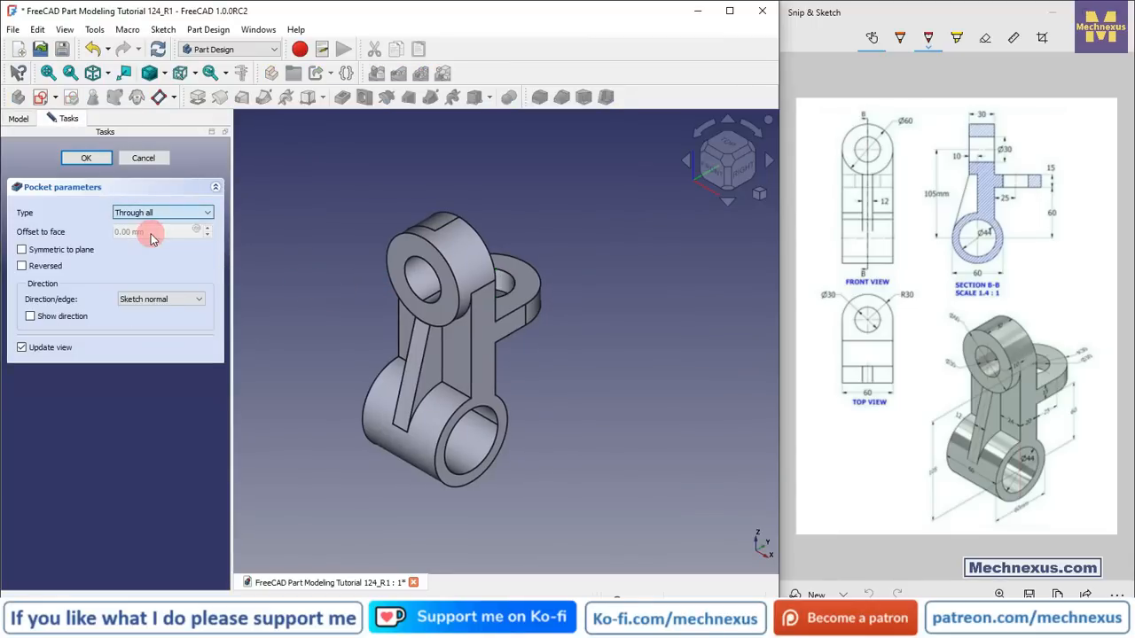
click(90, 161)
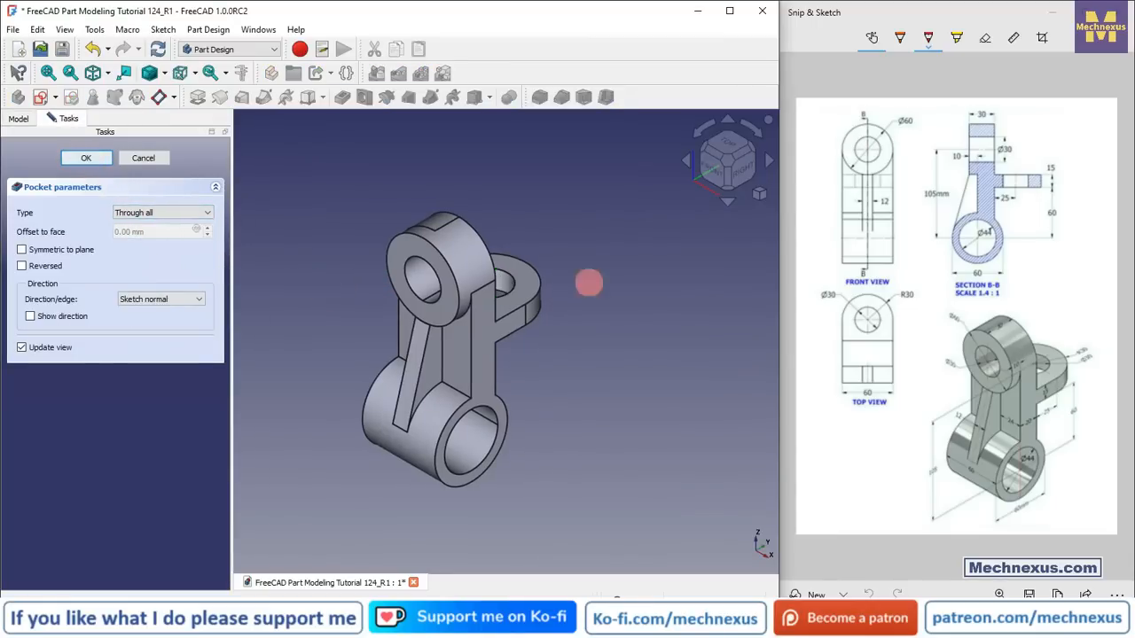
key(alt+Tab)
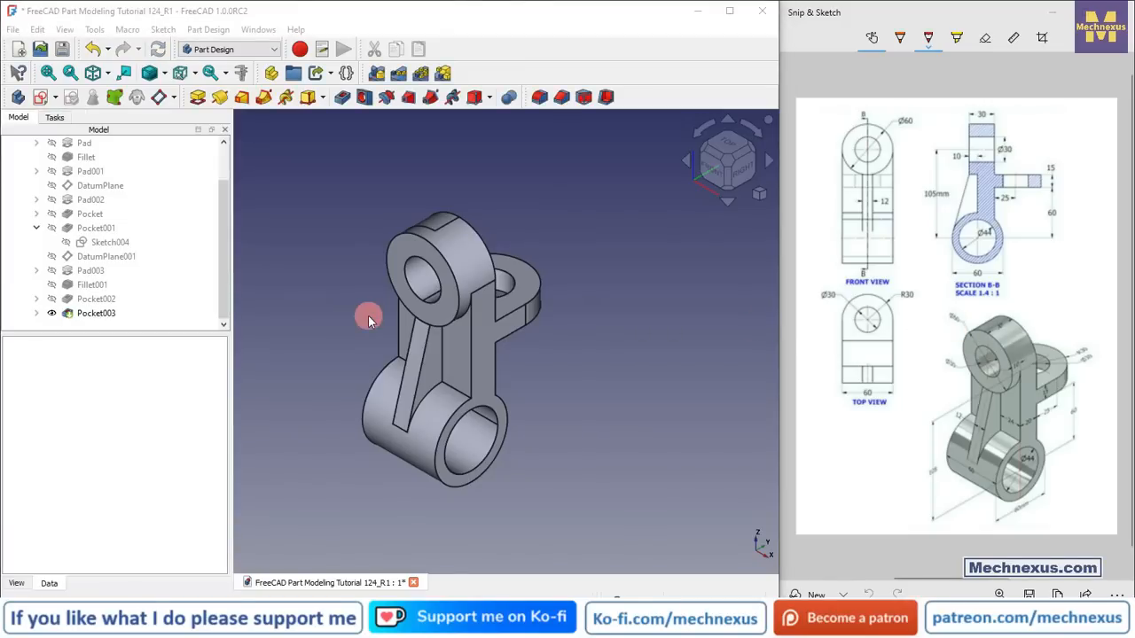
scroll(469, 381, up, 2)
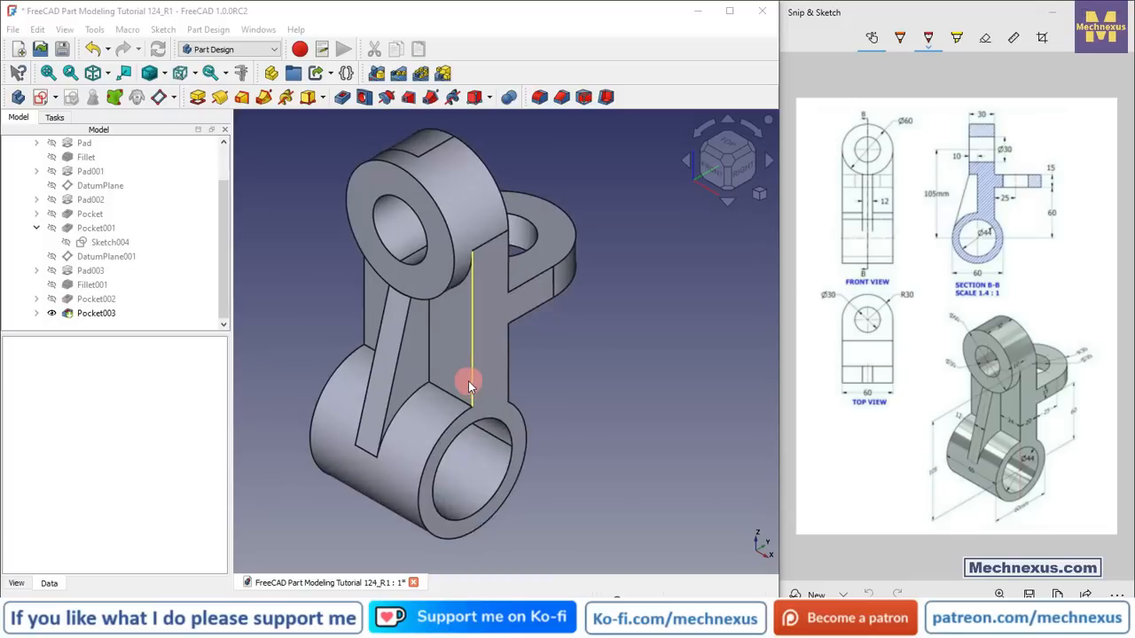
scroll(671, 386, down, 2)
middle_drag(600, 417, 524, 400)
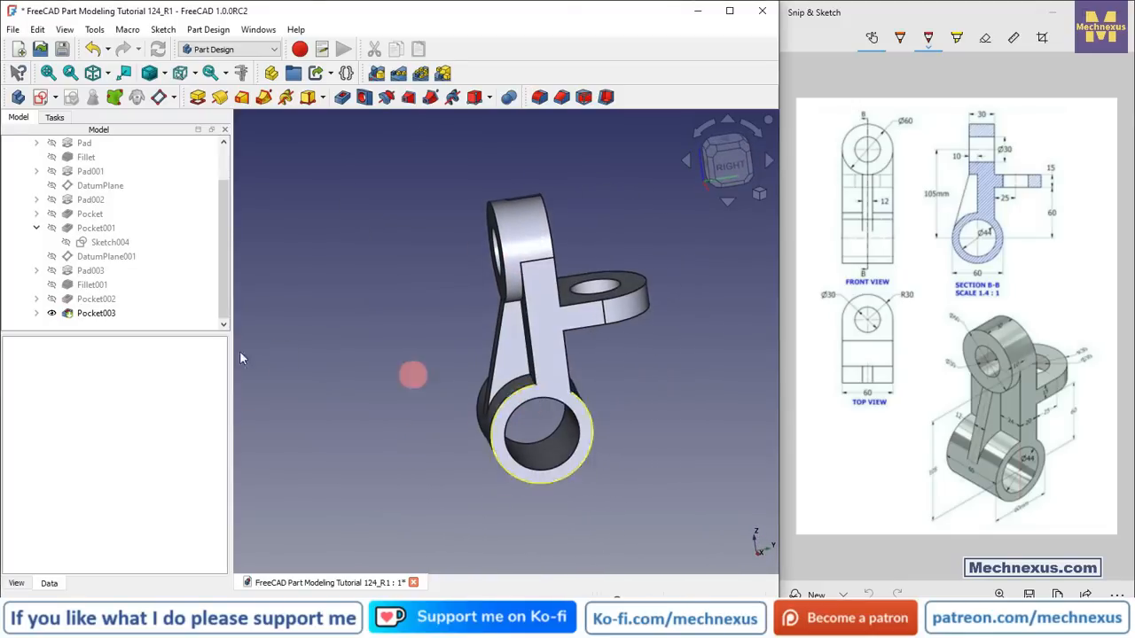
drag(182, 334, 189, 463)
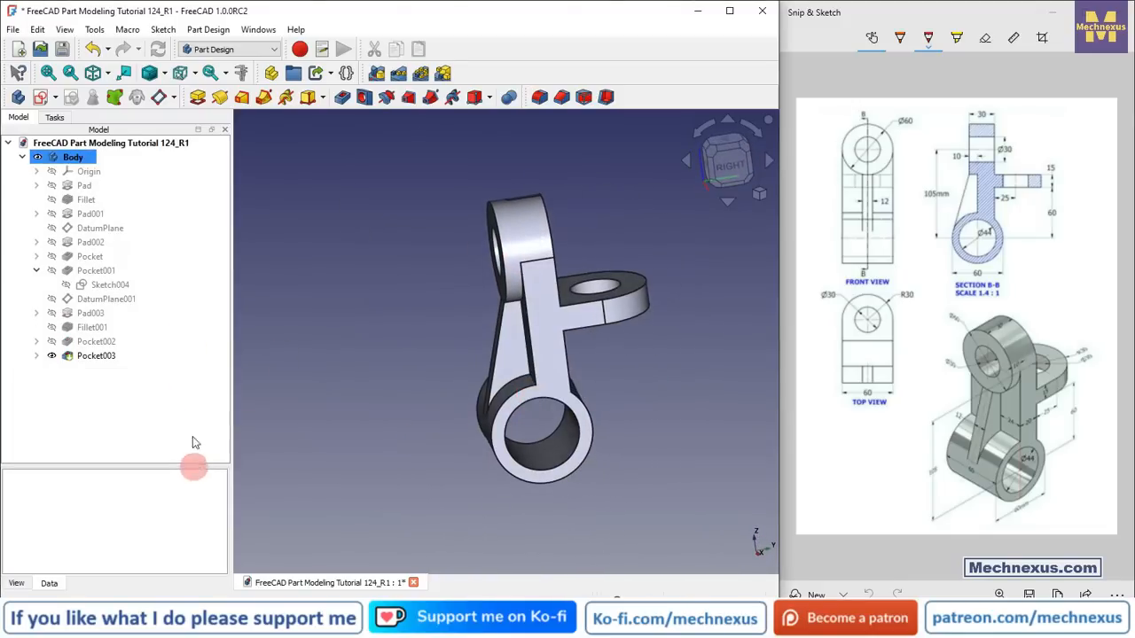